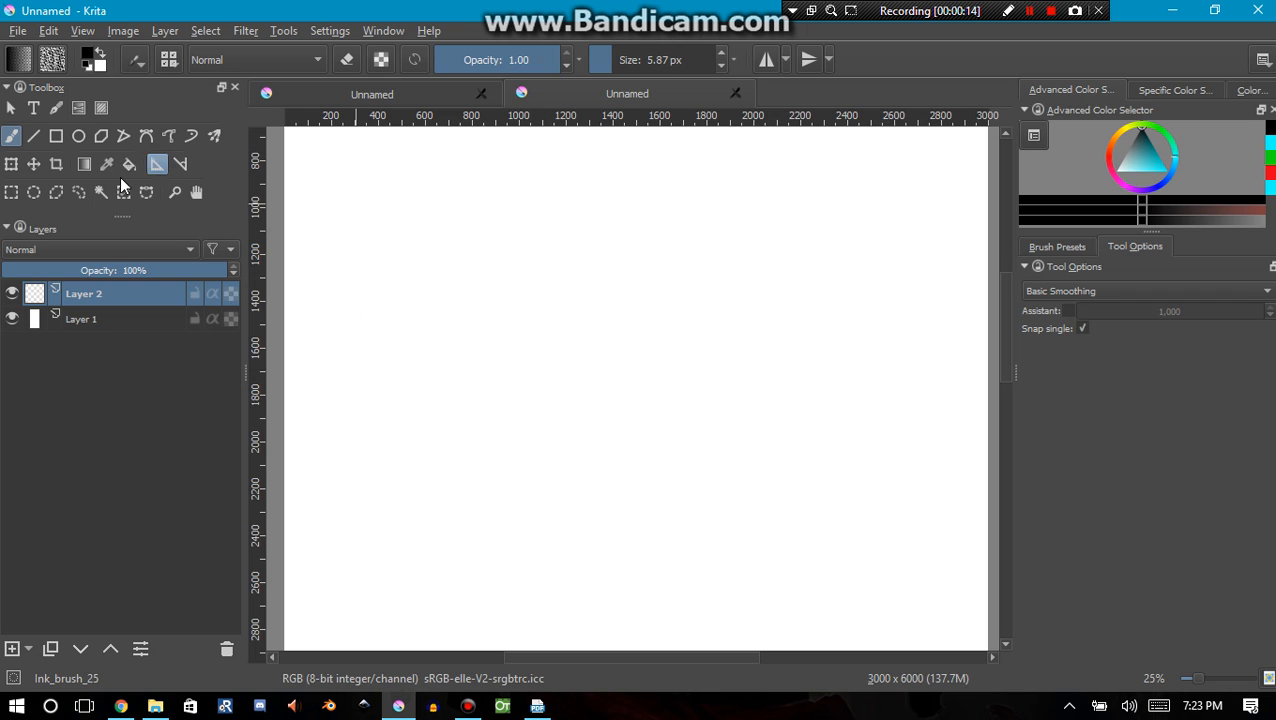
Draw a straight horizontal horizon line across the full canvas width at about 1400 px down, using the Line tool
{"action": "left_click", "coordinate": [32, 137]}
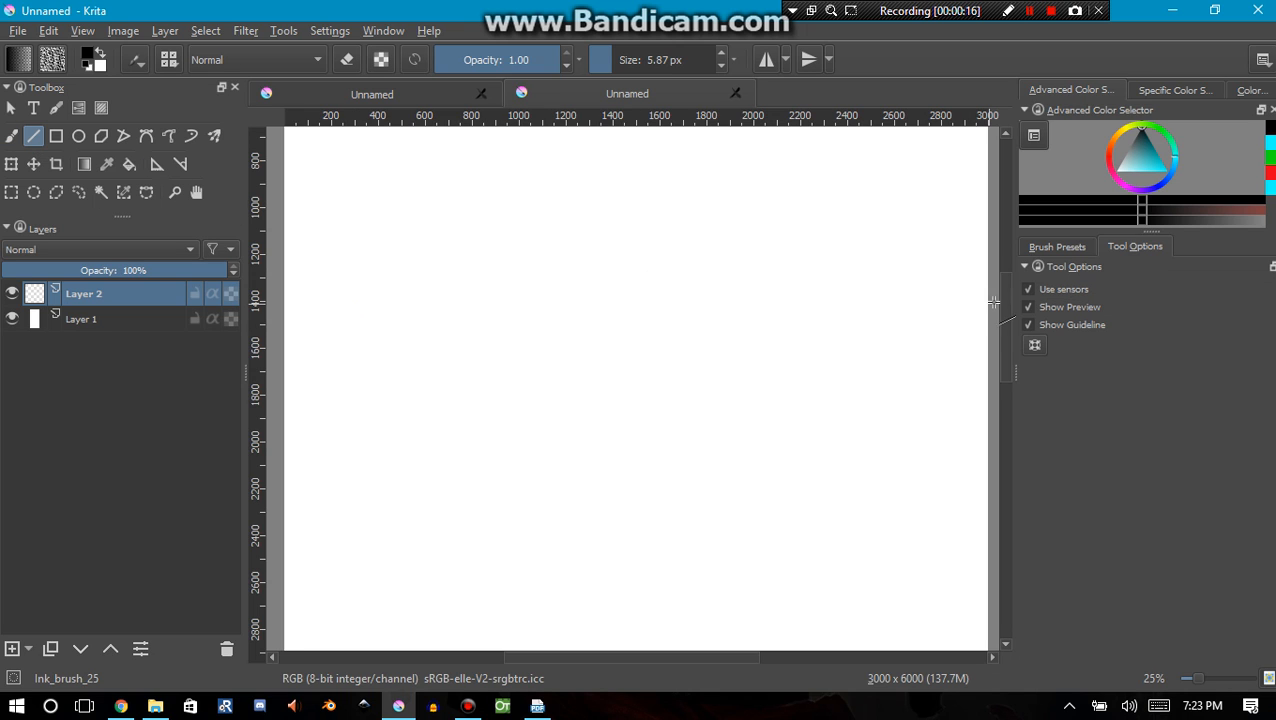
{"action": "left_click_drag", "start_coordinate": [994, 302], "coordinate": [318, 307]}
{"action": "scroll", "coordinate": [624, 343], "scroll_direction": "down", "scroll_amount": 2}
{"action": "scroll", "coordinate": [635, 337], "scroll_direction": "up", "scroll_amount": 3}
{"action": "scroll", "coordinate": [440, 320], "scroll_direction": "down", "scroll_amount": 1}
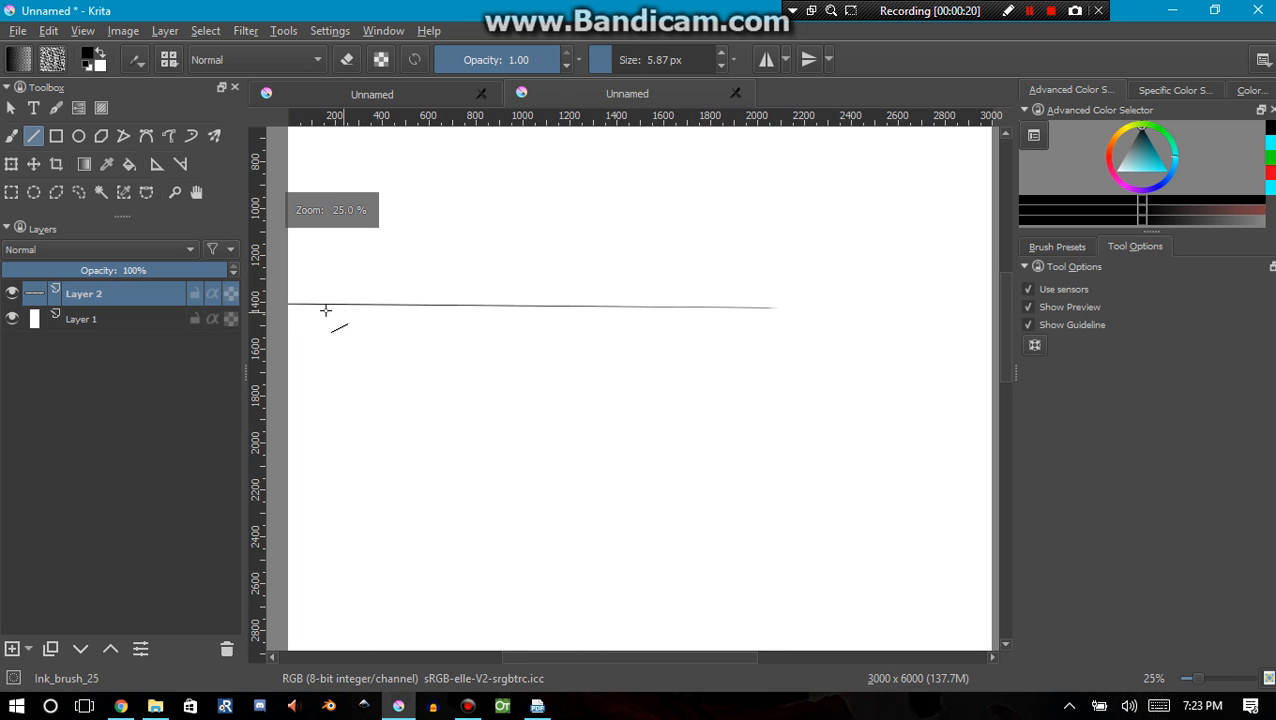
{"action": "mouse_move", "coordinate": [288, 304]}
{"action": "left_mouse_down"}
{"action": "mouse_move", "coordinate": [1013, 312]}
{"action": "mouse_move", "coordinate": [920, 302]}
{"action": "mouse_move", "coordinate": [948, 307]}
{"action": "mouse_move", "coordinate": [933, 303]}
{"action": "left_mouse_up"}
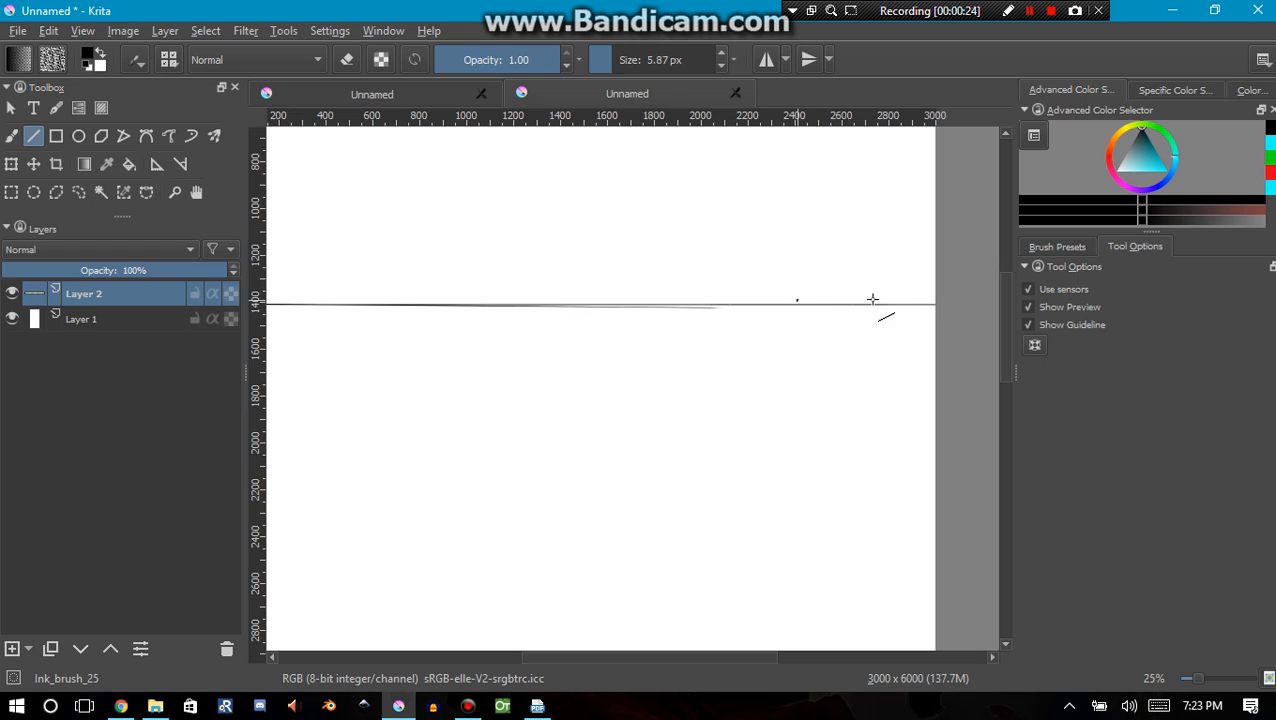
{"action": "mouse_move", "coordinate": [313, 310]}
{"action": "left_mouse_down"}
{"action": "mouse_move", "coordinate": [216, 306]}
{"action": "mouse_move", "coordinate": [426, 316]}
{"action": "left_mouse_up"}
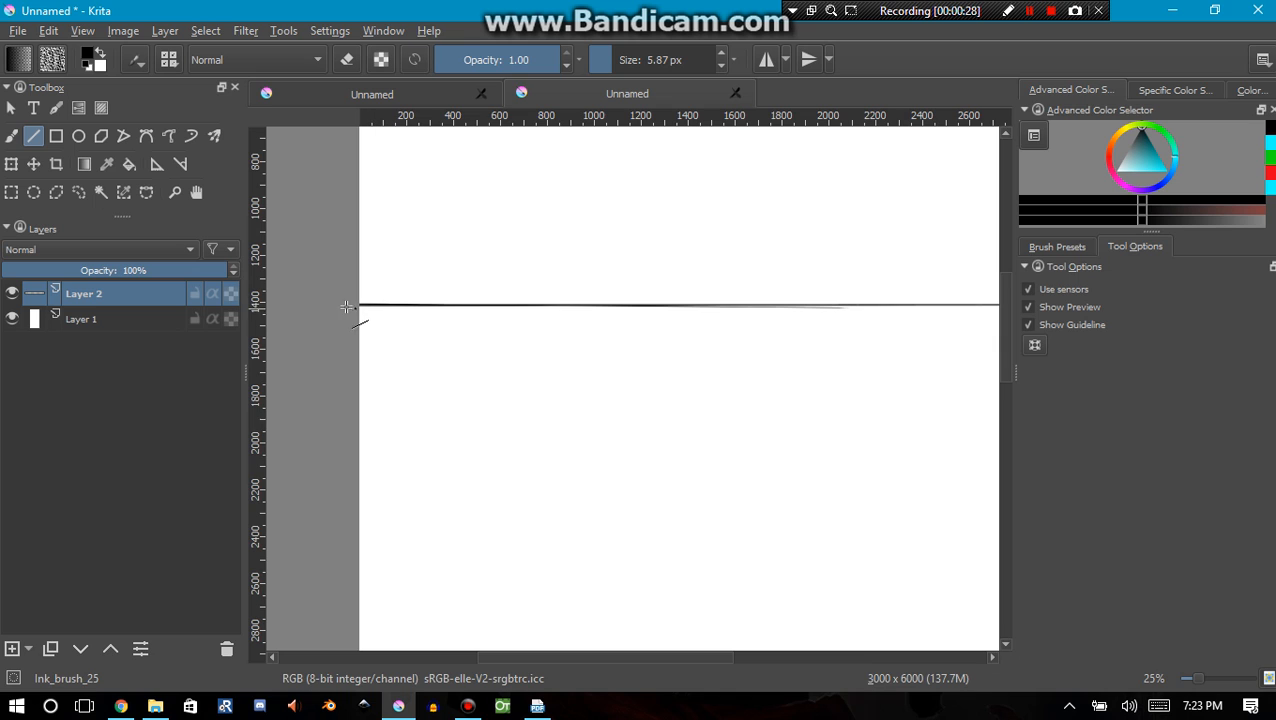
{"action": "left_click_drag", "start_coordinate": [964, 324], "coordinate": [737, 313]}
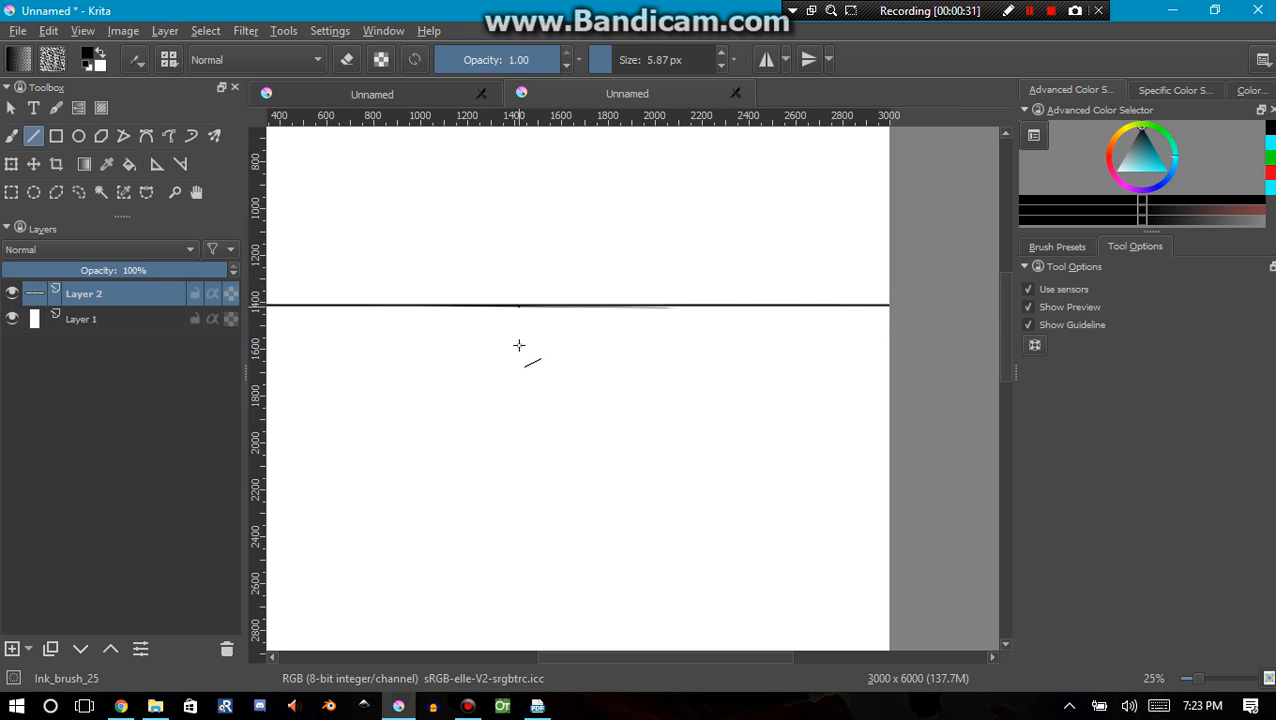
{"action": "mouse_move", "coordinate": [519, 350]}
{"action": "left_mouse_down"}
{"action": "mouse_move", "coordinate": [649, 356]}
{"action": "mouse_move", "coordinate": [595, 360]}
{"action": "left_mouse_up"}
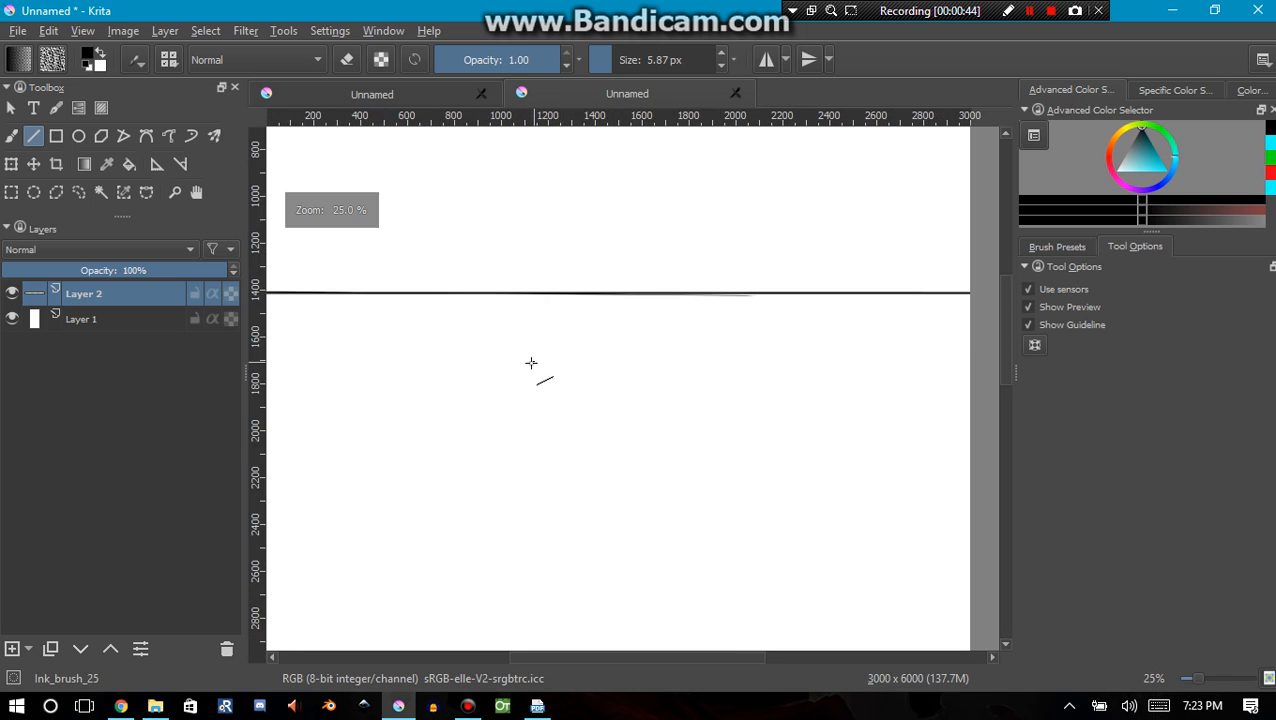
{"action": "left_click_drag", "start_coordinate": [515, 361], "coordinate": [592, 378]}
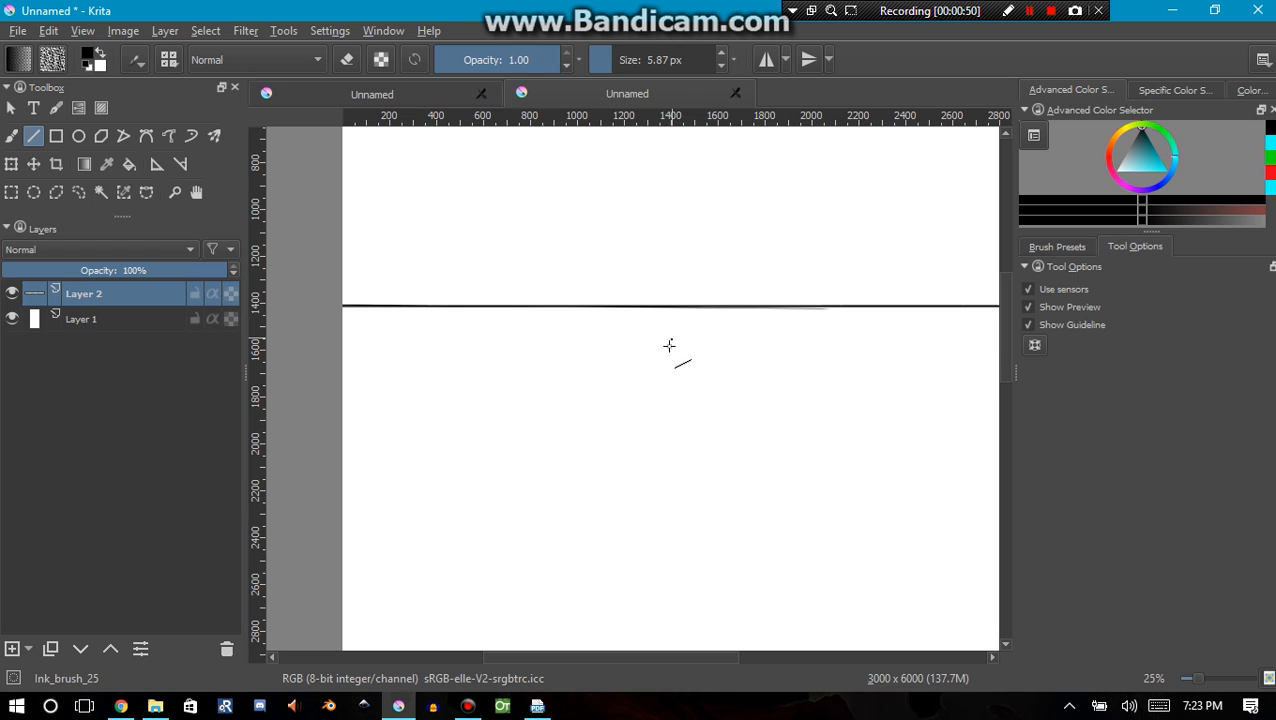
{"action": "left_click_drag", "start_coordinate": [662, 347], "coordinate": [608, 335]}
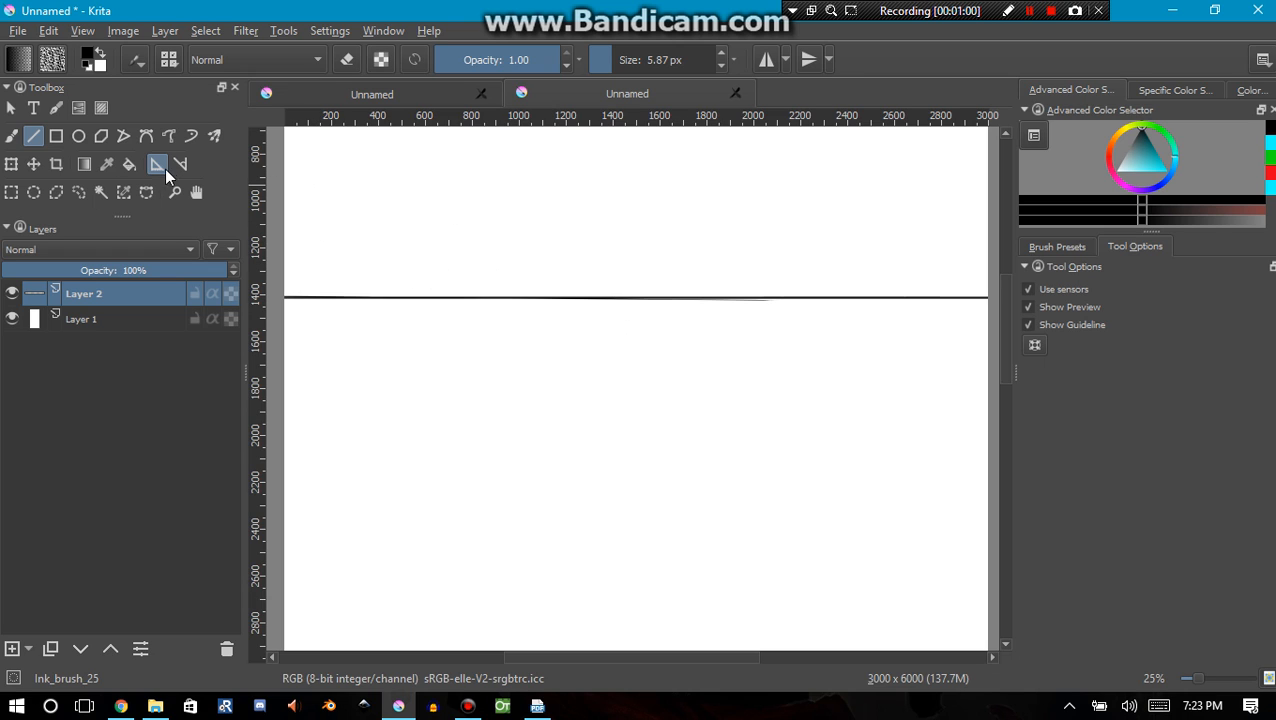
Place a Vanishing Point assistant near the middle of the horizon line
{"action": "left_click", "coordinate": [161, 166]}
{"action": "left_click", "coordinate": [1069, 300]}
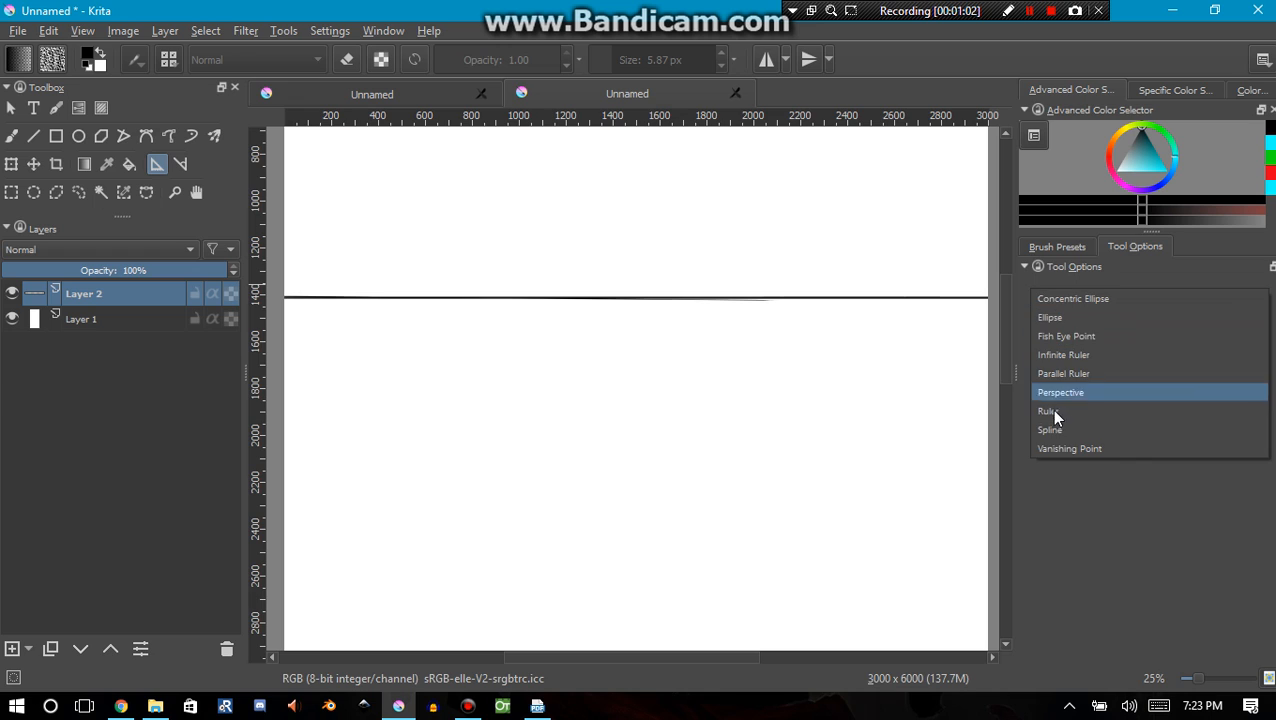
{"action": "left_click", "coordinate": [1050, 447]}
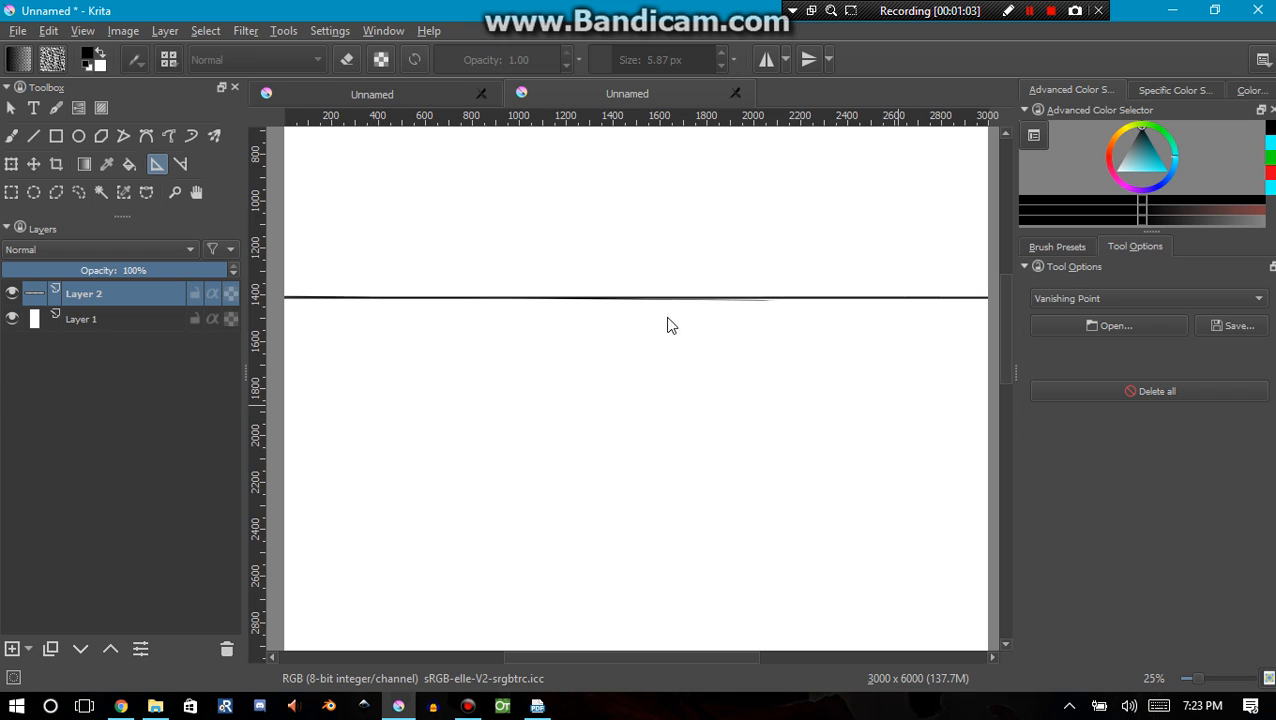
{"action": "left_click", "coordinate": [600, 301]}
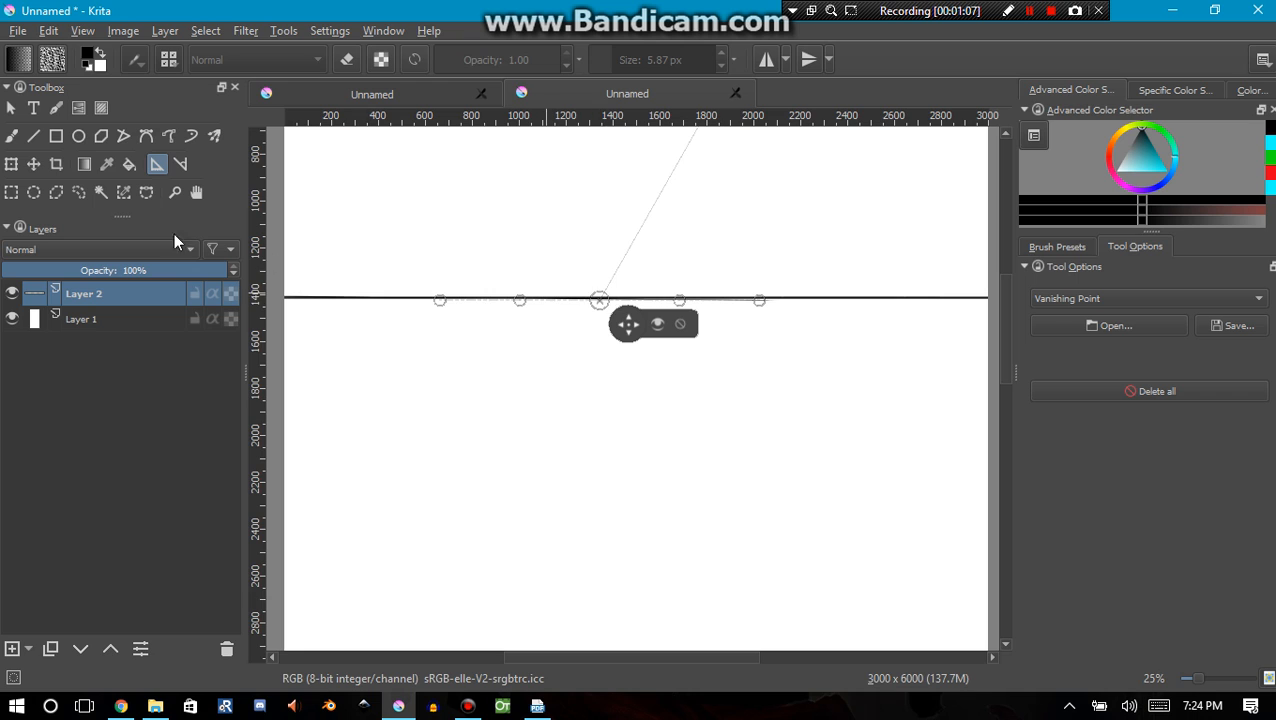
Switch to the freehand brush and enable snapping to the assistant
{"action": "left_click", "coordinate": [36, 138]}
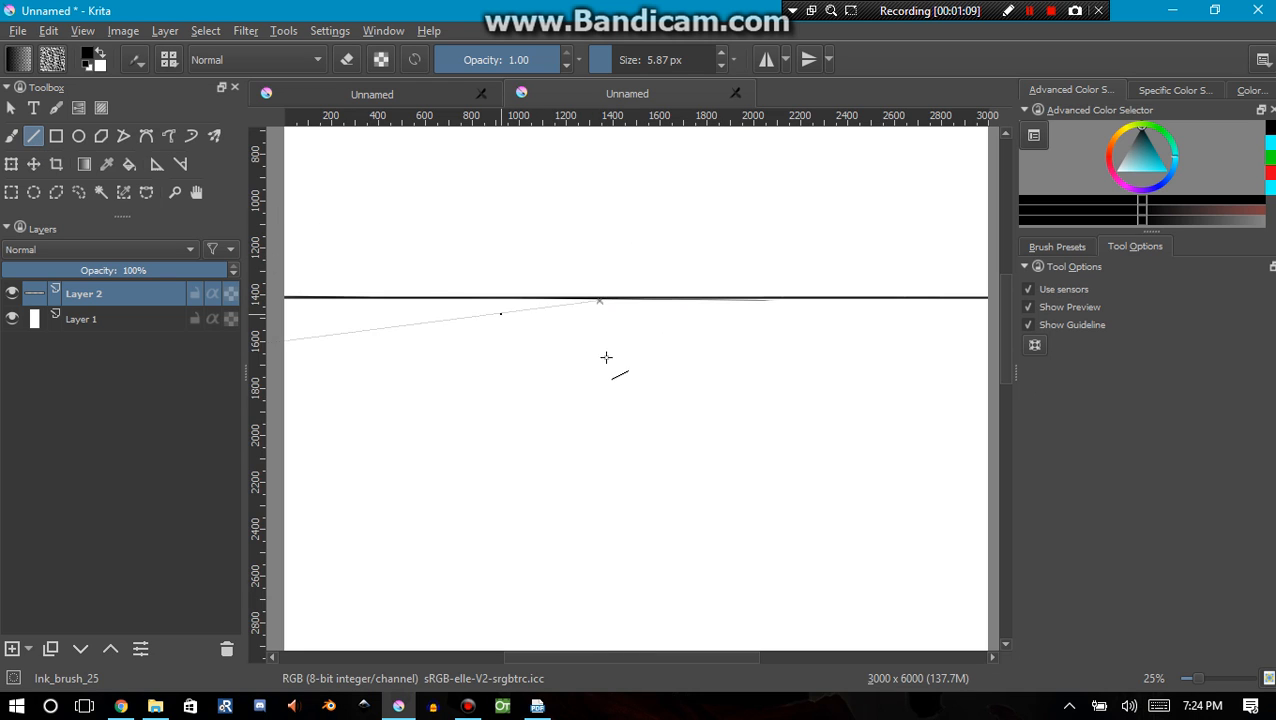
{"action": "left_click", "coordinate": [11, 137]}
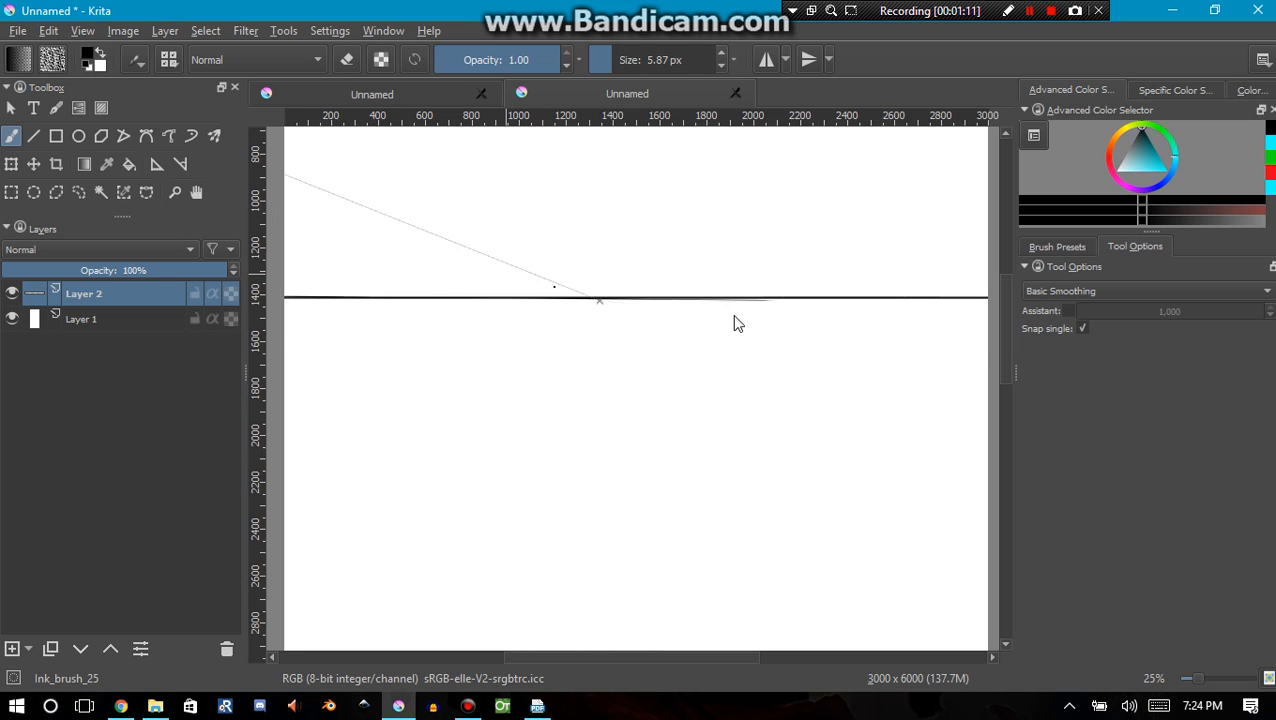
{"action": "left_click", "coordinate": [1066, 312]}
{"action": "scroll", "coordinate": [611, 350], "scroll_direction": "down", "scroll_amount": 1}
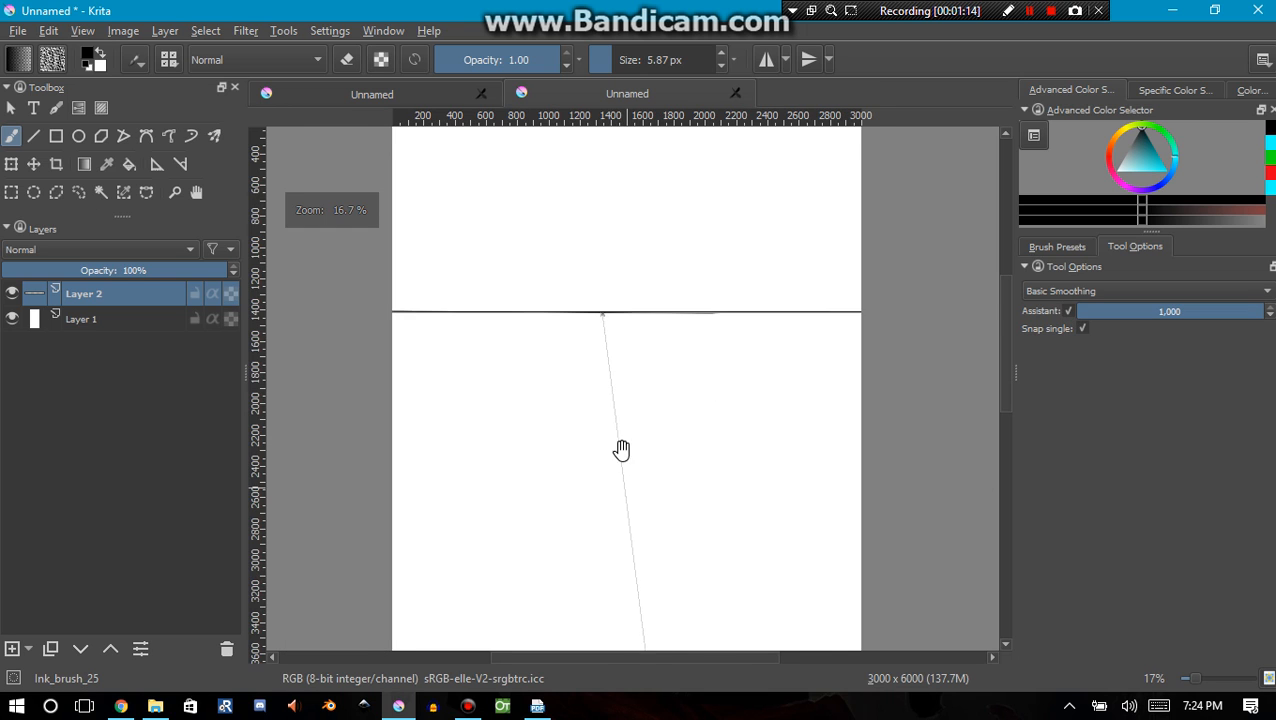
{"action": "left_click_drag", "start_coordinate": [621, 450], "coordinate": [601, 333]}
{"action": "left_click_drag", "start_coordinate": [688, 412], "coordinate": [732, 514]}
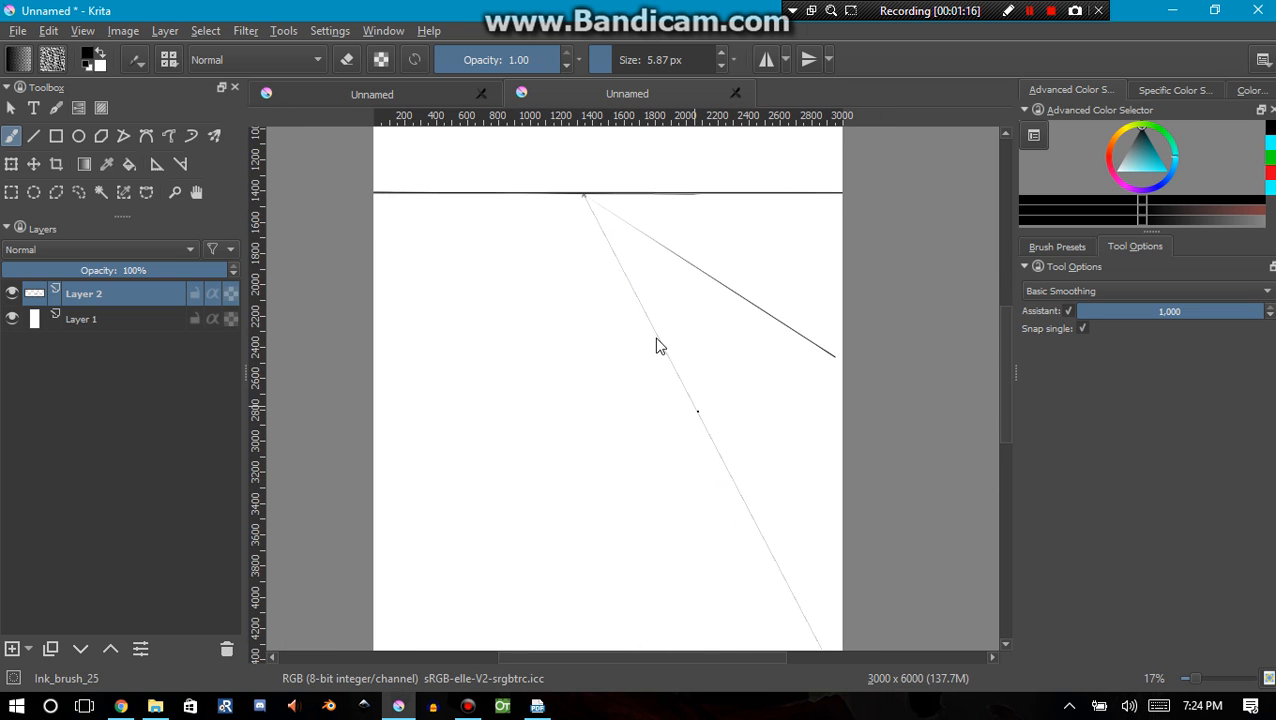
{"action": "mouse_move", "coordinate": [587, 199]}
{"action": "left_mouse_down"}
{"action": "mouse_move", "coordinate": [653, 356]}
{"action": "mouse_move", "coordinate": [600, 225]}
{"action": "mouse_move", "coordinate": [627, 279]}
{"action": "left_mouse_up"}
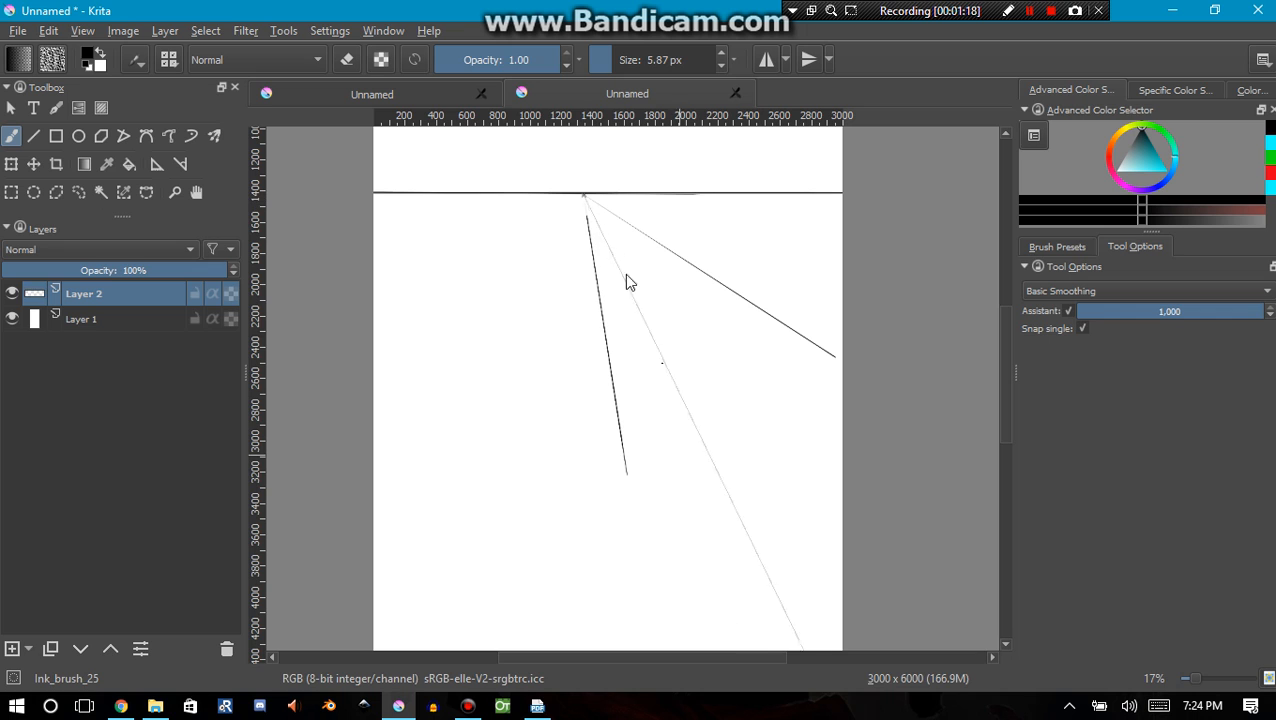
{"action": "mouse_move", "coordinate": [598, 225]}
{"action": "left_mouse_down"}
{"action": "mouse_move", "coordinate": [729, 473]}
{"action": "mouse_move", "coordinate": [753, 485]}
{"action": "left_mouse_up"}
{"action": "key", "text": "ctrl+z"}
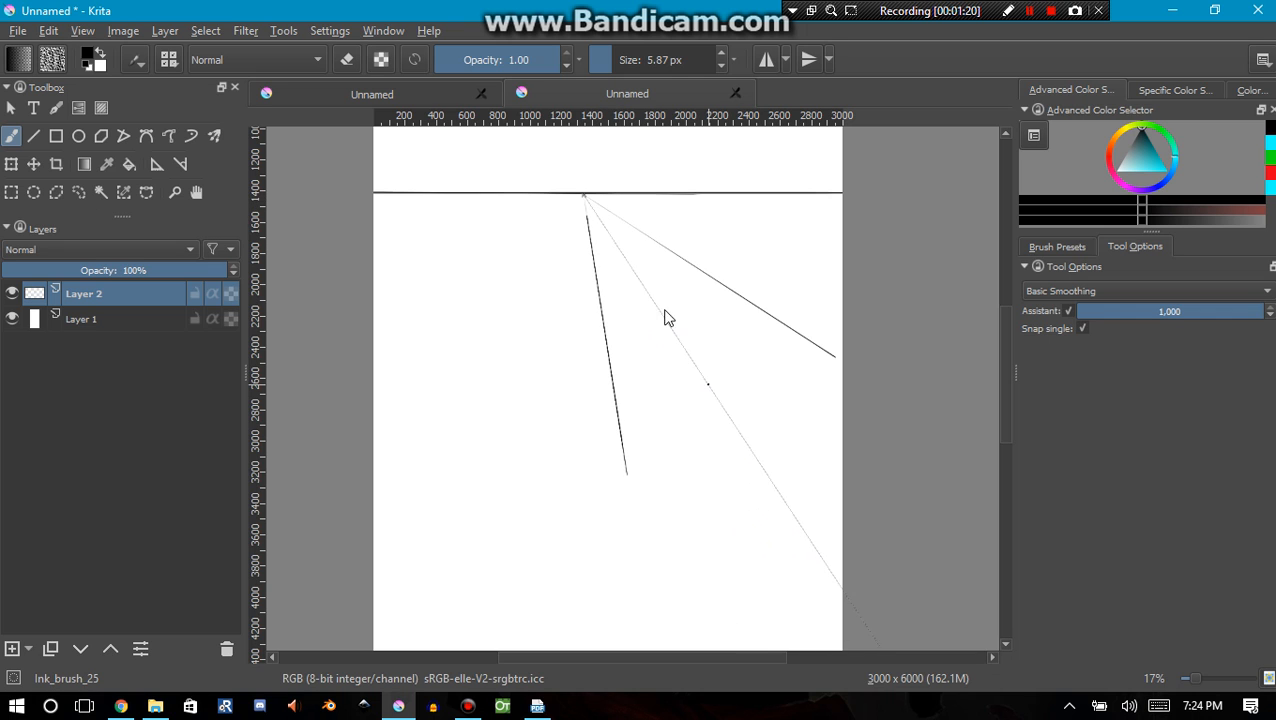
{"action": "key", "text": "ctrl+z"}
{"action": "key", "text": "ctrl+z"}
Draw two snapped lines converging on the vanishing point below the horizon, one nearly vertical and one slanting down to the right
{"action": "left_click_drag", "start_coordinate": [590, 251], "coordinate": [600, 530]}
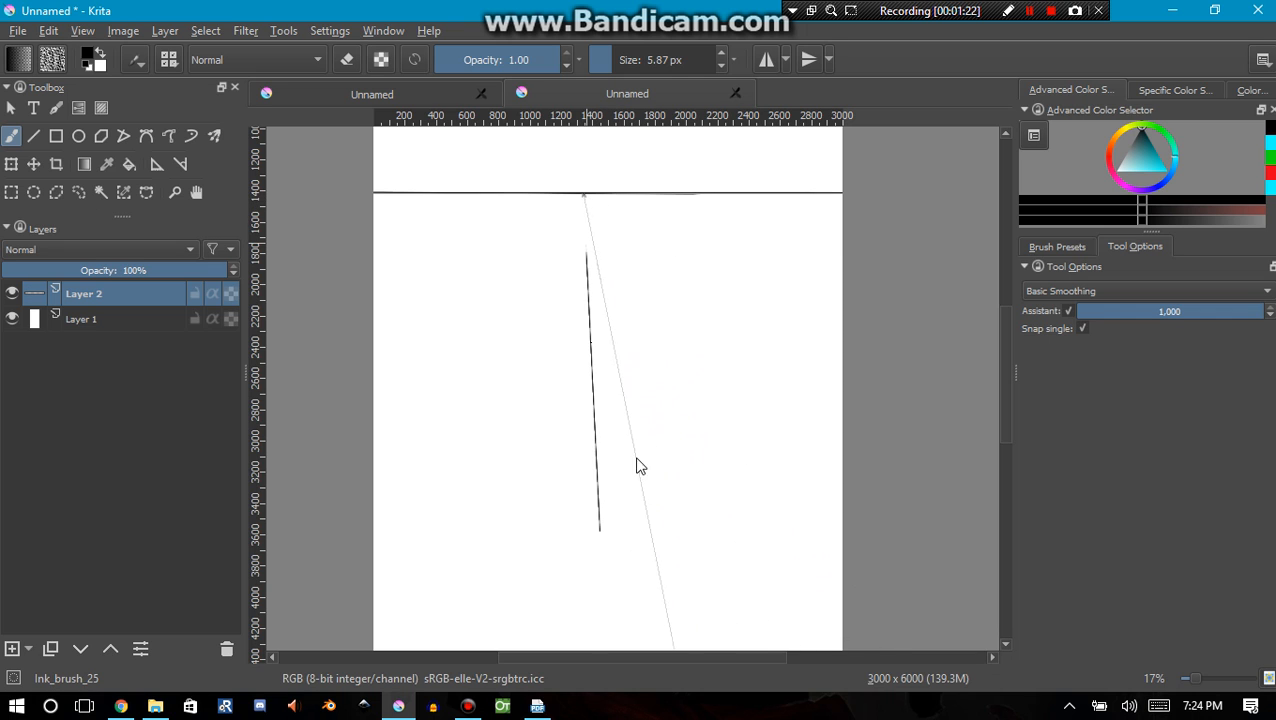
{"action": "left_click_drag", "start_coordinate": [623, 254], "coordinate": [661, 312]}
{"action": "mouse_move", "coordinate": [707, 415]}
{"action": "left_mouse_down"}
{"action": "mouse_move", "coordinate": [661, 333]}
{"action": "mouse_move", "coordinate": [769, 507]}
{"action": "mouse_move", "coordinate": [802, 525]}
{"action": "left_mouse_up"}
{"action": "mouse_move", "coordinate": [548, 270]}
{"action": "left_mouse_down"}
{"action": "mouse_move", "coordinate": [407, 476]}
{"action": "mouse_move", "coordinate": [420, 492]}
{"action": "left_mouse_up"}
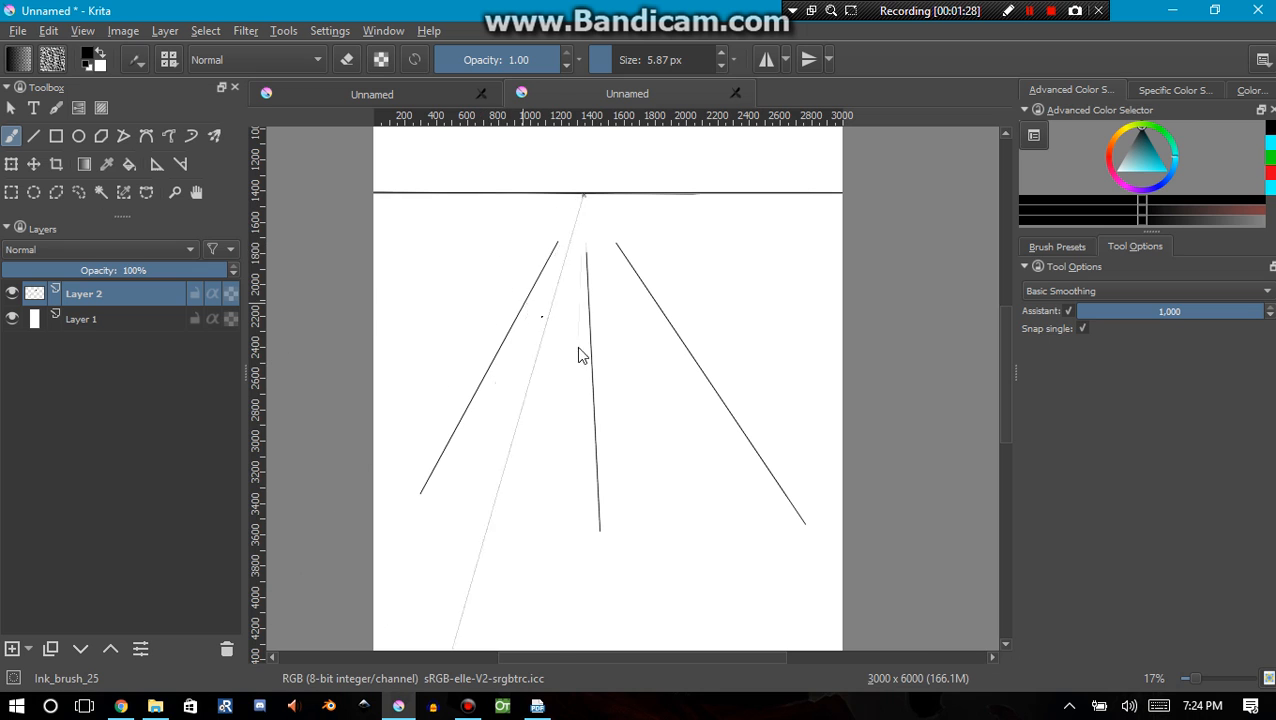
{"action": "key", "text": "ctrl+z"}
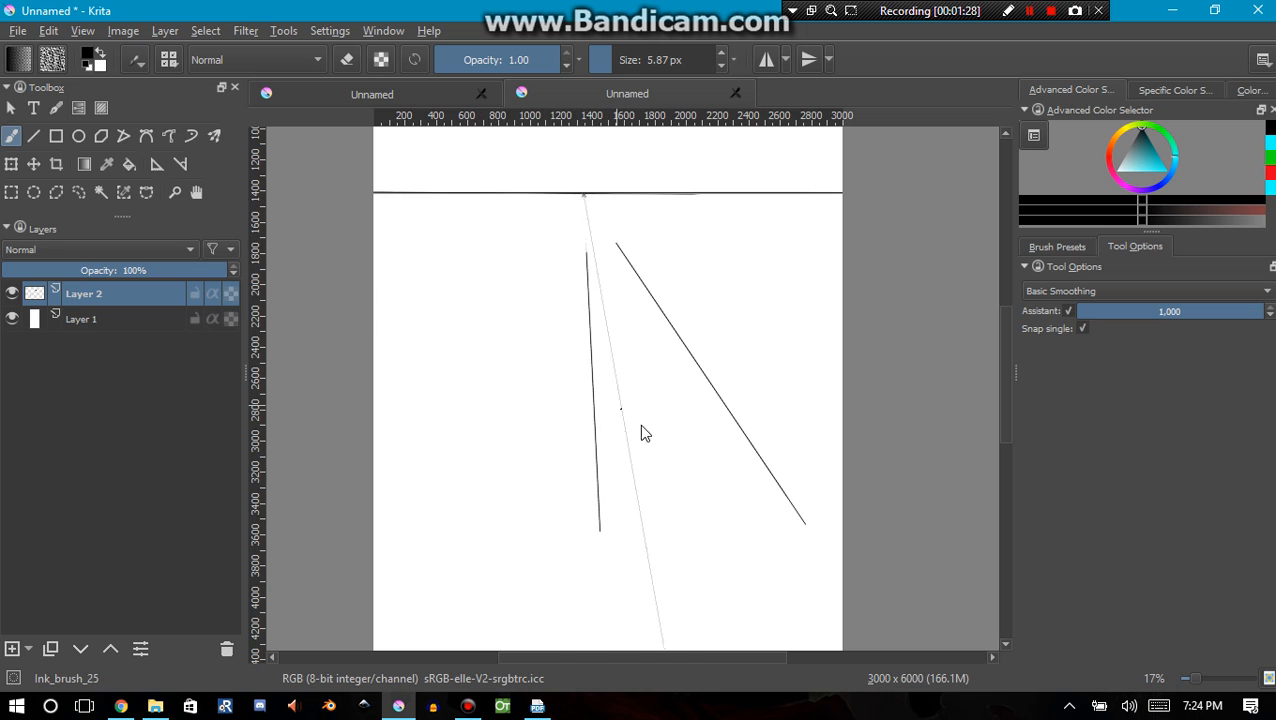
Draw two straight horizontal lines across the canvas at about 3500 px and 2700 px down, crossing both converging lines
{"action": "left_click", "coordinate": [38, 139]}
{"action": "left_click_drag", "start_coordinate": [693, 500], "coordinate": [545, 423]}
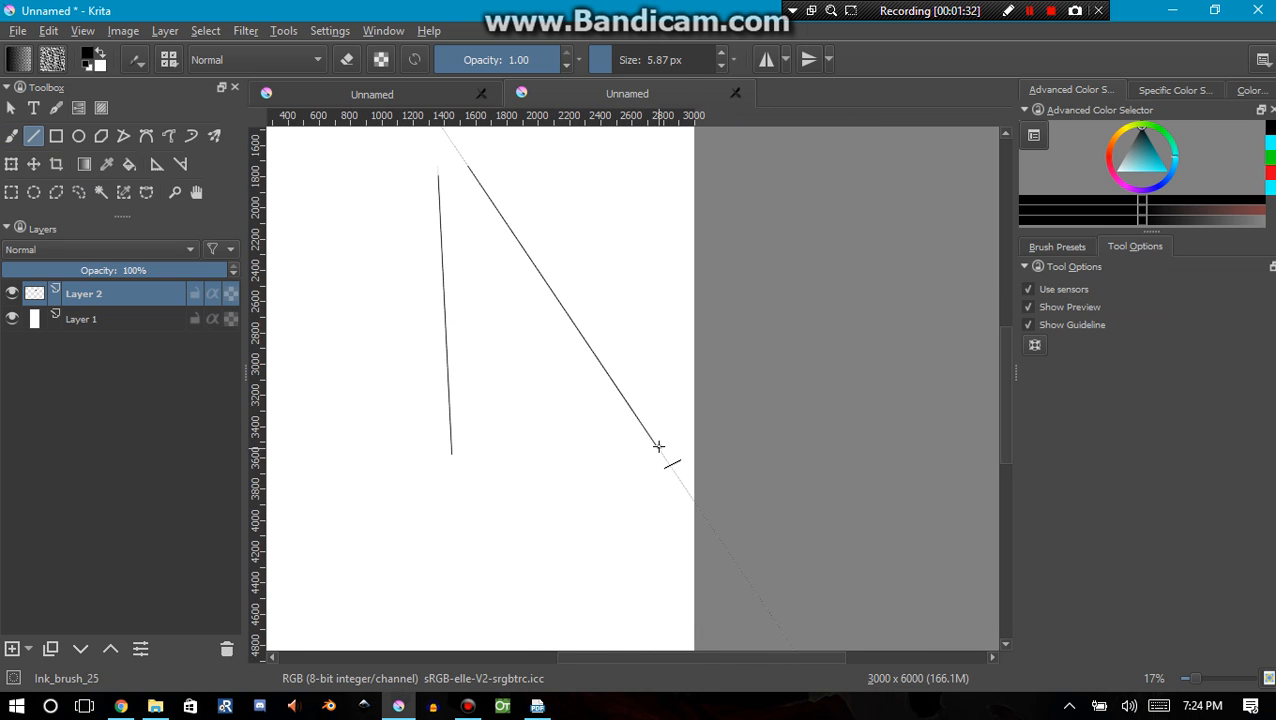
{"action": "left_click_drag", "start_coordinate": [658, 446], "coordinate": [262, 448]}
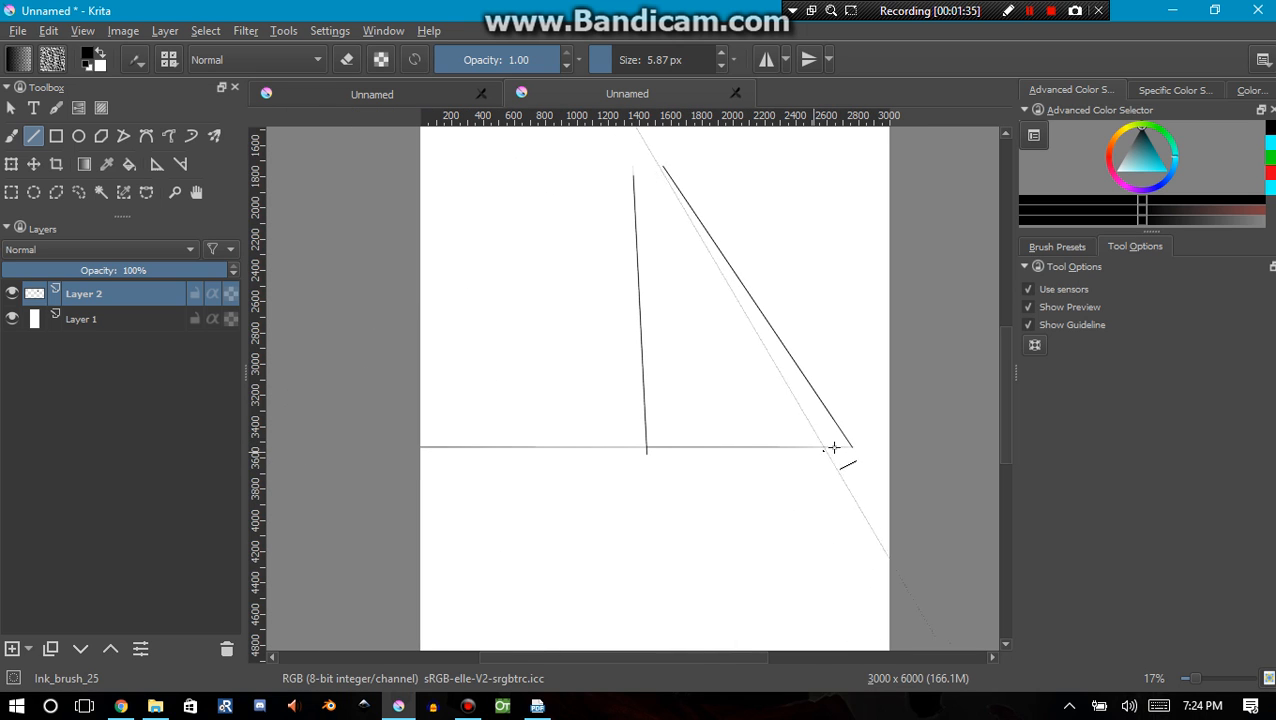
{"action": "left_click_drag", "start_coordinate": [832, 448], "coordinate": [850, 449]}
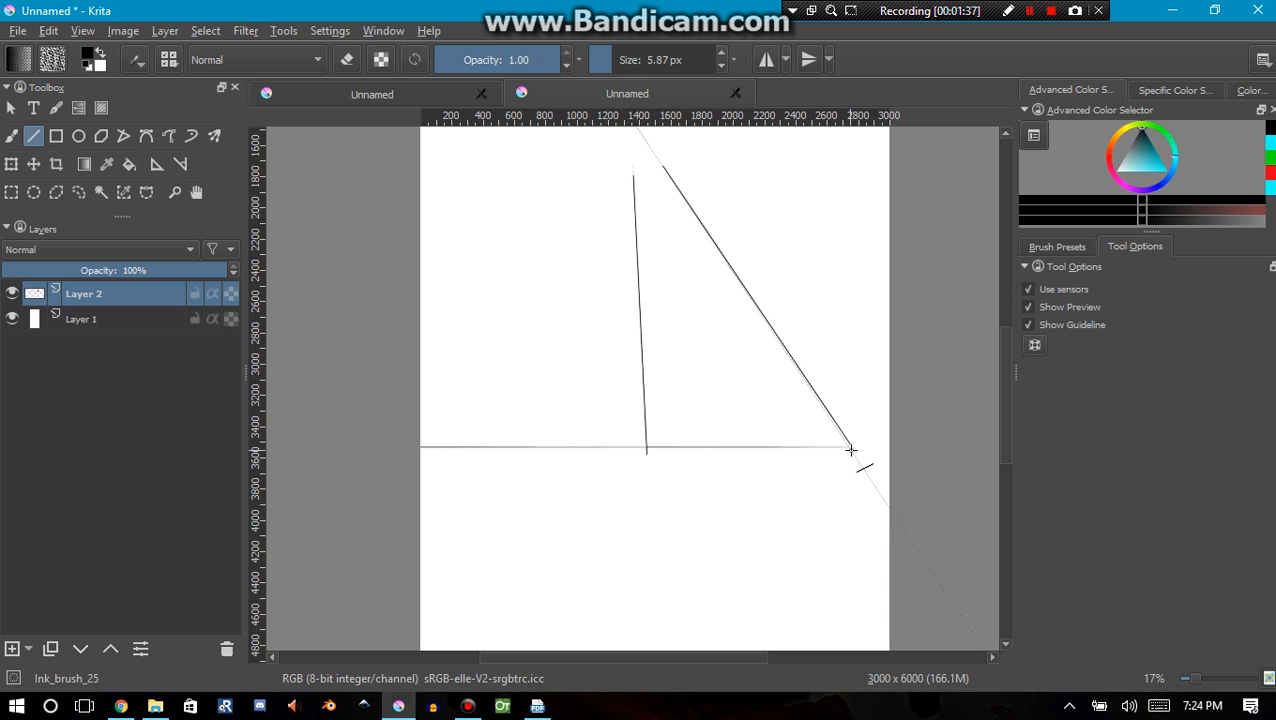
{"action": "key", "text": "ctrl+z"}
{"action": "left_click_drag", "start_coordinate": [905, 445], "coordinate": [346, 446]}
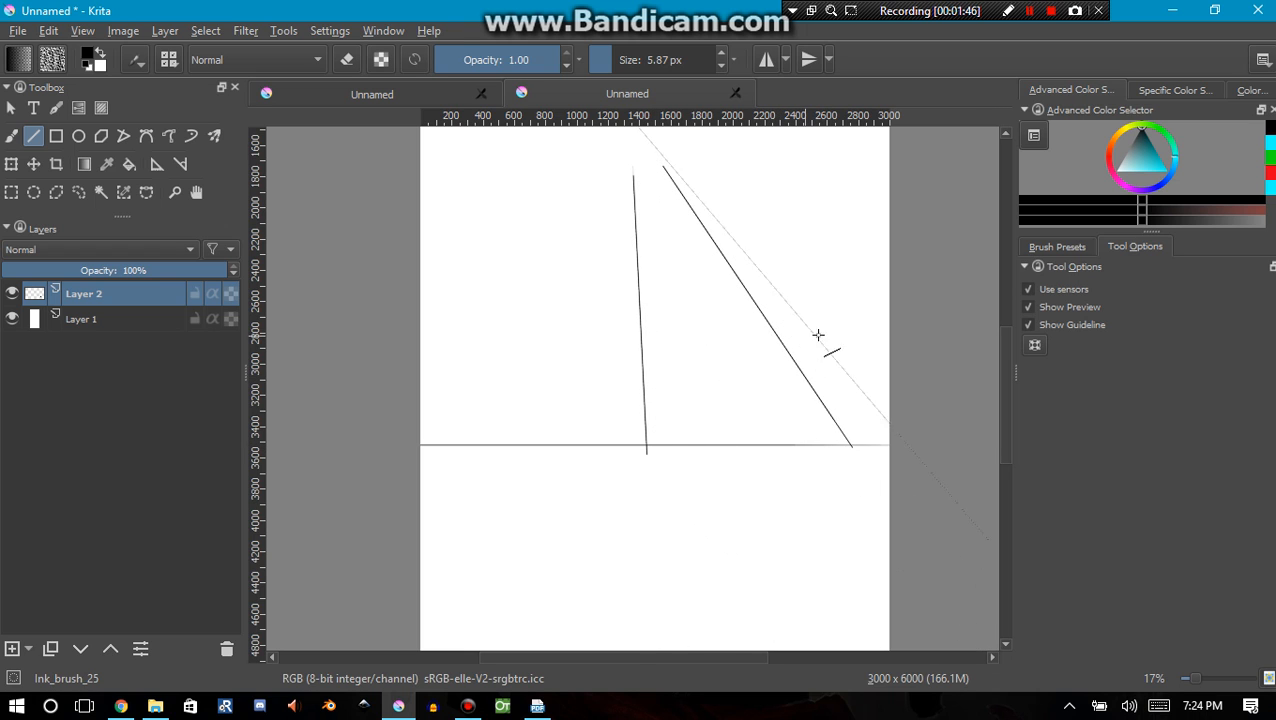
{"action": "left_click_drag", "start_coordinate": [910, 321], "coordinate": [335, 319]}
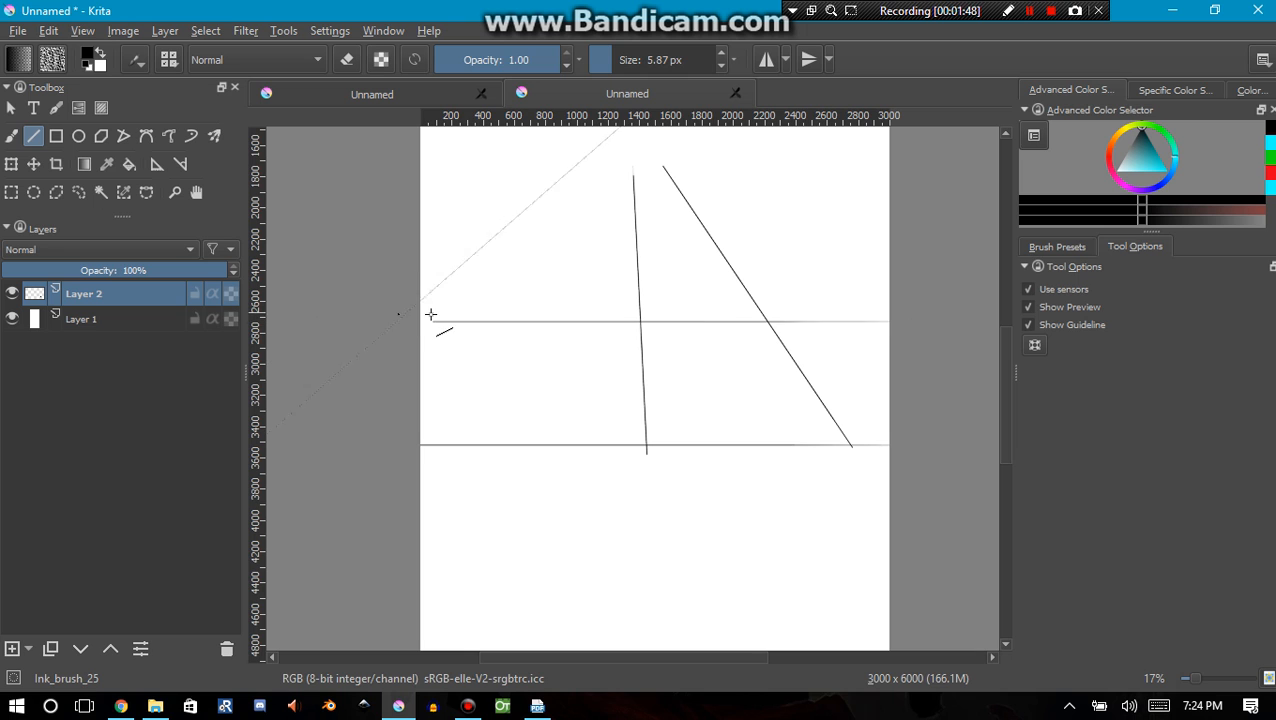
Draw both corner-to-corner diagonals of the tile enclosed by the converging and horizontal lines
{"action": "scroll", "coordinate": [621, 353], "scroll_direction": "up", "scroll_amount": 1}
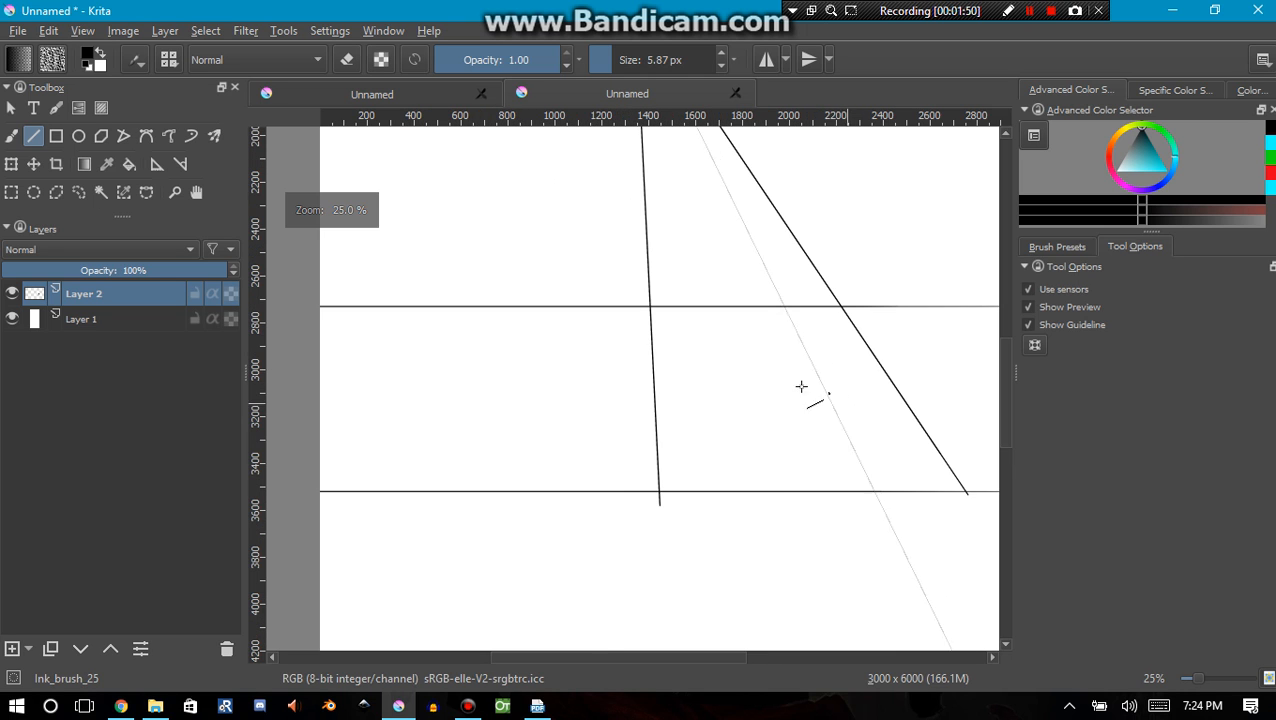
{"action": "scroll", "coordinate": [776, 396], "scroll_direction": "down", "scroll_amount": 1}
{"action": "left_click_drag", "start_coordinate": [684, 445], "coordinate": [552, 502]}
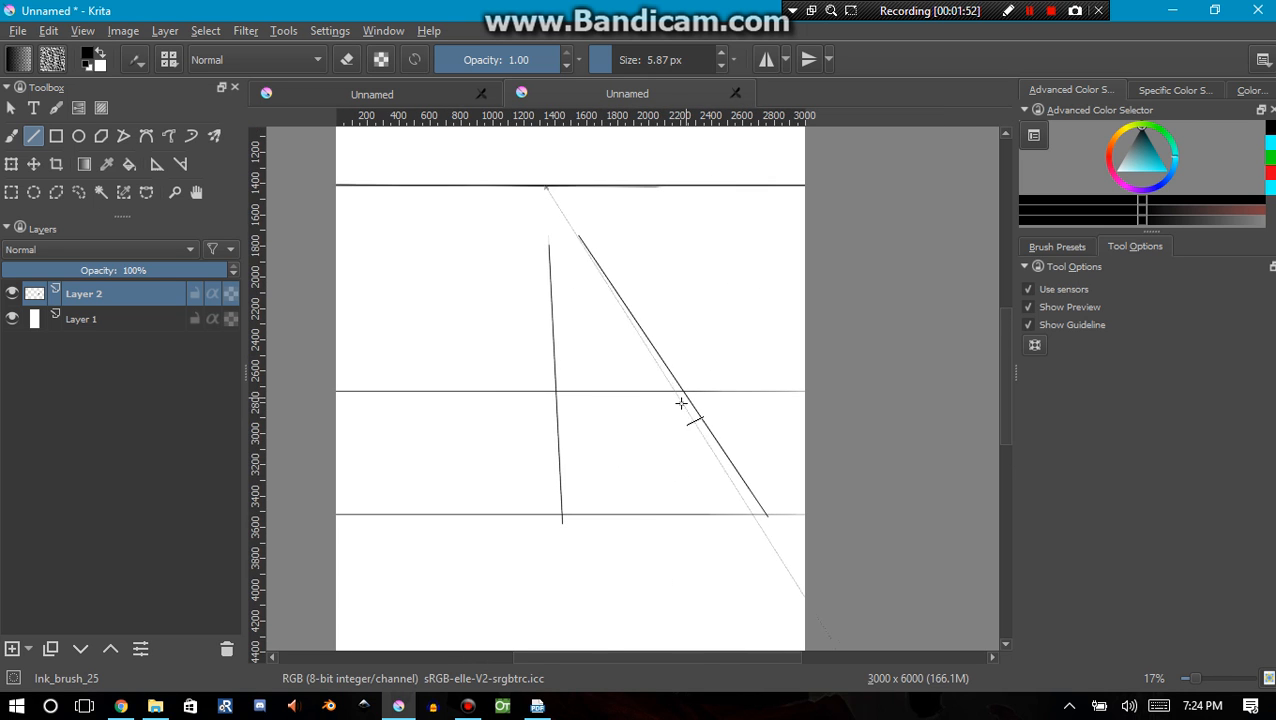
{"action": "scroll", "coordinate": [689, 399], "scroll_direction": "up", "scroll_amount": 1}
{"action": "left_click_drag", "start_coordinate": [682, 385], "coordinate": [502, 572]}
{"action": "left_click_drag", "start_coordinate": [493, 385], "coordinate": [810, 571]}
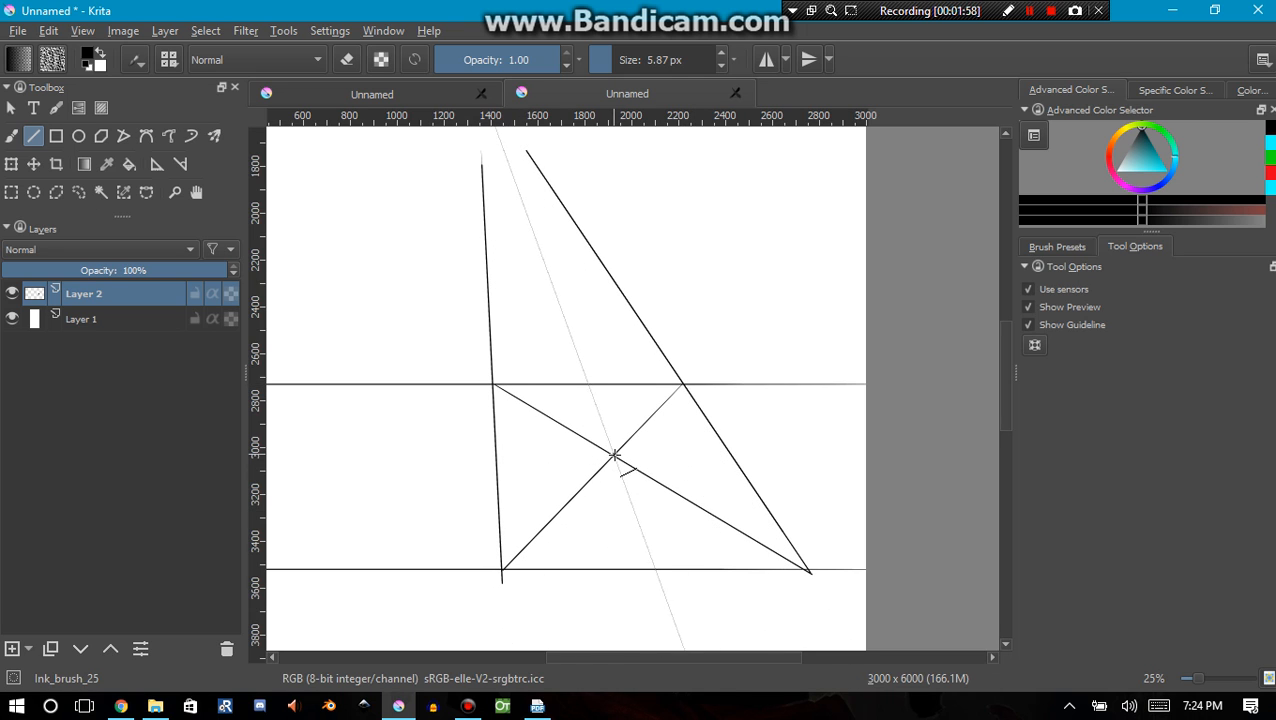
Draw a horizontal midline through the diagonals' crossing, and a line from the tile's upper-right corner through the midline's left end to the lower horizontal
{"action": "left_click_drag", "start_coordinate": [613, 455], "coordinate": [497, 455]}
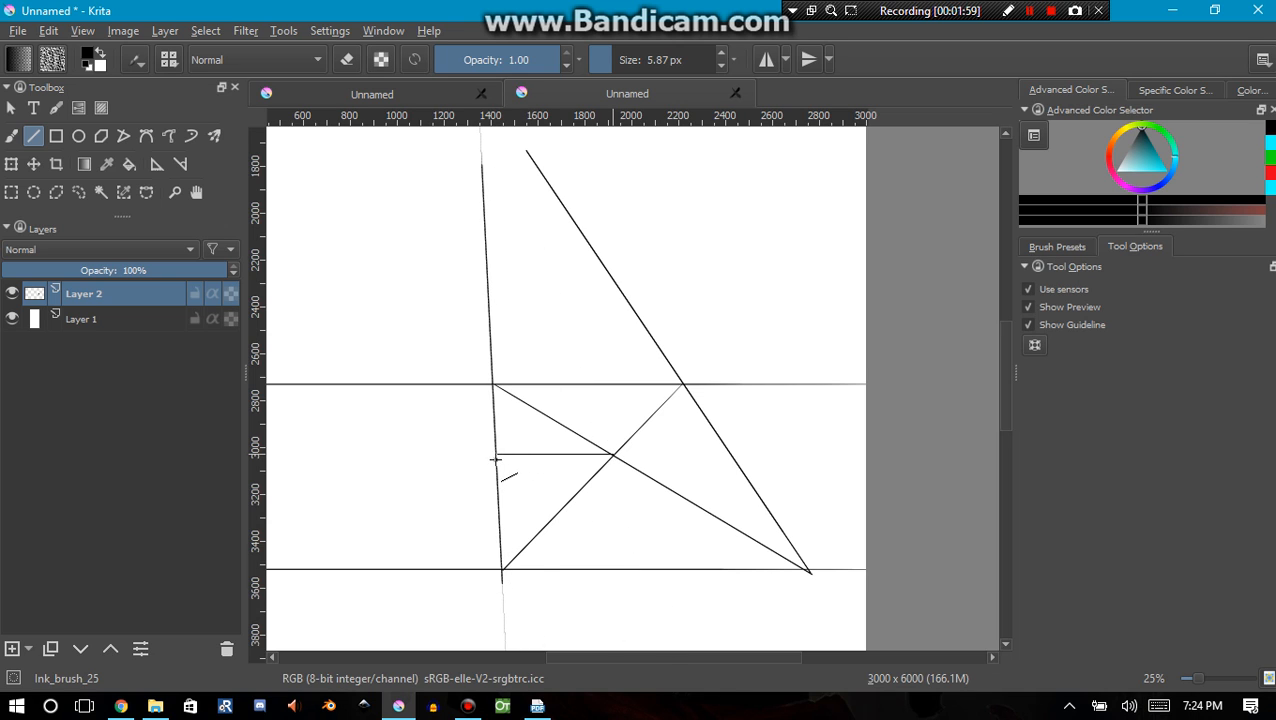
{"action": "left_click_drag", "start_coordinate": [610, 456], "coordinate": [735, 456]}
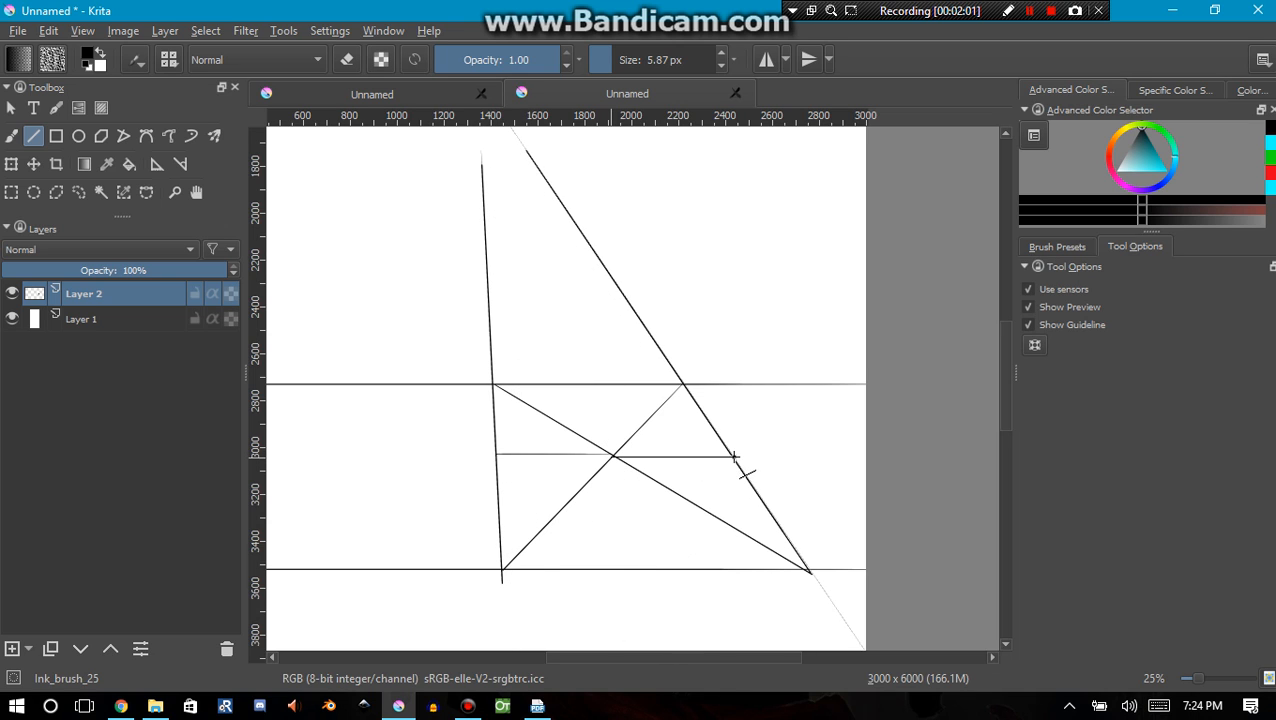
{"action": "left_click_drag", "start_coordinate": [684, 382], "coordinate": [376, 570]}
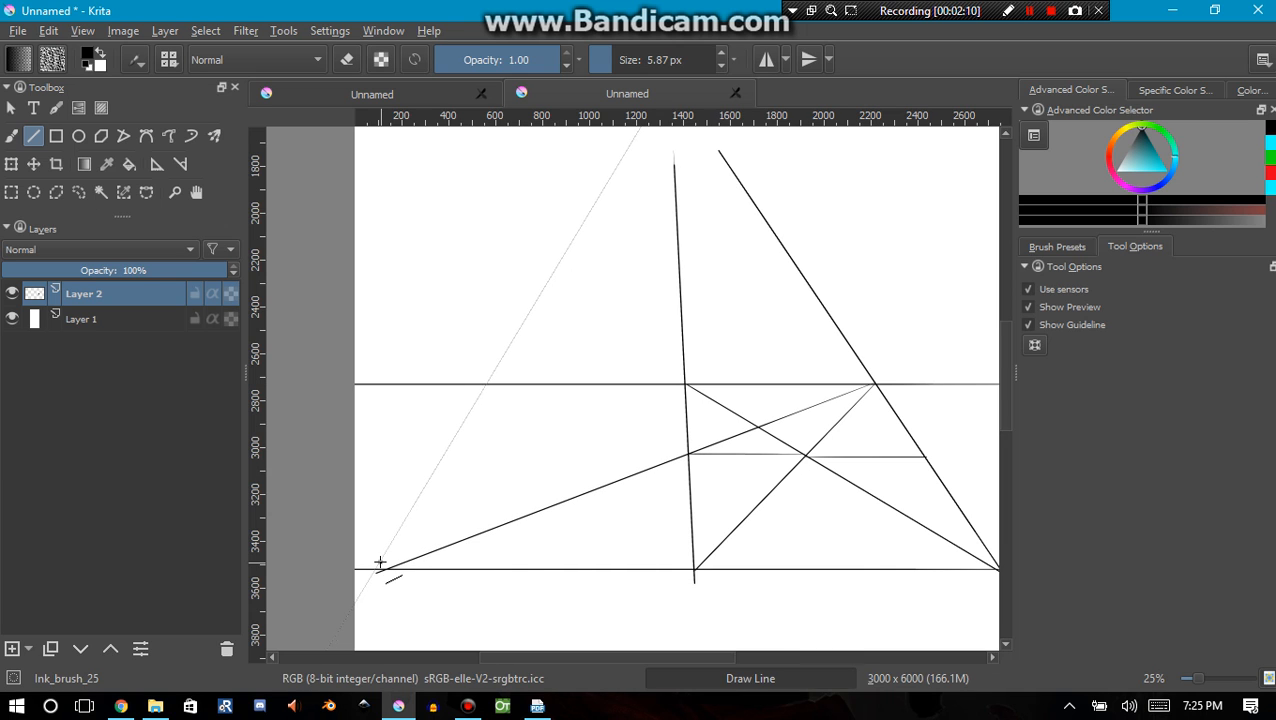
Draw a snapped brush line from the long diagonal's end on the lower horizontal up towards the vanishing point
{"action": "scroll", "coordinate": [541, 468], "scroll_direction": "down", "scroll_amount": 1}
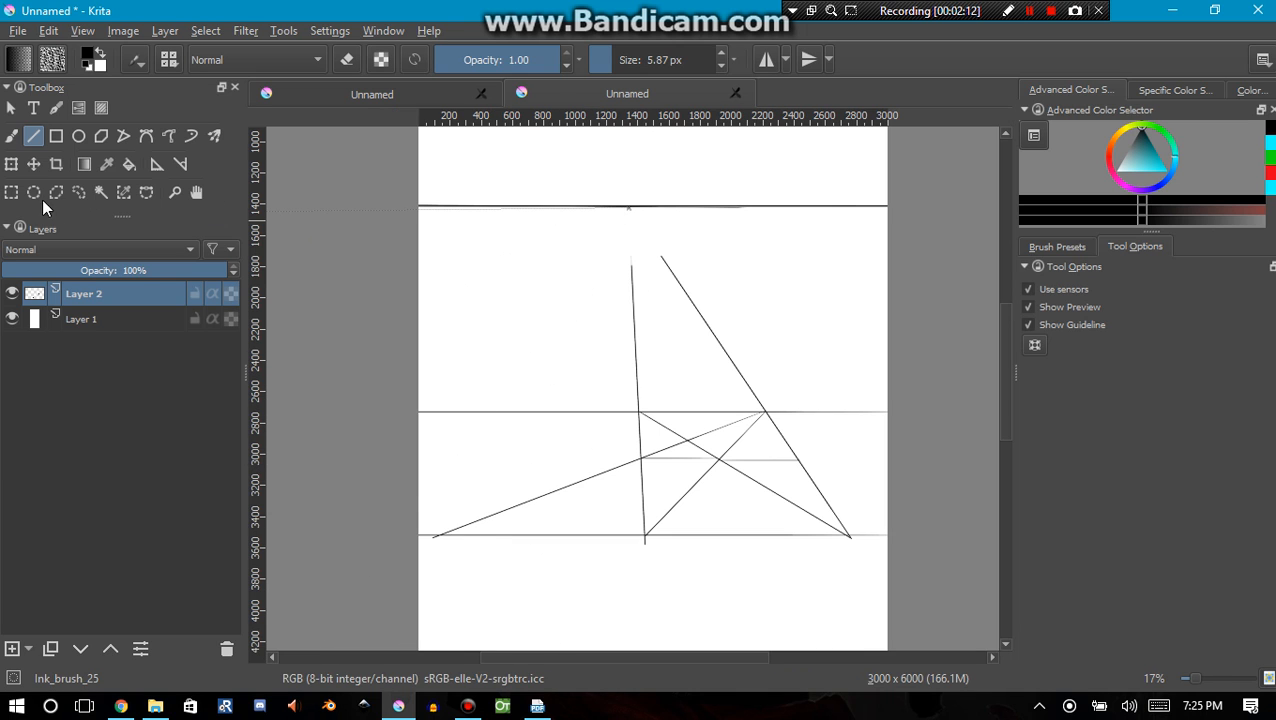
{"action": "left_click", "coordinate": [11, 136]}
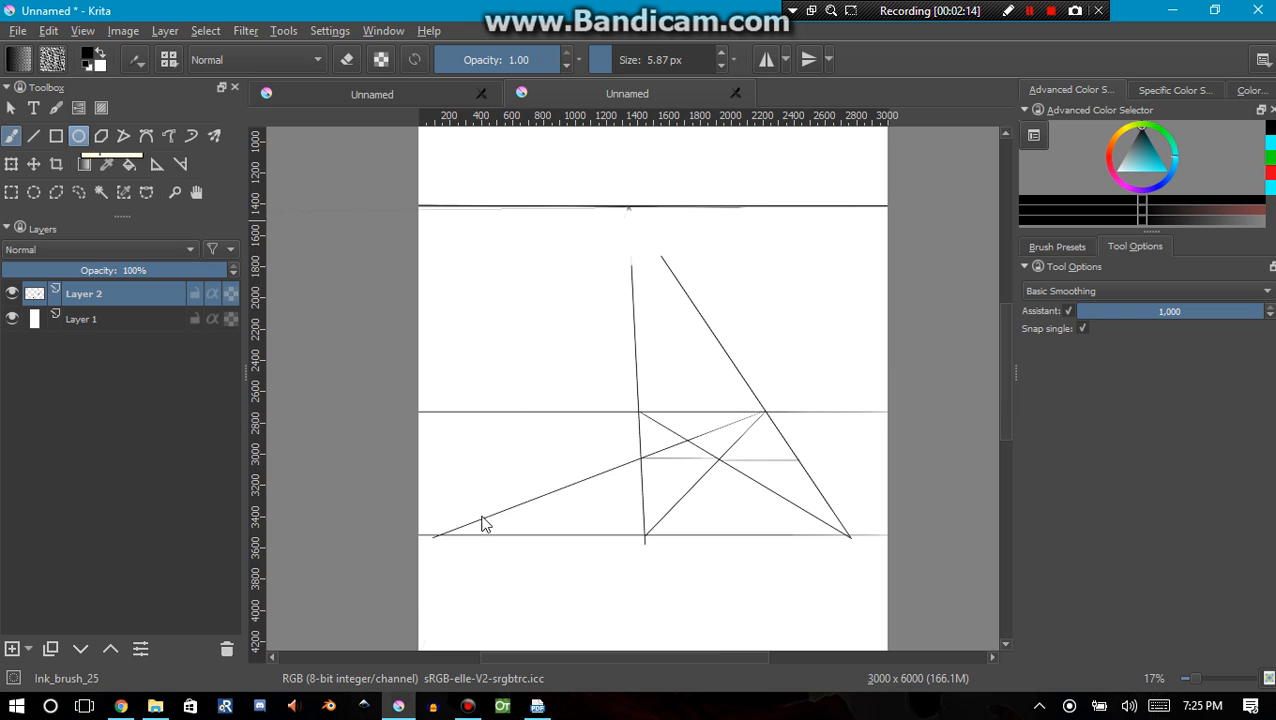
{"action": "scroll", "coordinate": [430, 540], "scroll_direction": "up", "scroll_amount": 1}
{"action": "mouse_move", "coordinate": [433, 552]}
{"action": "left_mouse_down"}
{"action": "mouse_move", "coordinate": [444, 507]}
{"action": "mouse_move", "coordinate": [527, 378]}
{"action": "left_mouse_up"}
{"action": "mouse_move", "coordinate": [412, 578]}
{"action": "left_mouse_down"}
{"action": "mouse_move", "coordinate": [692, 159]}
{"action": "mouse_move", "coordinate": [690, 140]}
{"action": "left_mouse_up"}
{"action": "left_click_drag", "start_coordinate": [608, 449], "coordinate": [539, 597]}
{"action": "key", "text": "ctrl+z"}
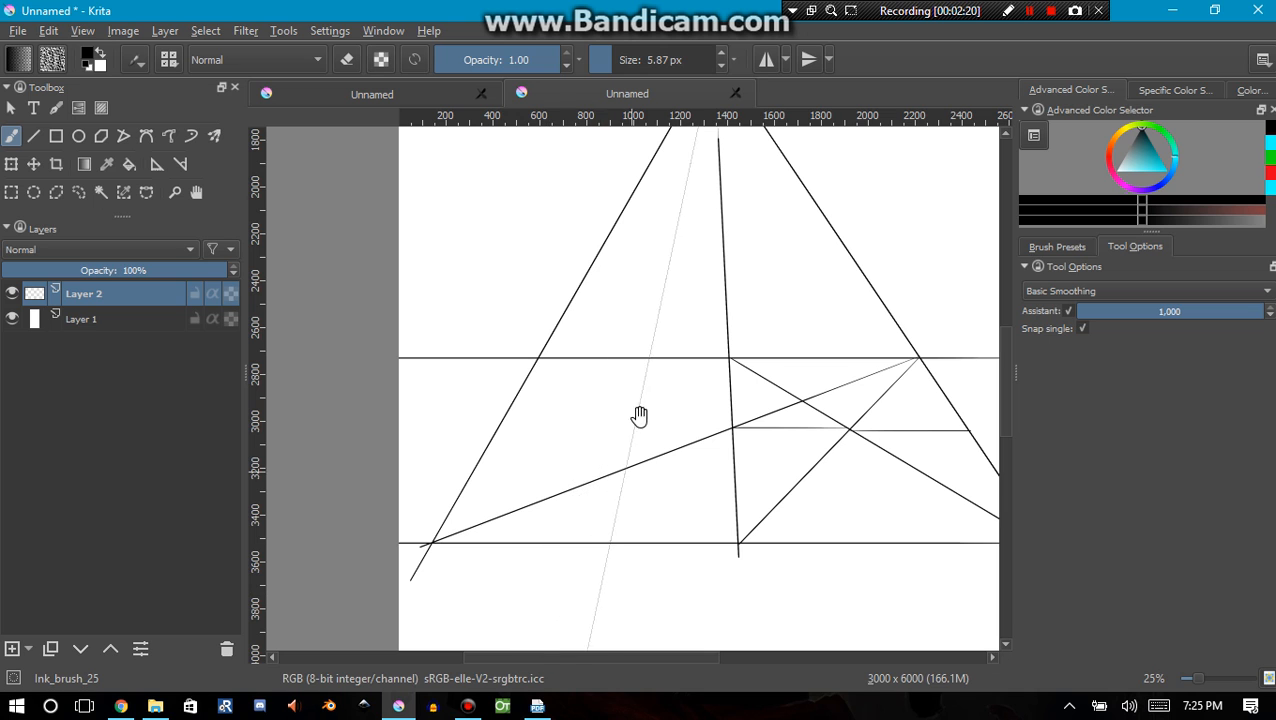
{"action": "mouse_move", "coordinate": [636, 409]}
{"action": "left_mouse_down"}
{"action": "mouse_move", "coordinate": [614, 549]}
{"action": "mouse_move", "coordinate": [507, 501]}
{"action": "left_mouse_up"}
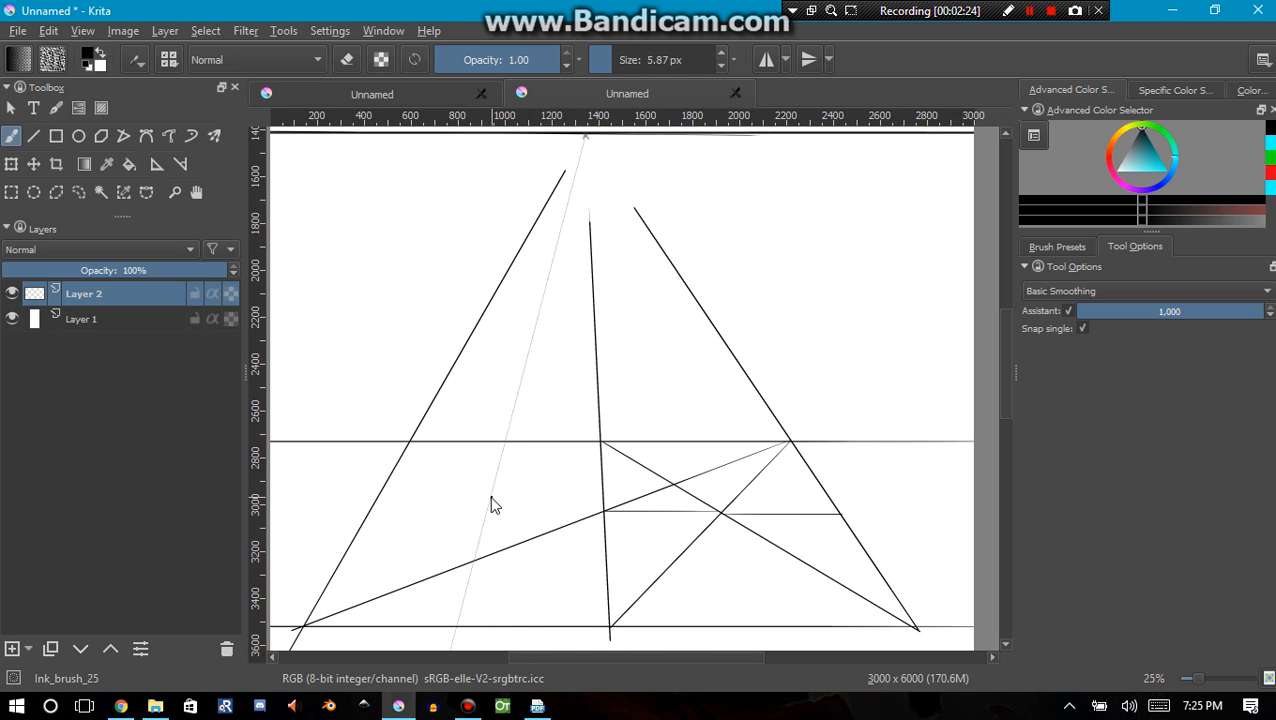
Draw both corner-to-corner diagonals of the front-row tile between the left and middle converging lines
{"action": "left_click_drag", "start_coordinate": [883, 501], "coordinate": [607, 484]}
{"action": "left_click_drag", "start_coordinate": [479, 505], "coordinate": [841, 469]}
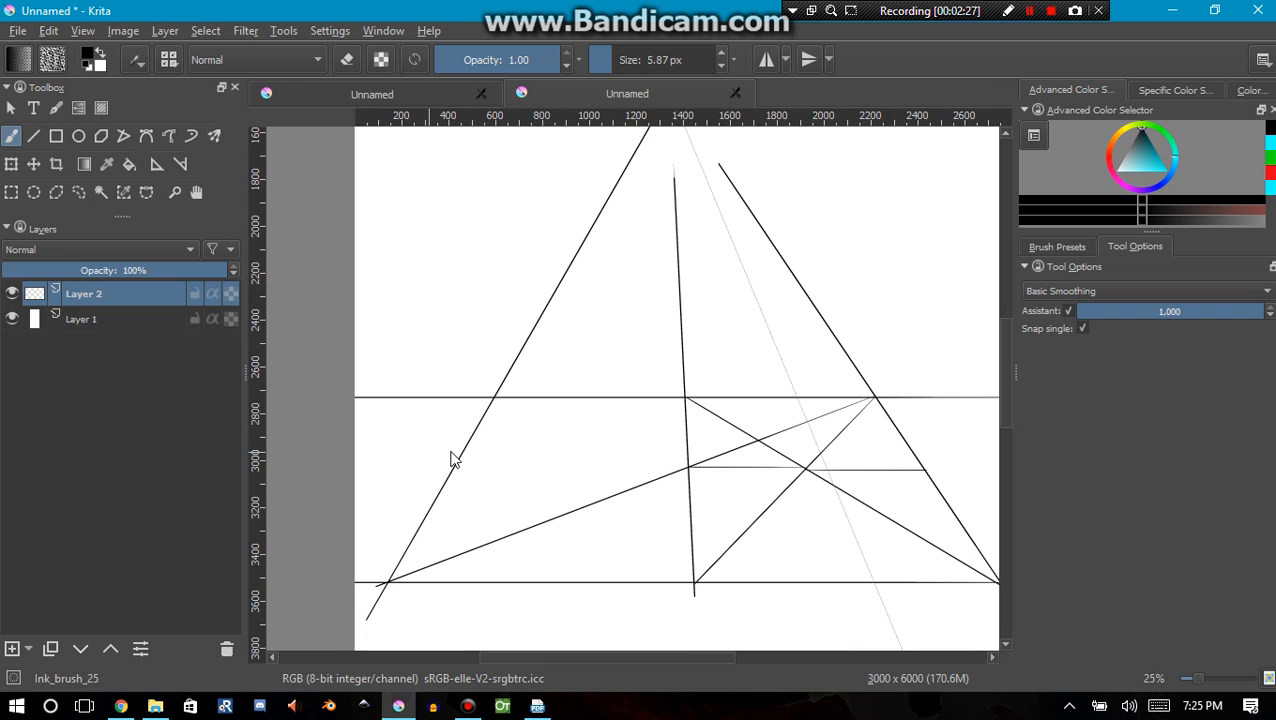
{"action": "left_click_drag", "start_coordinate": [592, 419], "coordinate": [612, 464]}
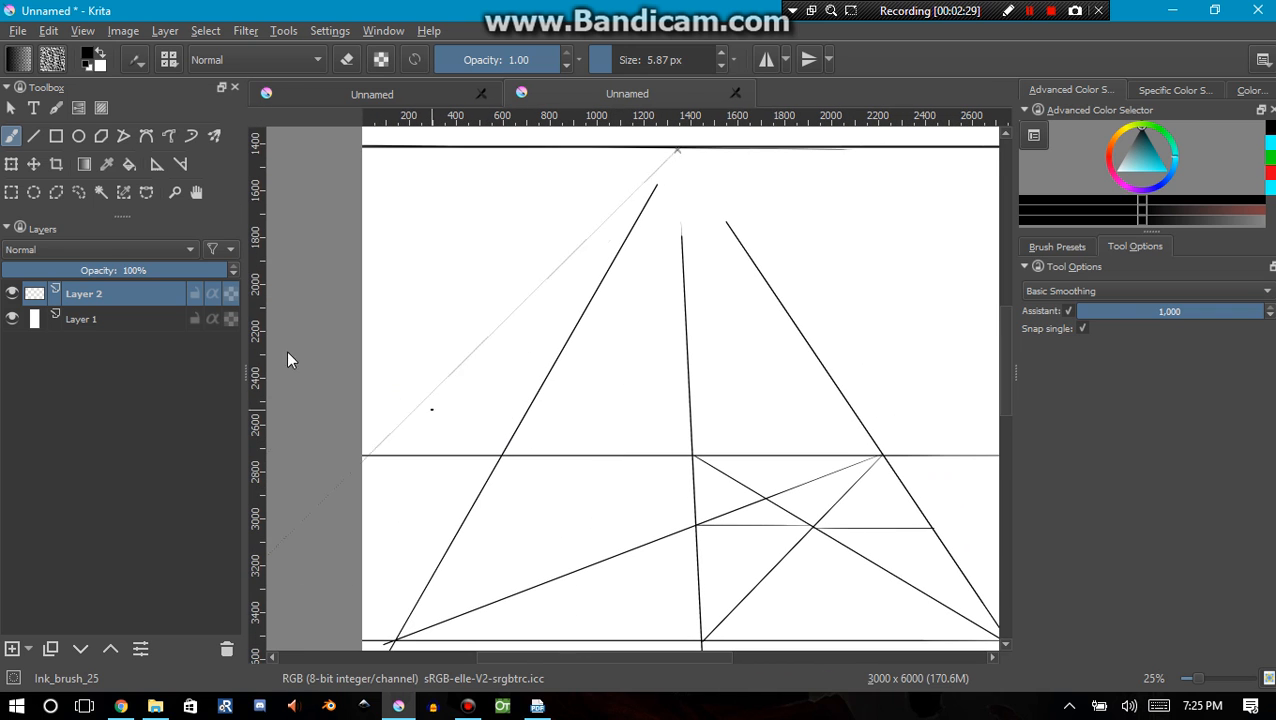
{"action": "left_click", "coordinate": [33, 135]}
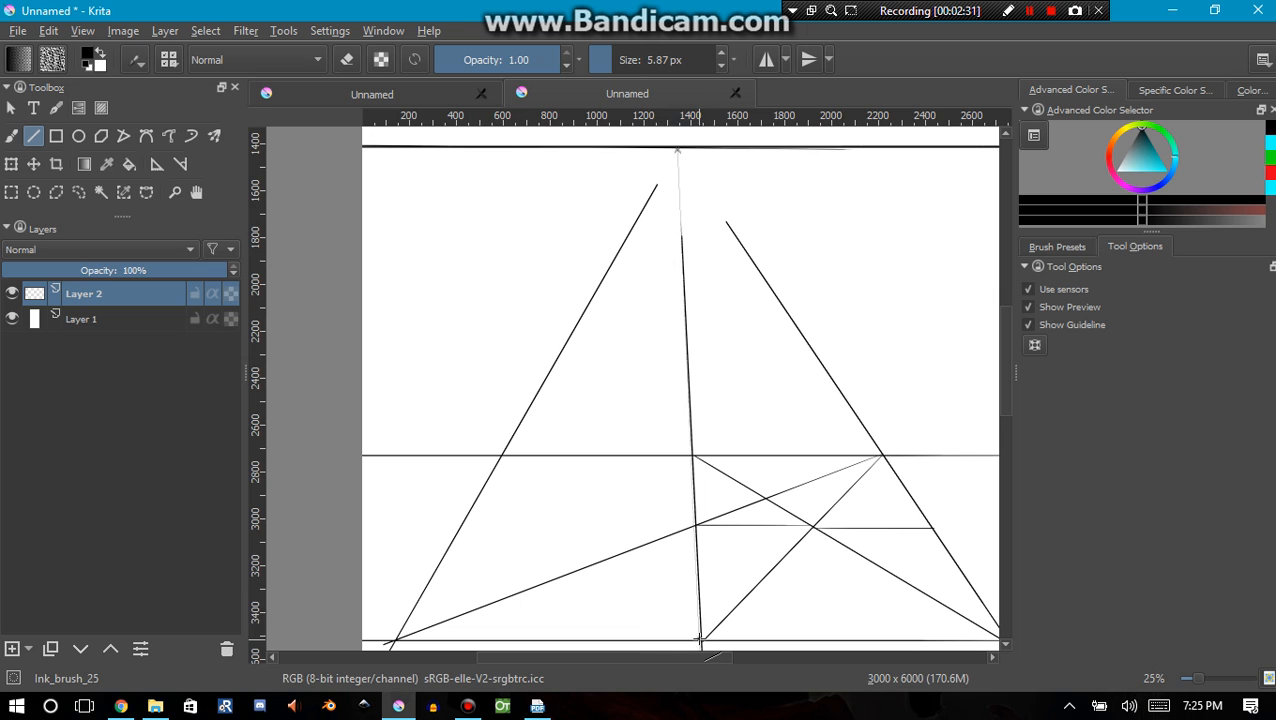
{"action": "left_click_drag", "start_coordinate": [702, 640], "coordinate": [499, 459]}
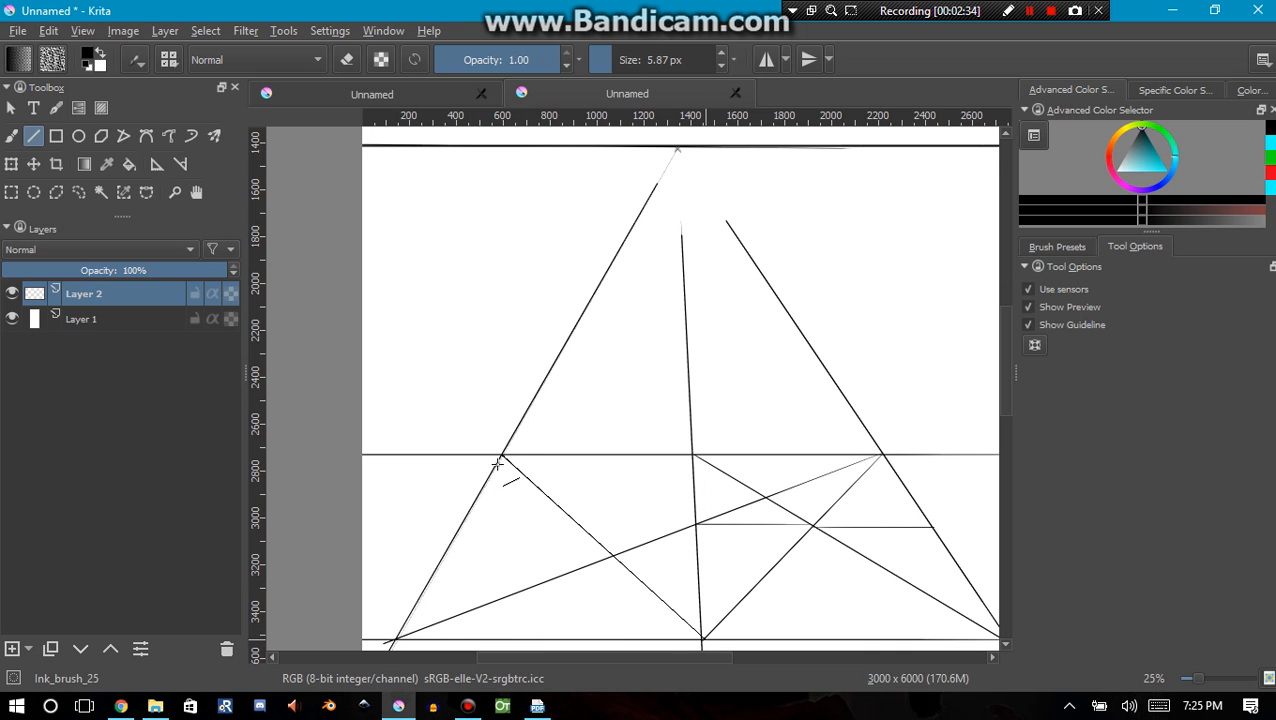
{"action": "left_click_drag", "start_coordinate": [396, 639], "coordinate": [691, 455]}
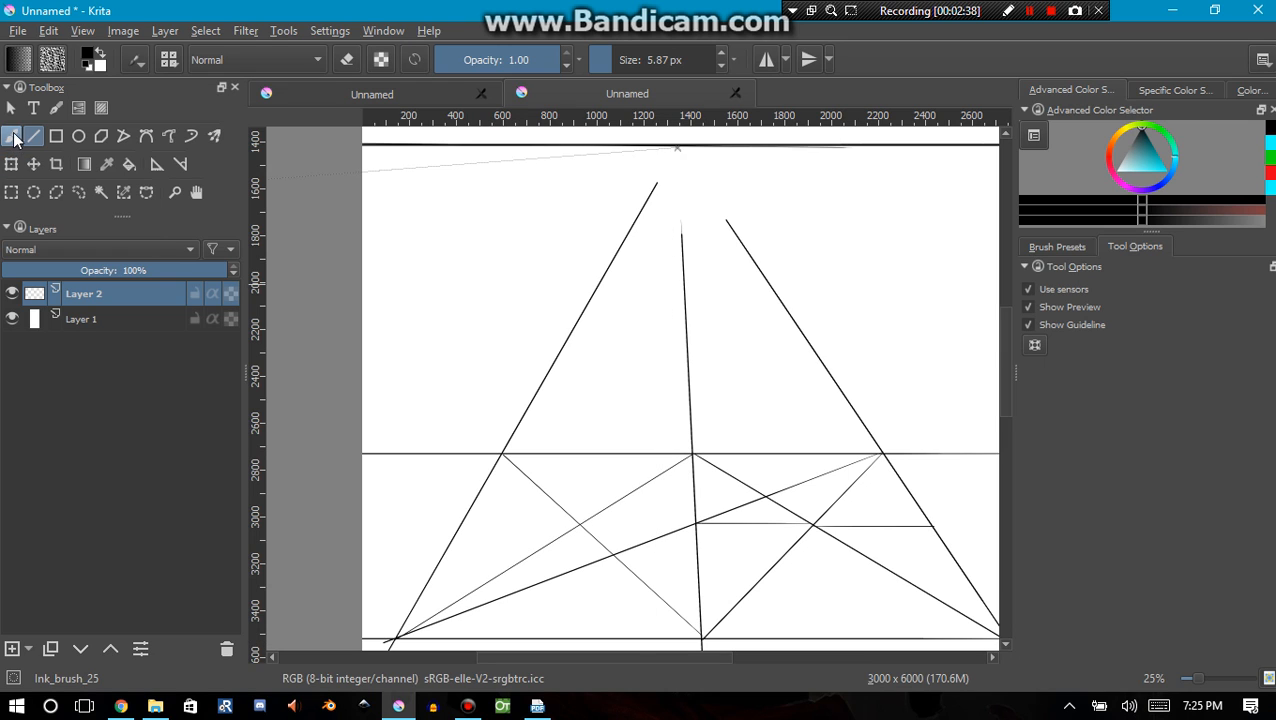
Brush a snapped stroke through the diagonals' crossing to the tile's upper edge, and draw a line from its lower-right corner through that end to the left converging line
{"action": "left_click", "coordinate": [12, 140]}
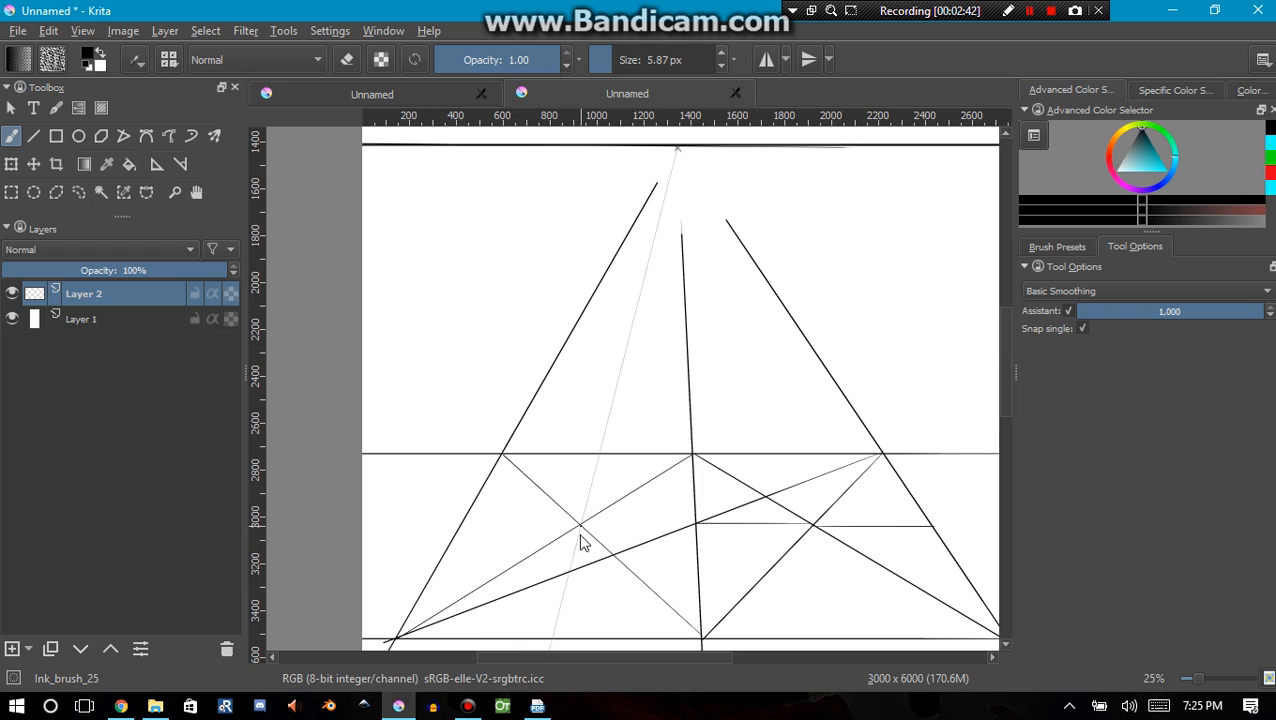
{"action": "left_click_drag", "start_coordinate": [585, 522], "coordinate": [595, 458]}
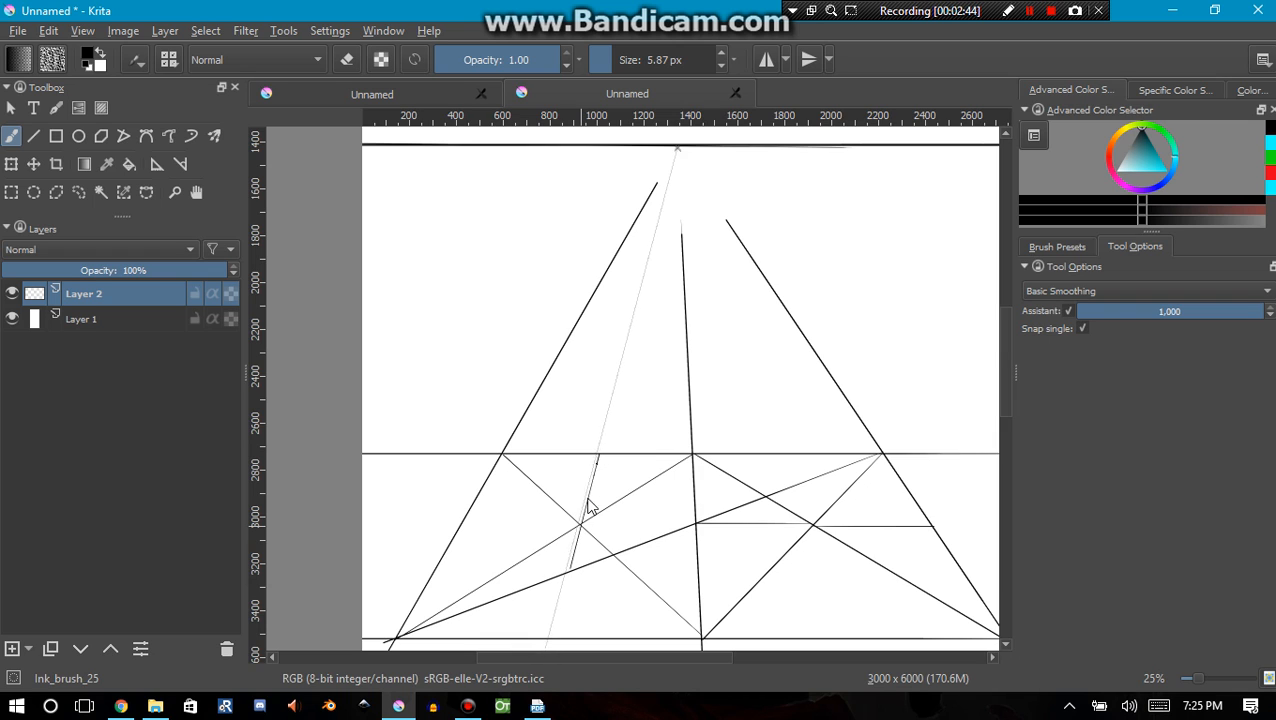
{"action": "left_click", "coordinate": [34, 136]}
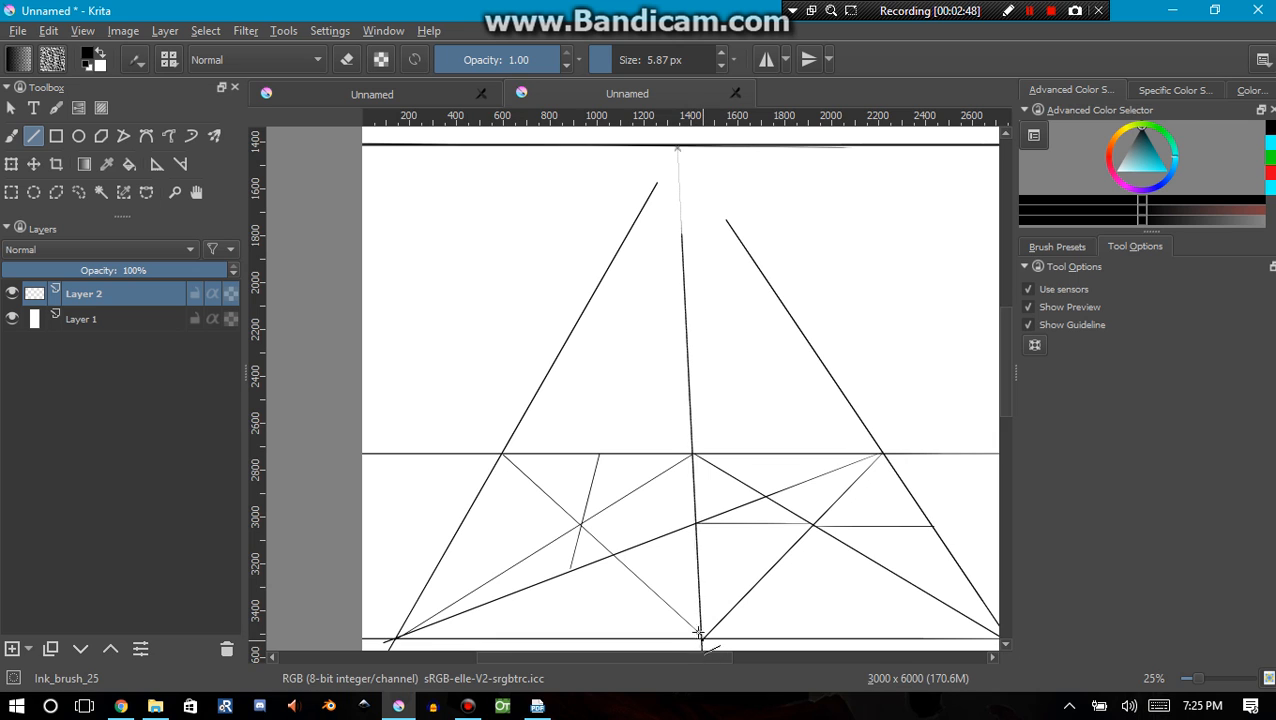
{"action": "left_click_drag", "start_coordinate": [698, 632], "coordinate": [552, 366]}
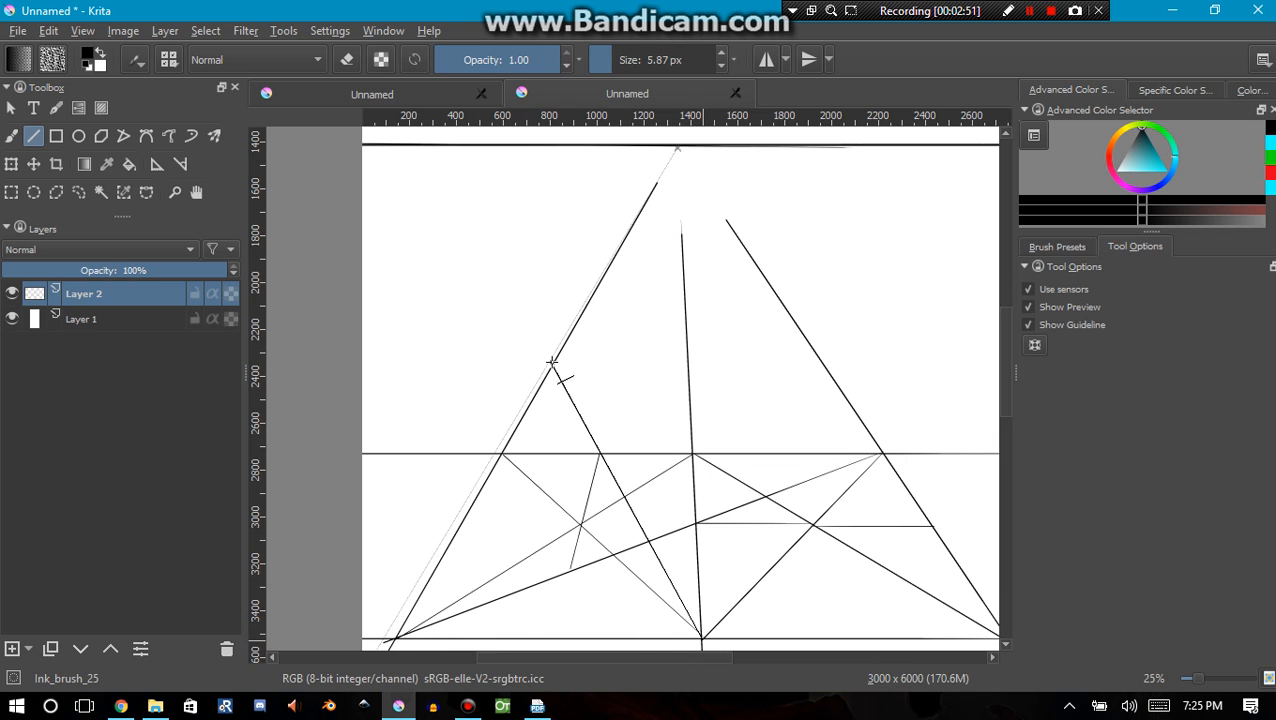
Draw a straight horizontal across the canvas at about 2350 px down, through the construction line's upper end on the left converging line
{"action": "scroll", "coordinate": [620, 396], "scroll_direction": "down", "scroll_amount": 1}
{"action": "left_click_drag", "start_coordinate": [623, 441], "coordinate": [615, 522]}
{"action": "scroll", "coordinate": [575, 467], "scroll_direction": "up", "scroll_amount": 1}
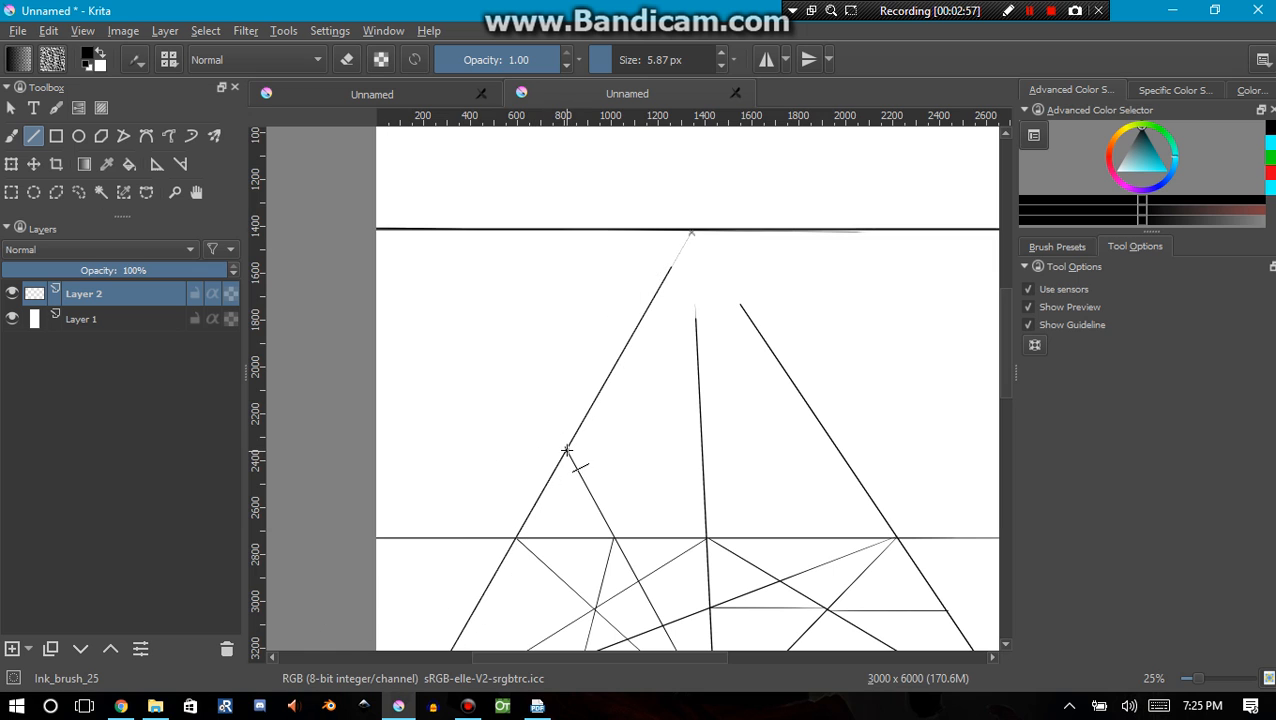
{"action": "left_click_drag", "start_coordinate": [567, 449], "coordinate": [509, 449]}
{"action": "left_click_drag", "start_coordinate": [395, 451], "coordinate": [673, 451]}
{"action": "left_click_drag", "start_coordinate": [833, 470], "coordinate": [852, 453]}
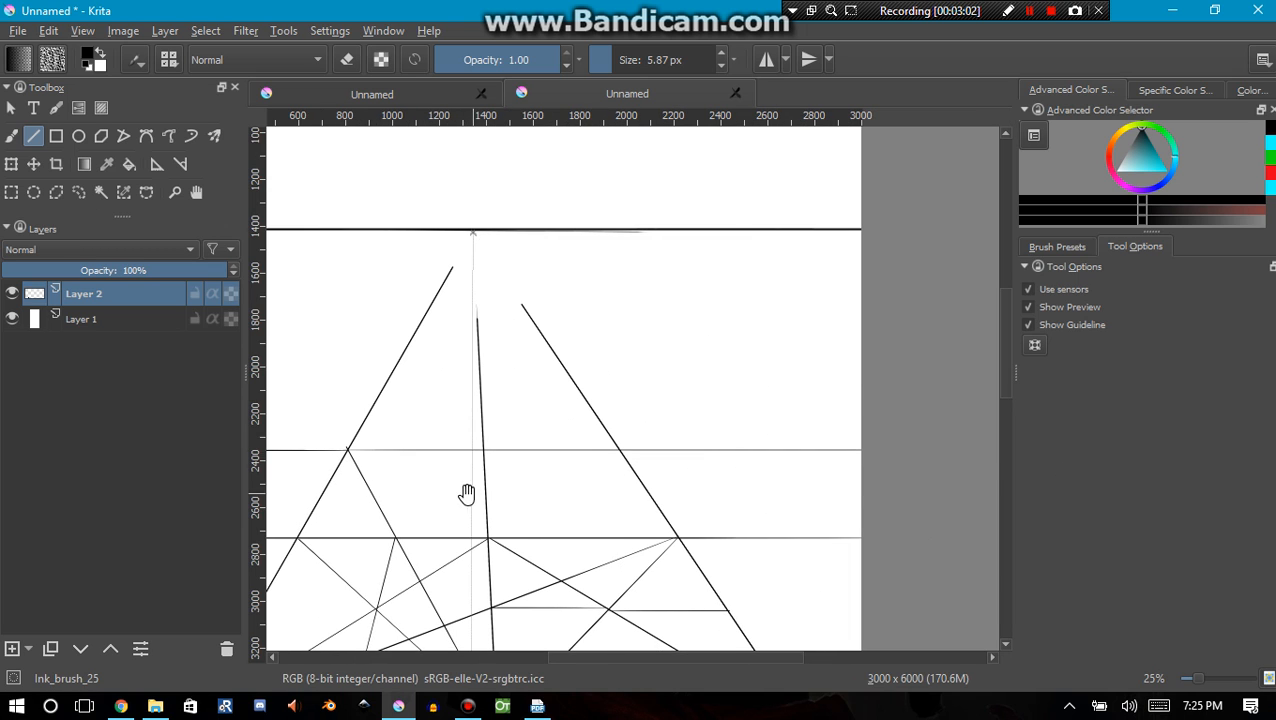
Switch off brush snapping to assistants and erase the slanted construction line's portion between the second and third horizontals from the front
{"action": "left_click_drag", "start_coordinate": [468, 493], "coordinate": [695, 434]}
{"action": "scroll", "coordinate": [607, 447], "scroll_direction": "up", "scroll_amount": 1}
{"action": "key", "text": "e"}
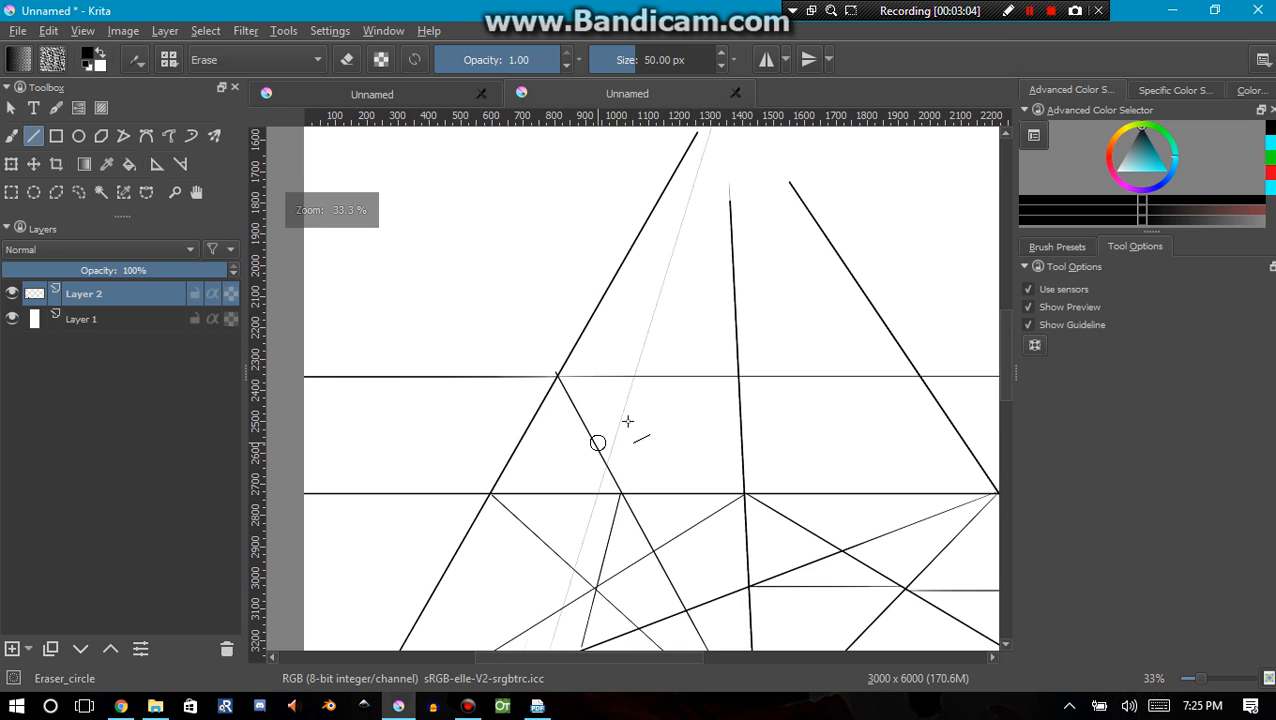
{"action": "left_click", "coordinate": [590, 431]}
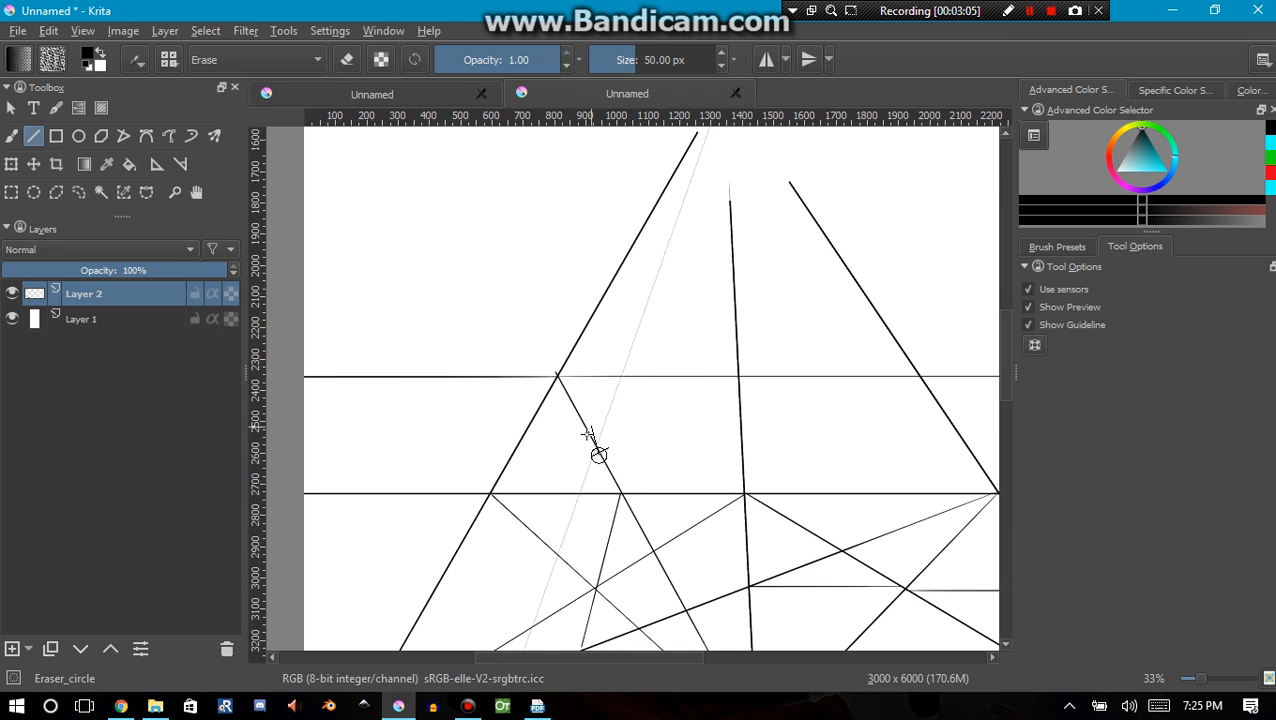
{"action": "left_click", "coordinate": [12, 137]}
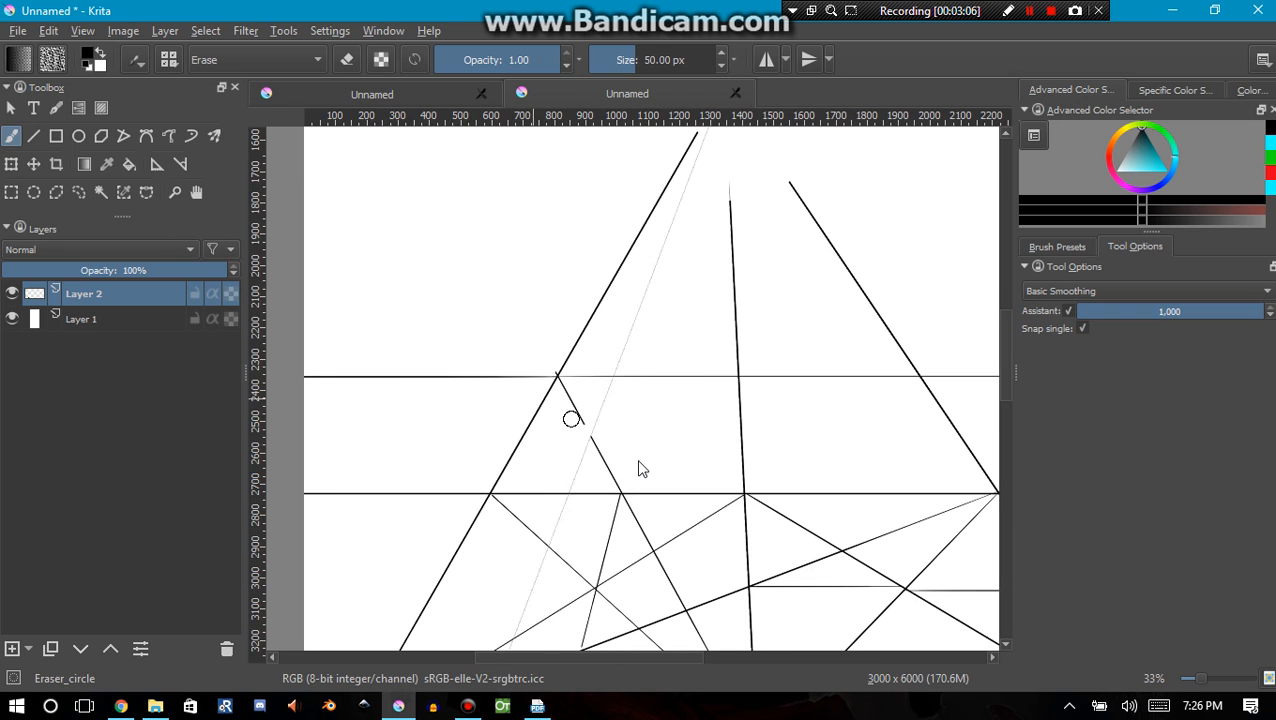
{"action": "left_click", "coordinate": [1079, 311]}
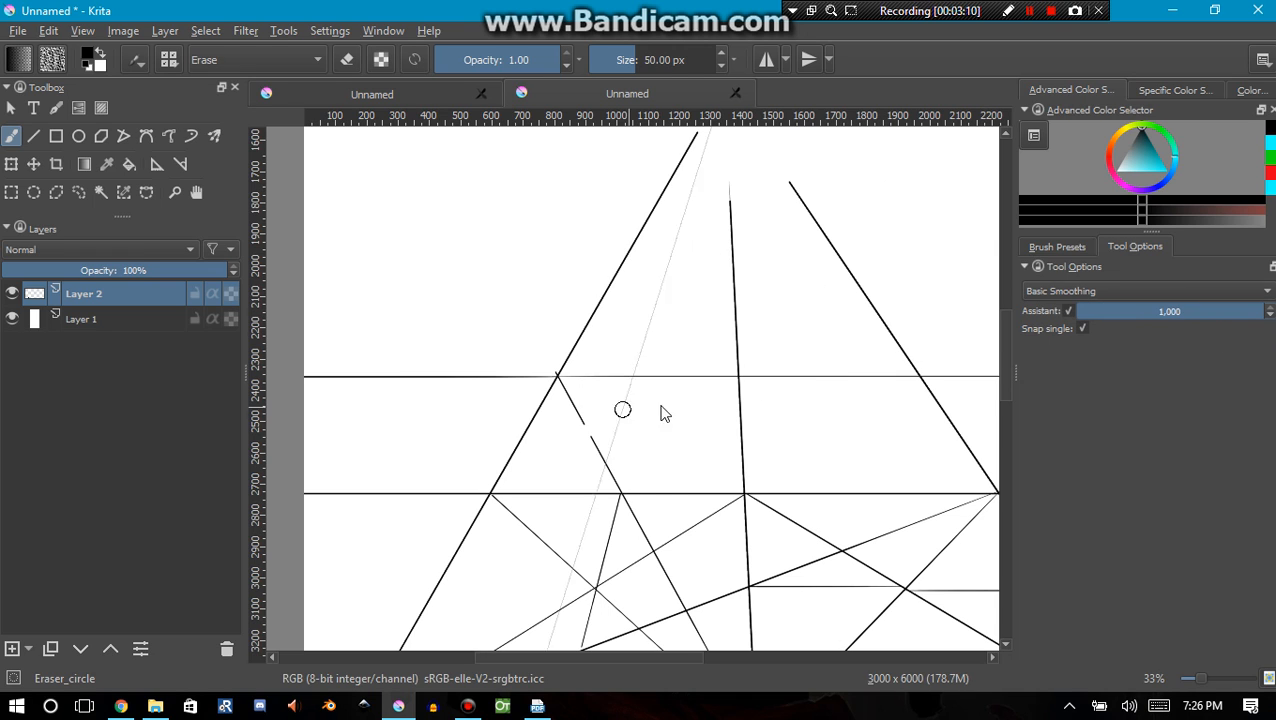
{"action": "left_click", "coordinate": [1085, 291]}
{"action": "left_click", "coordinate": [1066, 292]}
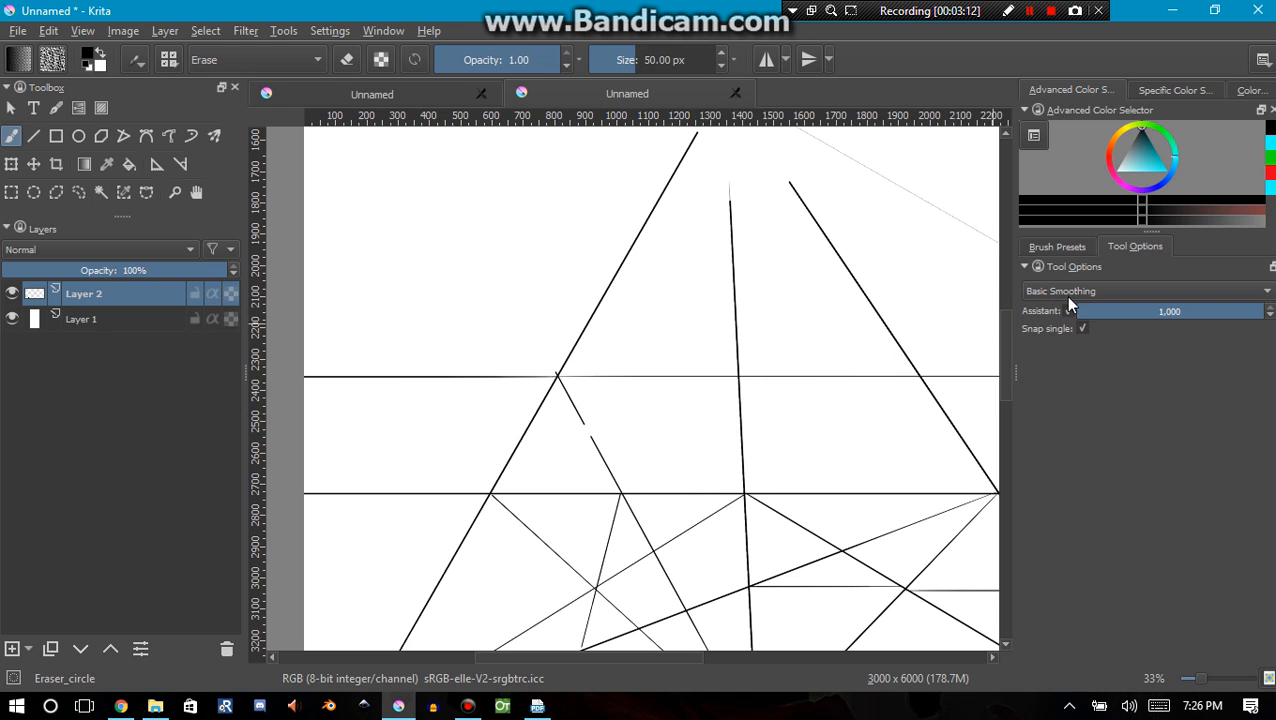
{"action": "left_click", "coordinate": [1072, 311]}
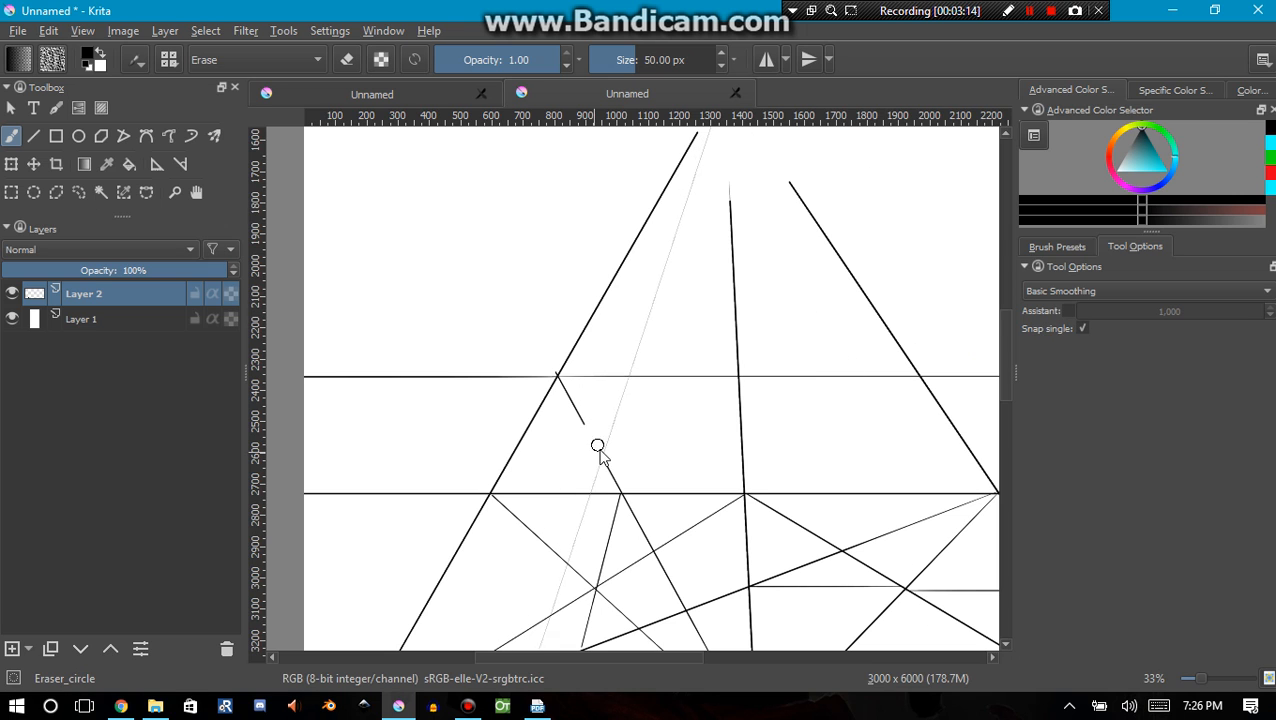
{"action": "left_click_drag", "start_coordinate": [581, 418], "coordinate": [561, 387]}
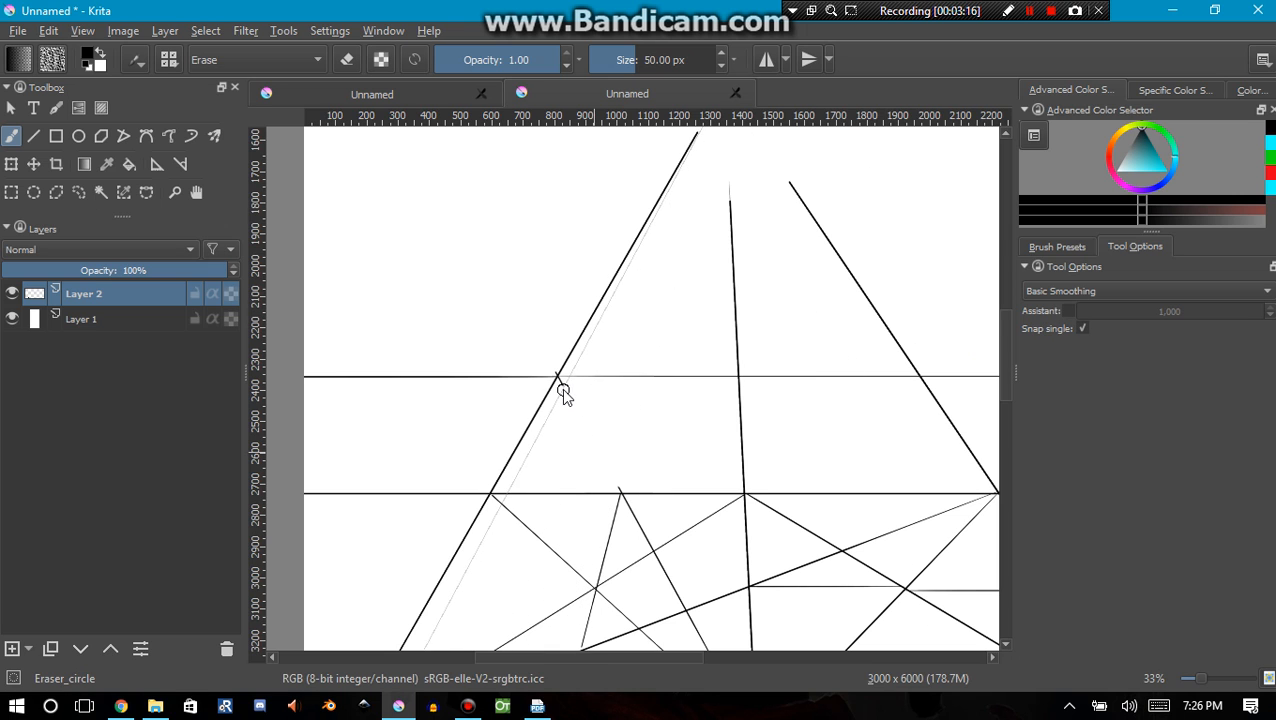
{"action": "scroll", "coordinate": [570, 398], "scroll_direction": "down", "scroll_amount": 1}
{"action": "key", "text": "space"}
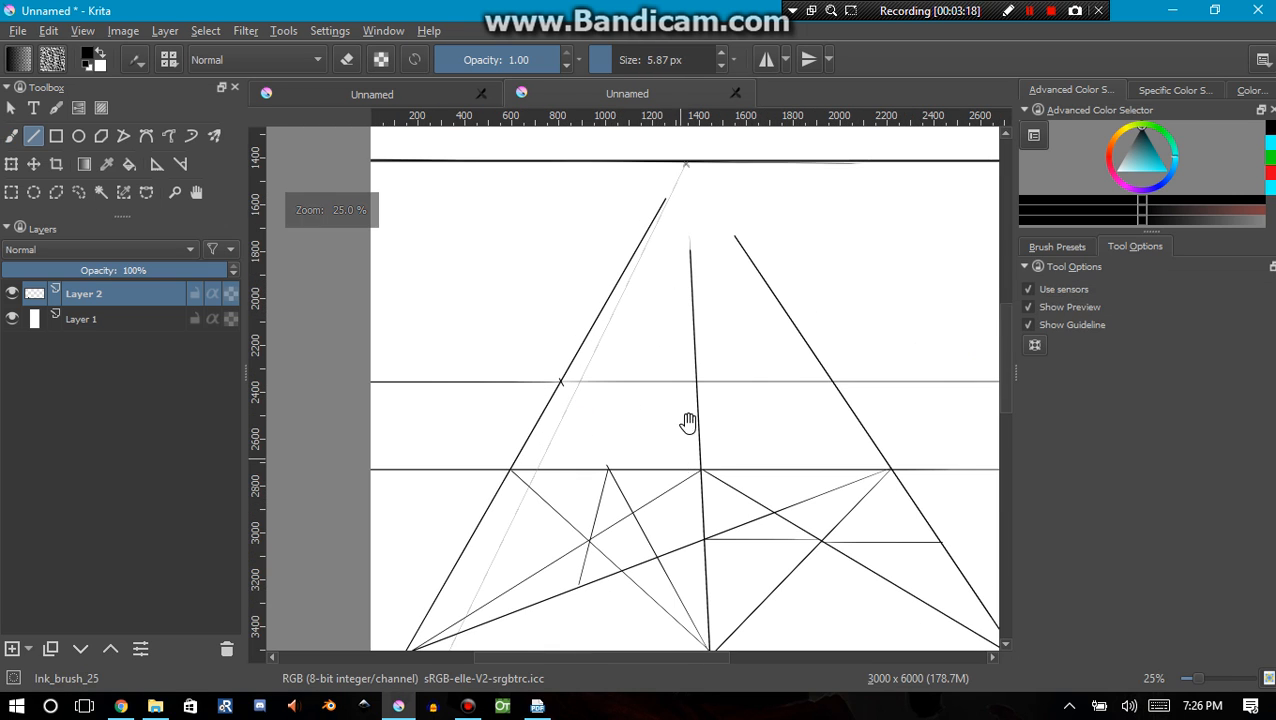
{"action": "left_click_drag", "start_coordinate": [675, 448], "coordinate": [429, 435]}
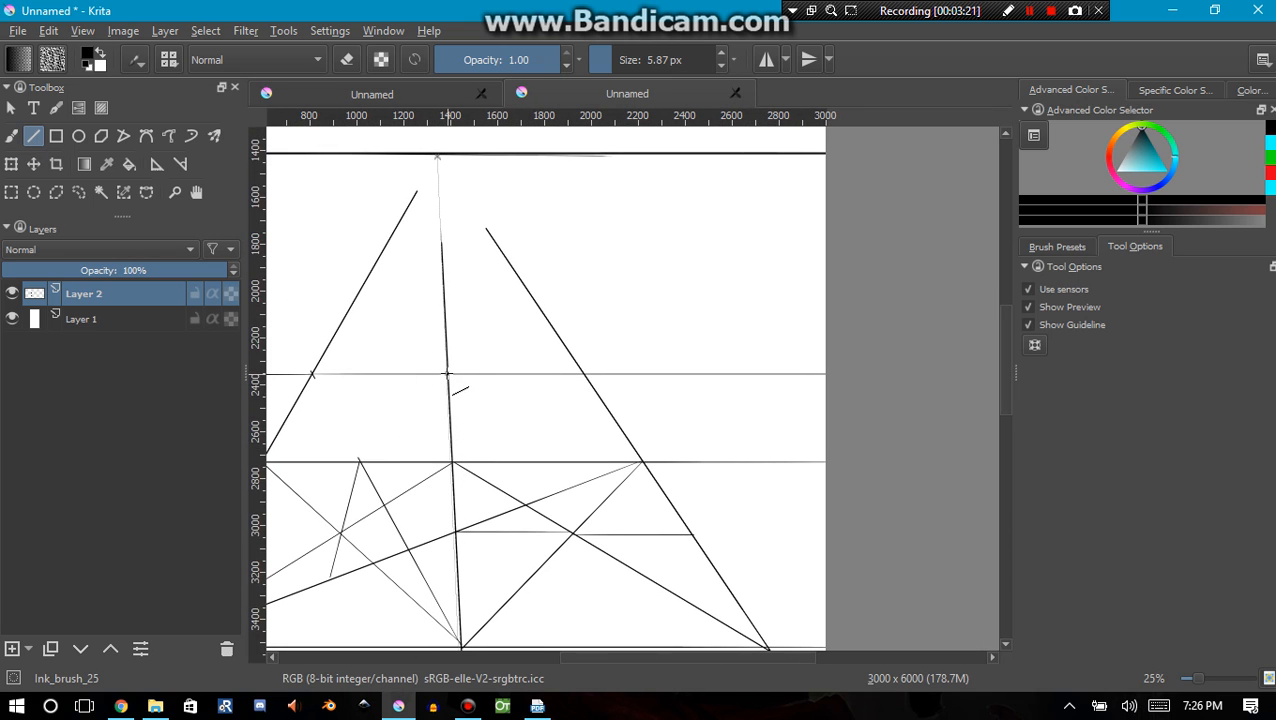
{"action": "left_click_drag", "start_coordinate": [447, 374], "coordinate": [643, 461]}
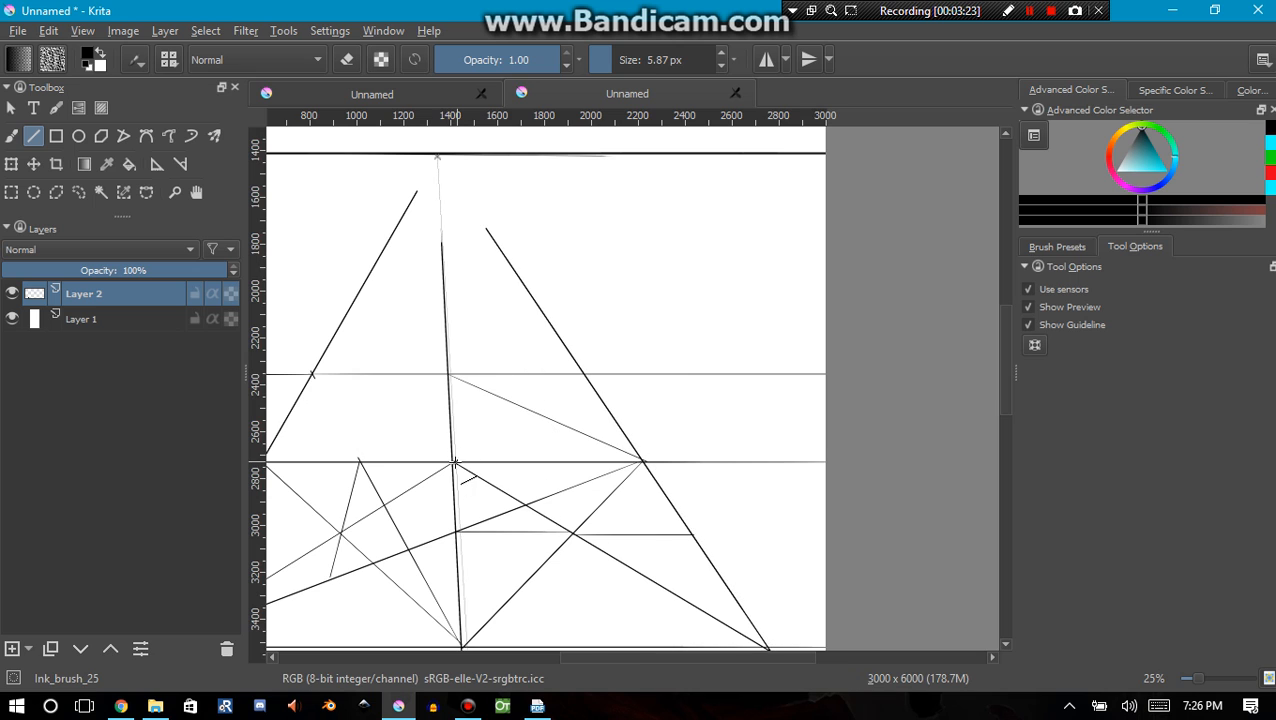
{"action": "left_click_drag", "start_coordinate": [453, 462], "coordinate": [584, 374]}
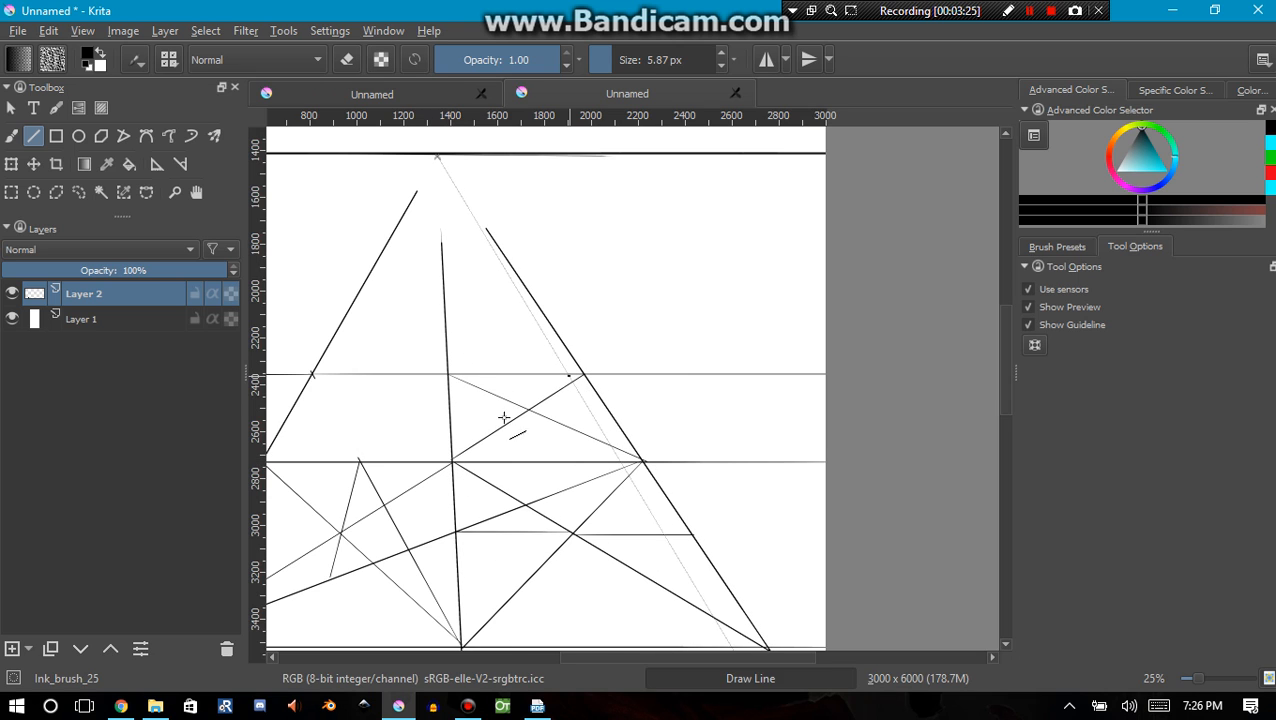
{"action": "left_click_drag", "start_coordinate": [530, 409], "coordinate": [607, 409]}
{"action": "left_click_drag", "start_coordinate": [449, 374], "coordinate": [810, 453]}
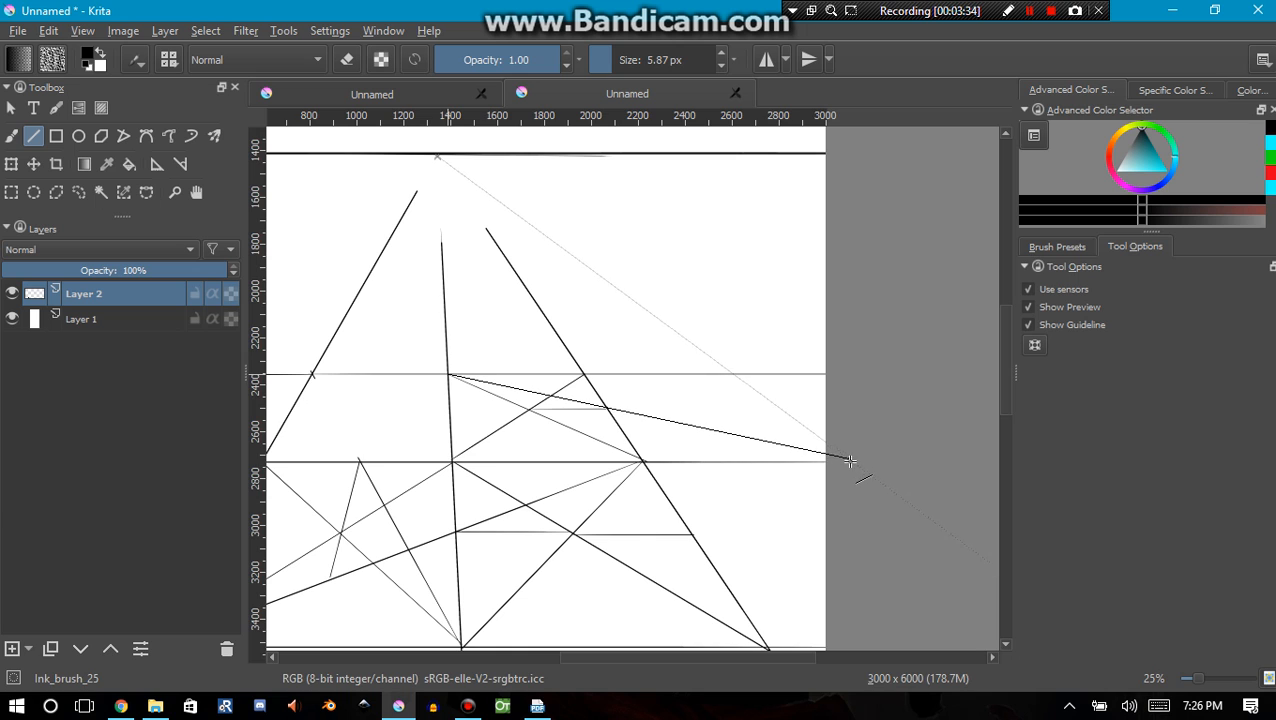
{"action": "left_click_drag", "start_coordinate": [851, 461], "coordinate": [849, 464]}
{"action": "key", "text": "ctrl+z"}
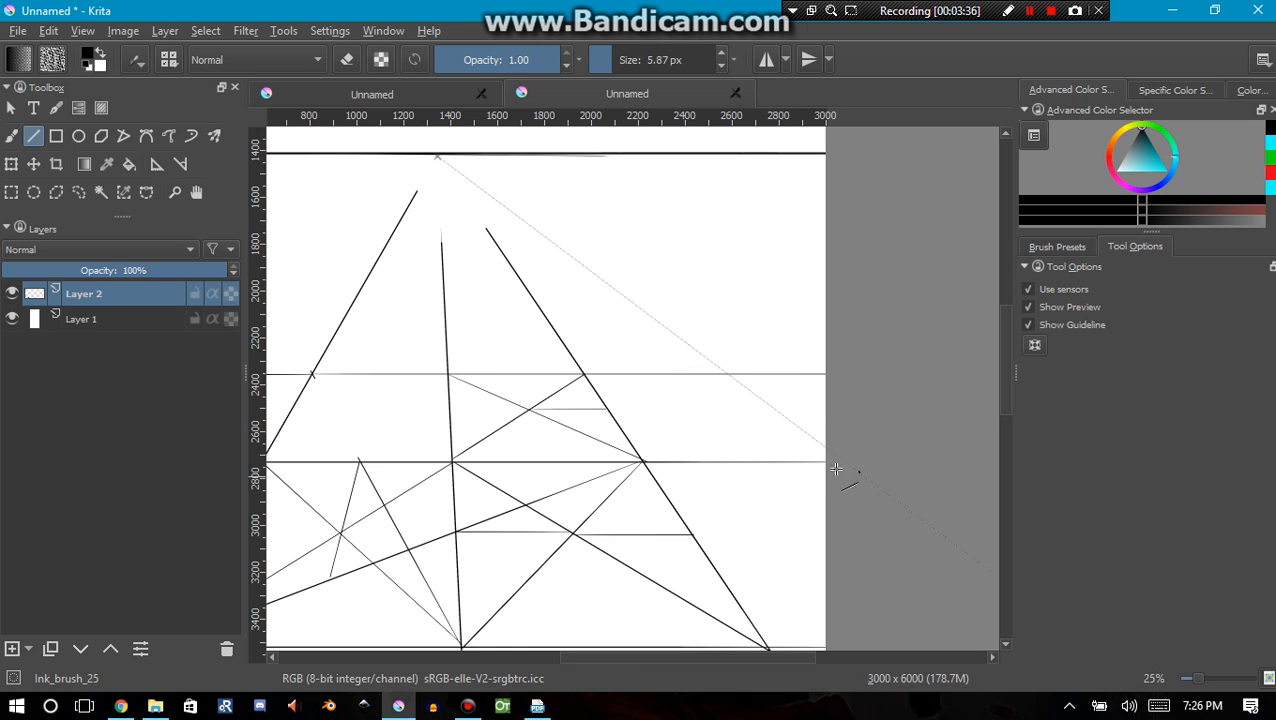
{"action": "key", "text": "ctrl+z"}
{"action": "key", "text": "ctrl+z"}
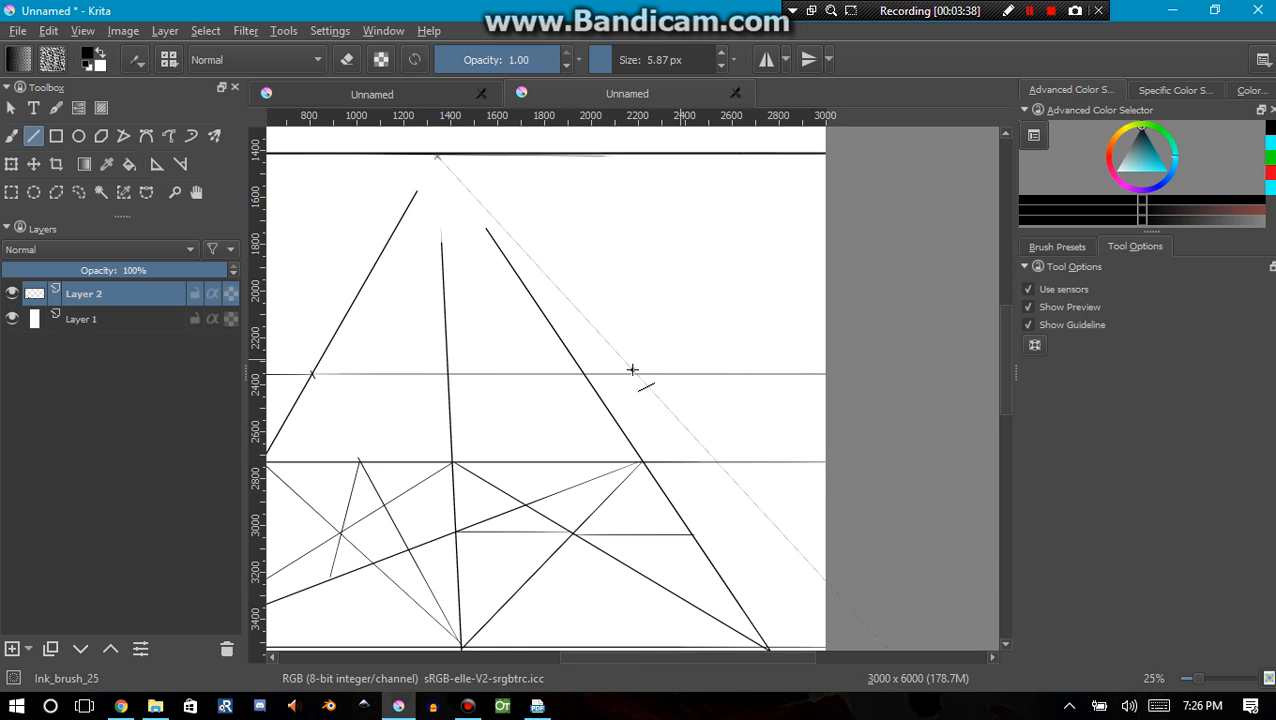
Draw both corner-to-corner diagonals of the second-row tile between the middle and right converging lines
{"action": "mouse_move", "coordinate": [486, 430]}
{"action": "left_mouse_down"}
{"action": "mouse_move", "coordinate": [627, 416]}
{"action": "mouse_move", "coordinate": [658, 453]}
{"action": "mouse_move", "coordinate": [535, 467]}
{"action": "mouse_move", "coordinate": [585, 453]}
{"action": "mouse_move", "coordinate": [549, 457]}
{"action": "left_mouse_up"}
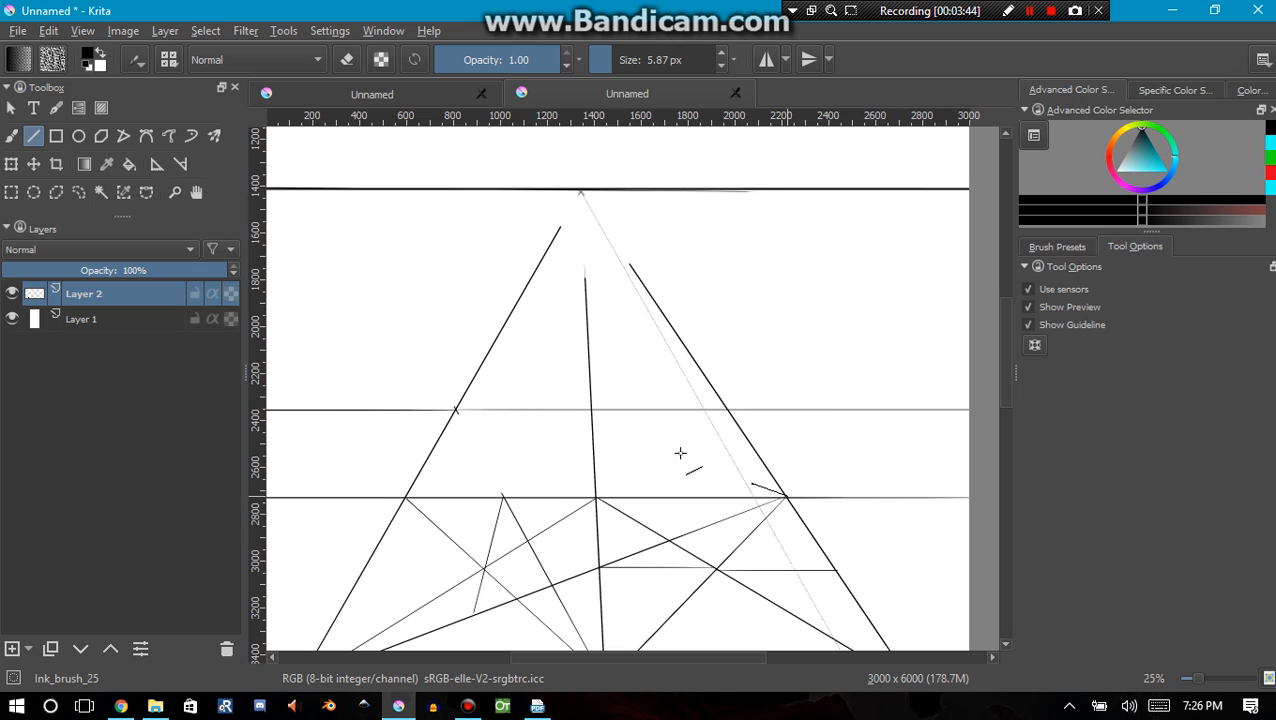
{"action": "left_click_drag", "start_coordinate": [680, 453], "coordinate": [728, 412]}
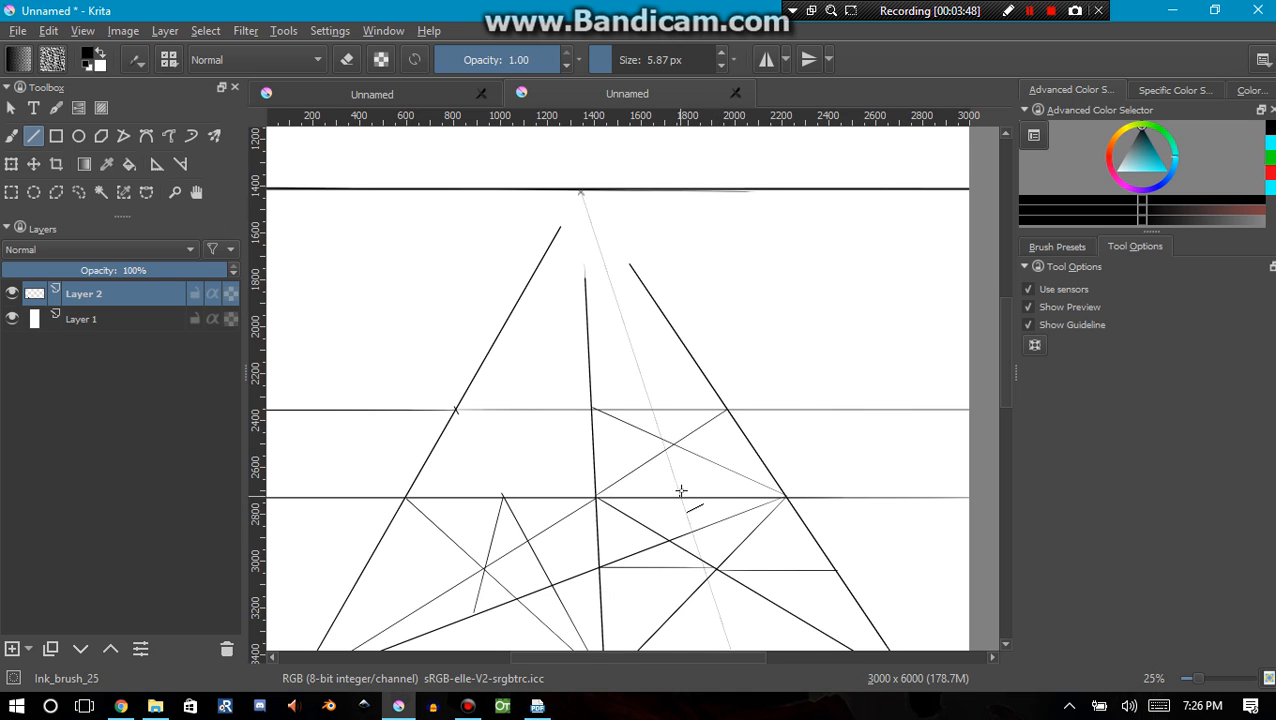
Brush a snapped stroke through the second-row diagonals' crossing, and draw a line from the tile's lower-right corner through its upper end to the middle converging line
{"action": "left_click", "coordinate": [12, 140]}
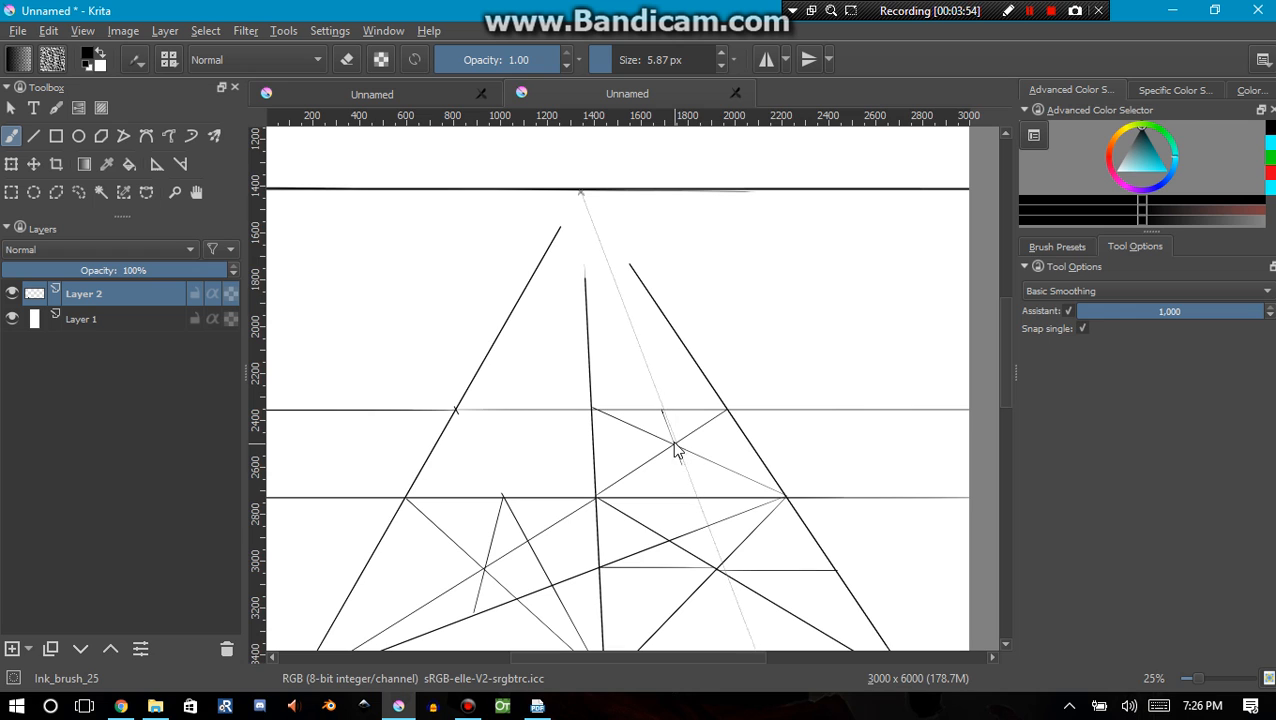
{"action": "left_click", "coordinate": [36, 138]}
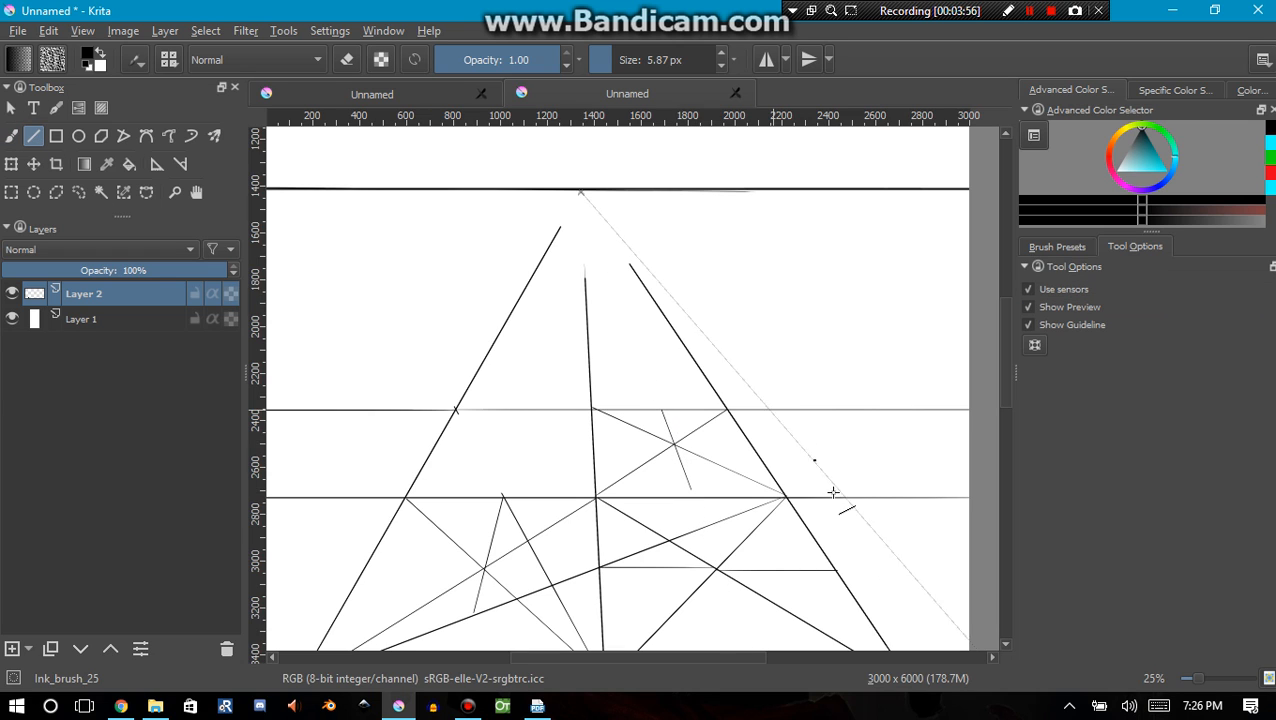
{"action": "left_click_drag", "start_coordinate": [777, 489], "coordinate": [590, 355]}
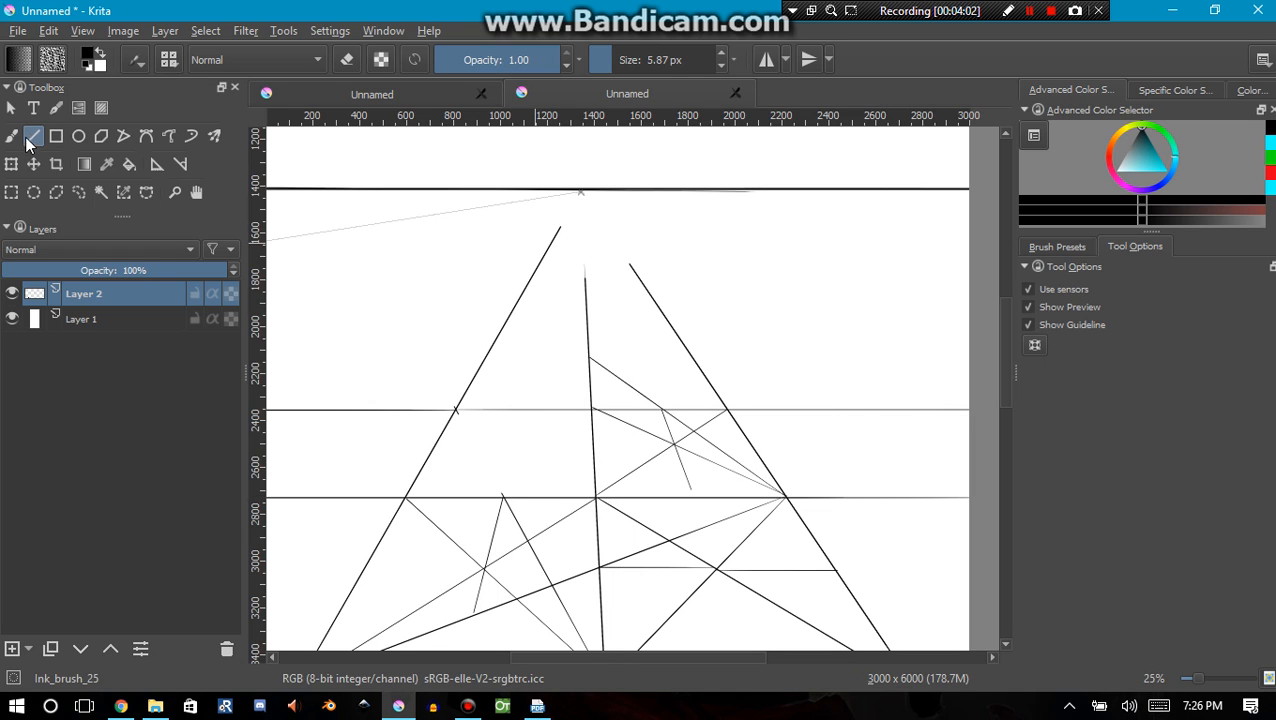
Draw a horizontal across the full canvas at about 2120 px down, through the new construction line's end on the middle converging line
{"action": "left_click", "coordinate": [11, 136]}
{"action": "left_click", "coordinate": [34, 136]}
{"action": "mouse_move", "coordinate": [581, 192]}
{"action": "left_mouse_down"}
{"action": "mouse_move", "coordinate": [590, 363]}
{"action": "mouse_move", "coordinate": [242, 339]}
{"action": "mouse_move", "coordinate": [339, 354]}
{"action": "left_mouse_up"}
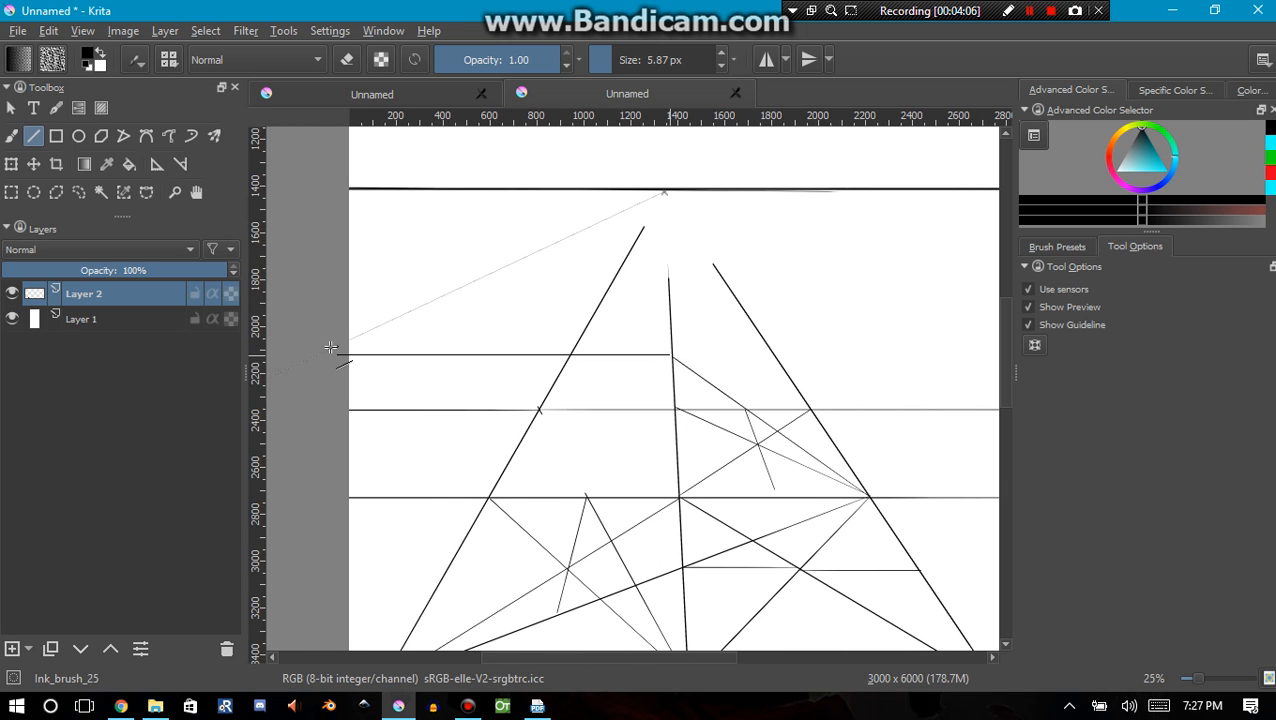
{"action": "left_click", "coordinate": [371, 343]}
{"action": "left_click_drag", "start_coordinate": [669, 357], "coordinate": [866, 352]}
{"action": "left_click_drag", "start_coordinate": [540, 443], "coordinate": [707, 358]}
Draw both corner-to-corner diagonals of the third-row tile between the left and middle converging lines
{"action": "scroll", "coordinate": [569, 518], "scroll_direction": "down", "scroll_amount": 1}
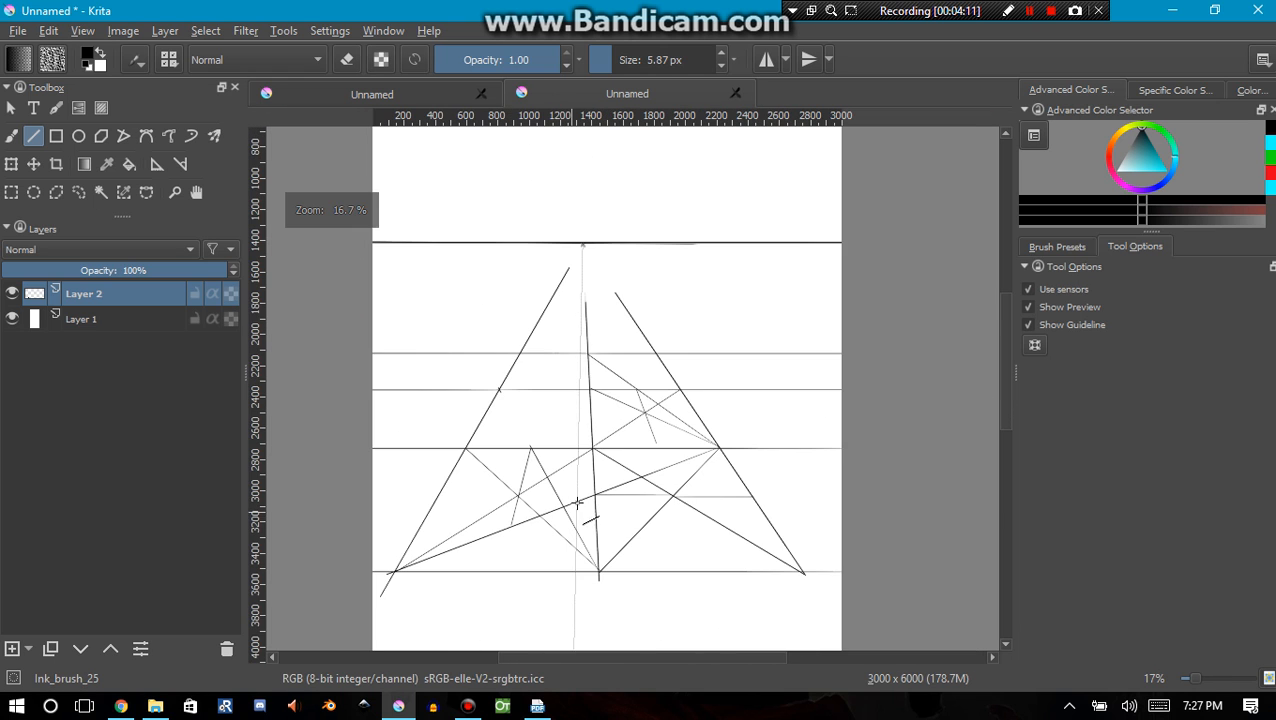
{"action": "left_click_drag", "start_coordinate": [570, 471], "coordinate": [552, 543]}
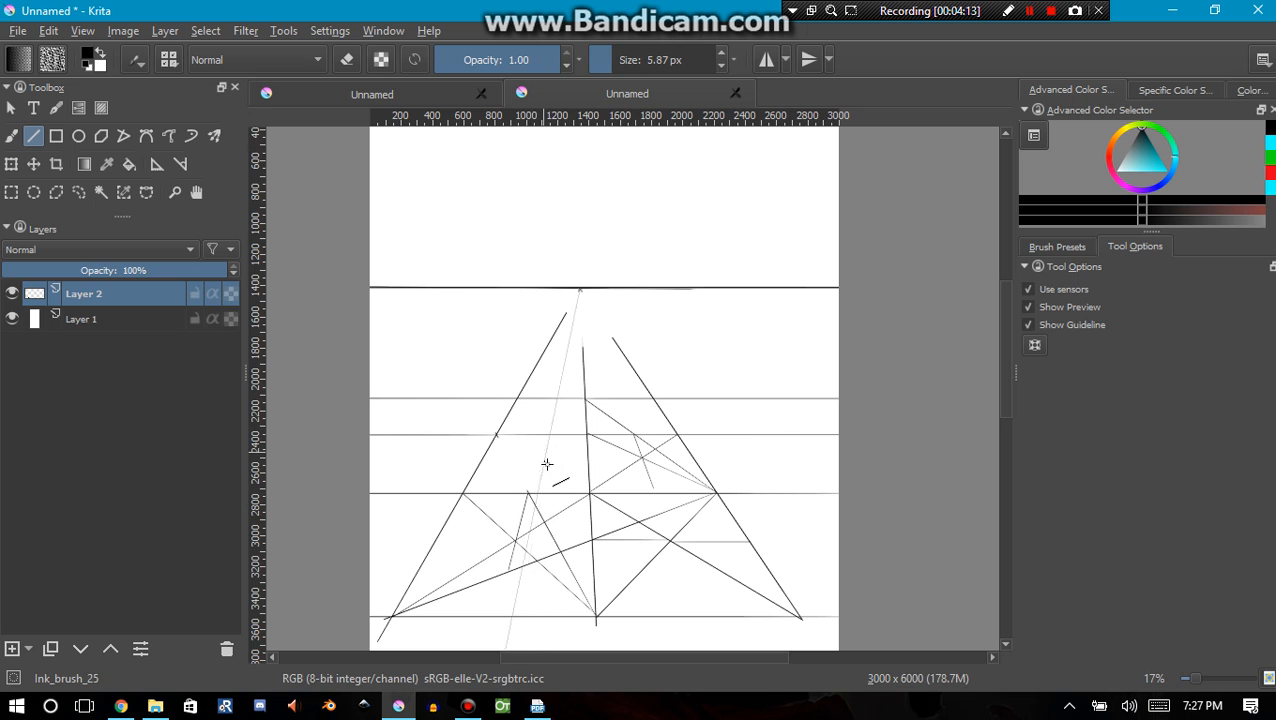
{"action": "scroll", "coordinate": [645, 409], "scroll_direction": "up", "scroll_amount": 1}
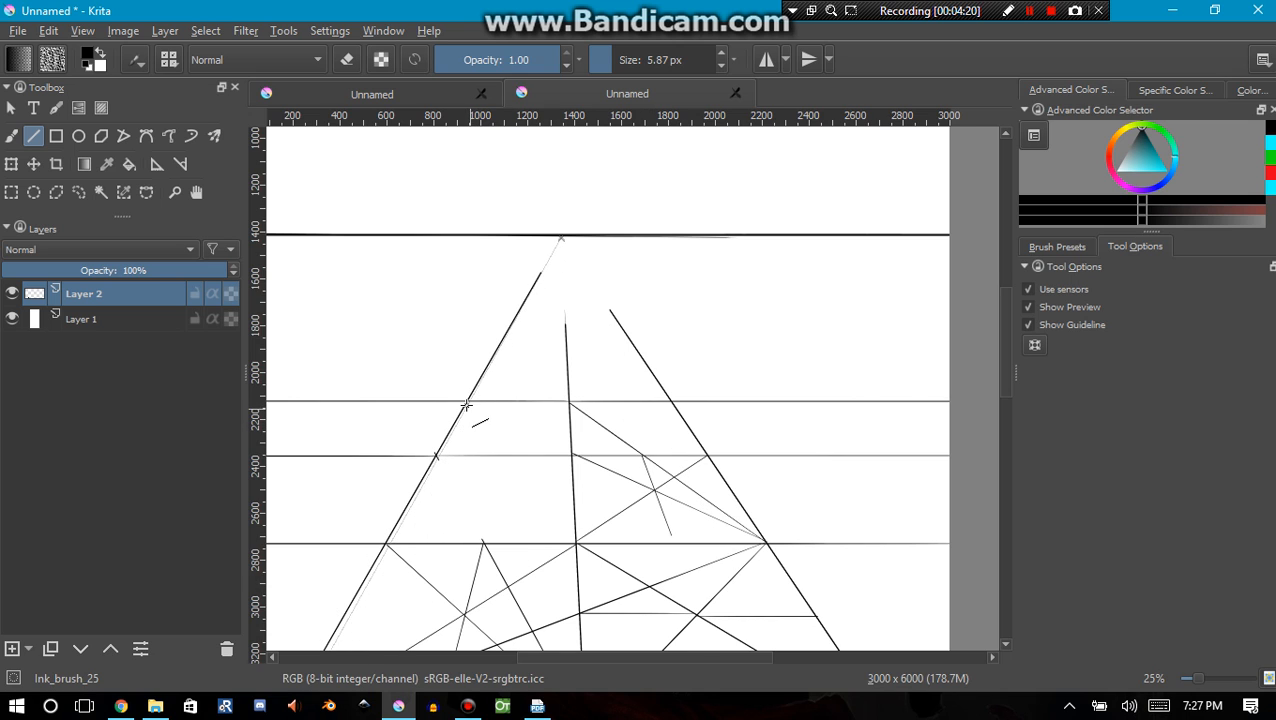
{"action": "left_click_drag", "start_coordinate": [467, 401], "coordinate": [574, 458]}
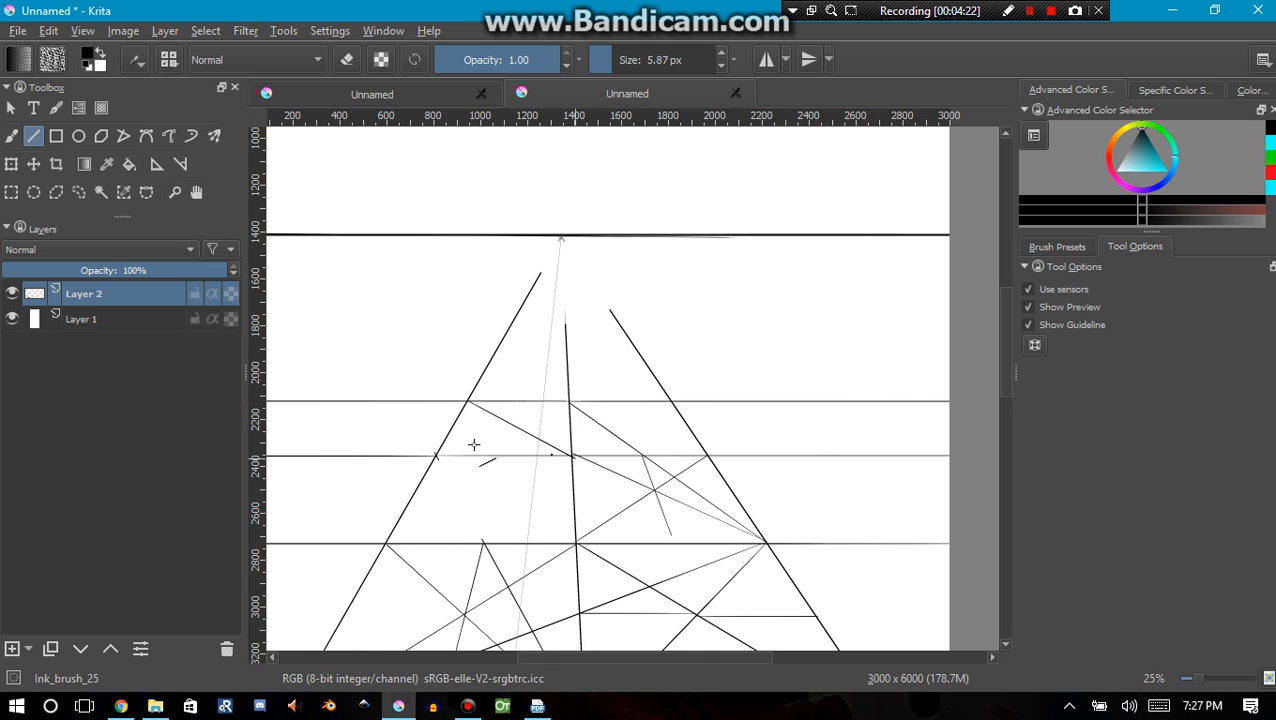
{"action": "left_click_drag", "start_coordinate": [526, 411], "coordinate": [566, 404]}
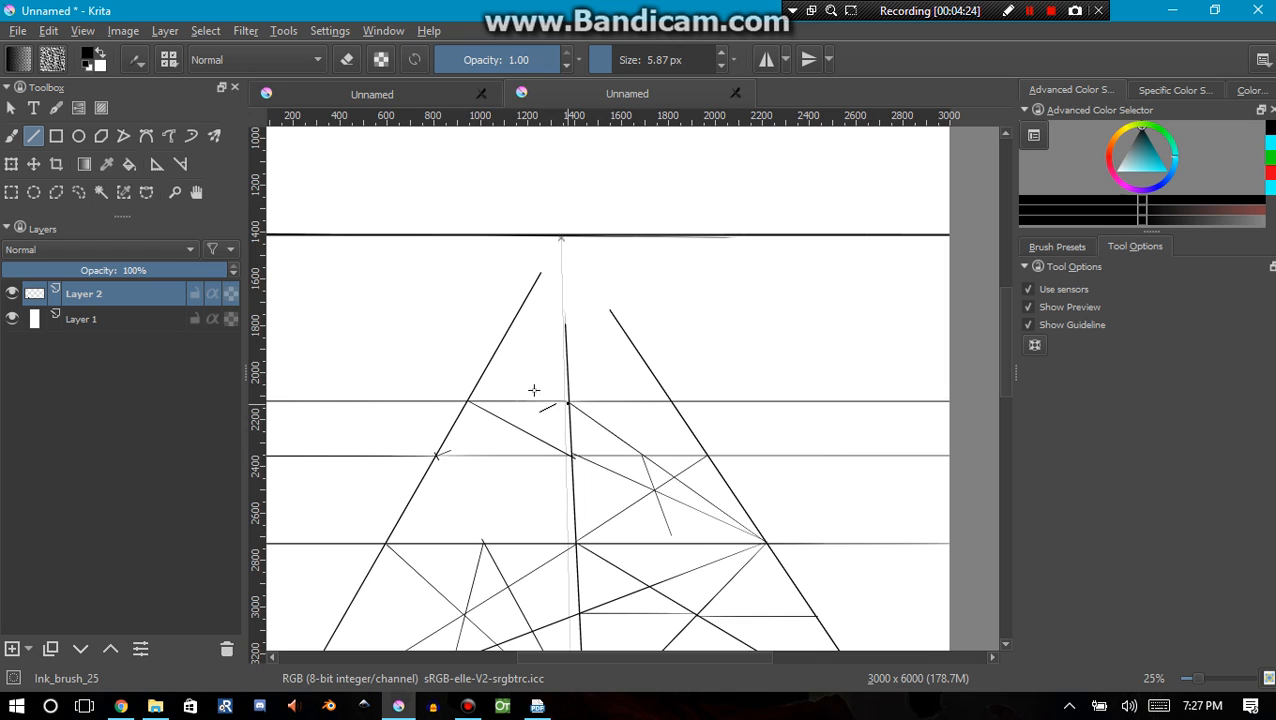
Brush a snapped stroke through the third-row diagonals' crossing, and draw a line from the tile's lower-right corner through its upper end to the left converging line
{"action": "left_click", "coordinate": [11, 136]}
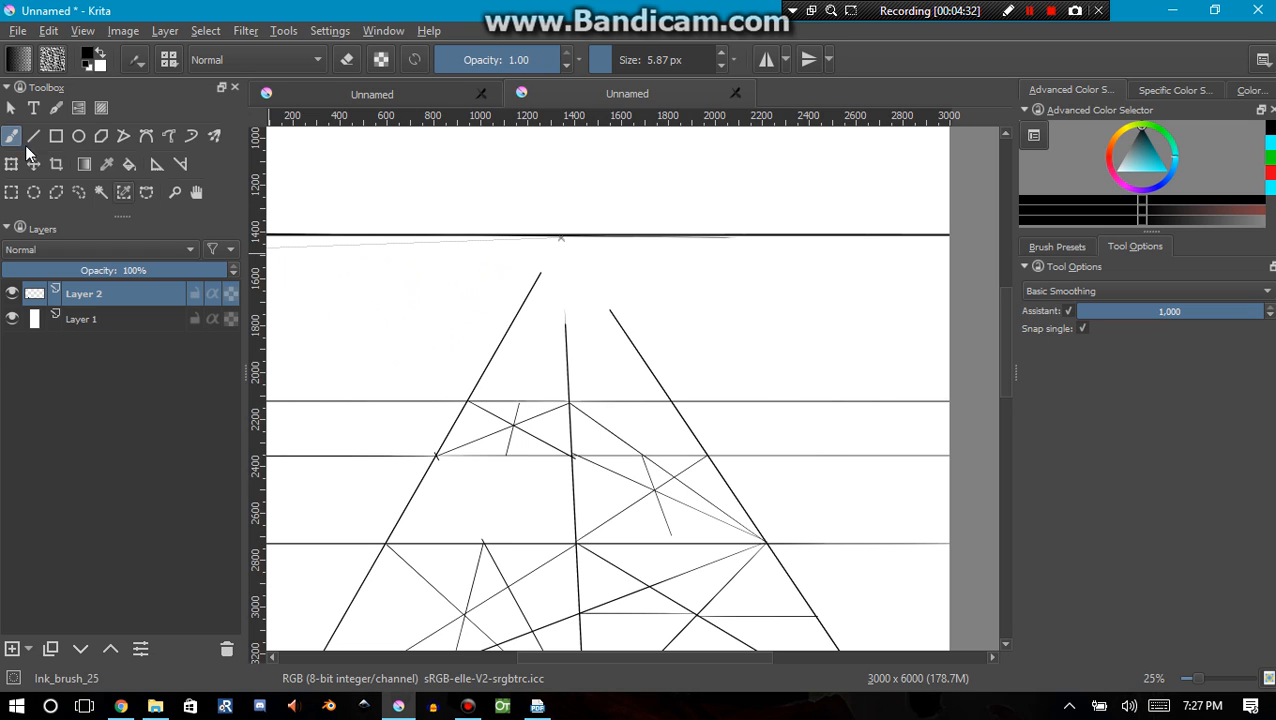
{"action": "left_click", "coordinate": [33, 136]}
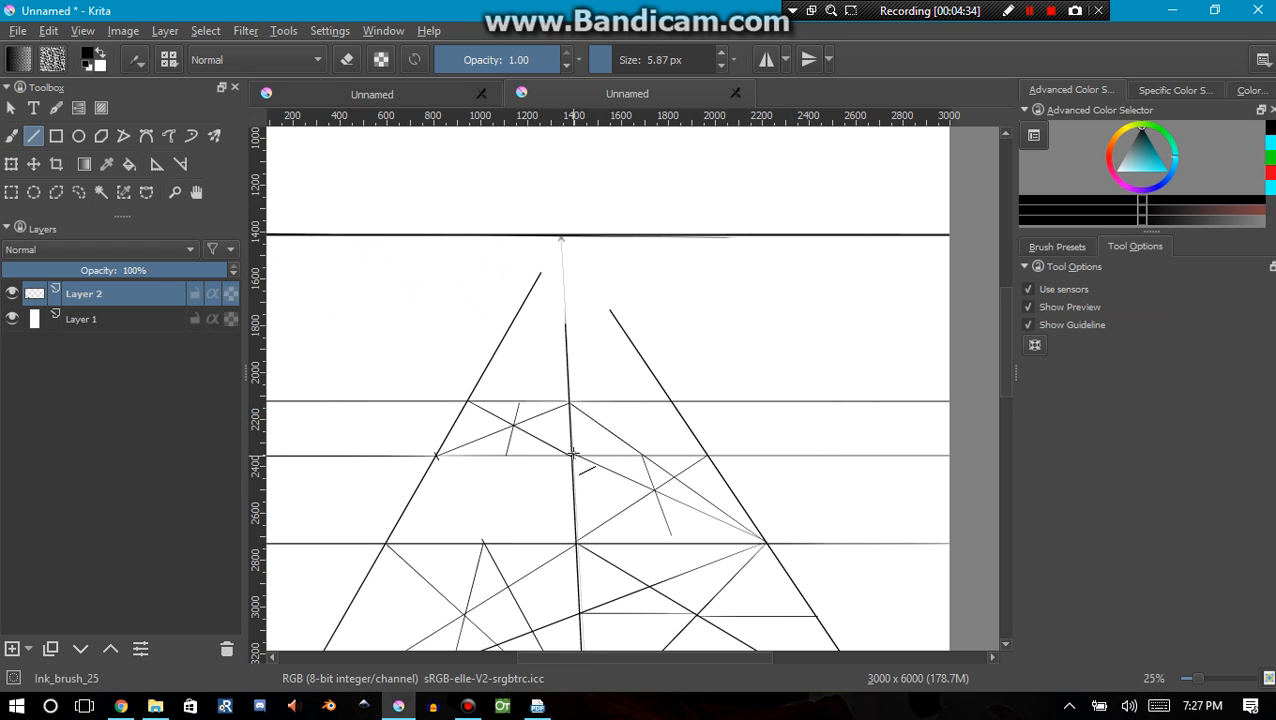
Draw a horizontal across the full canvas at about 1980 px down, through the construction line's end on the left converging line
{"action": "mouse_move", "coordinate": [507, 393]}
{"action": "left_mouse_down"}
{"action": "mouse_move", "coordinate": [489, 367]}
{"action": "mouse_move", "coordinate": [255, 355]}
{"action": "left_mouse_up"}
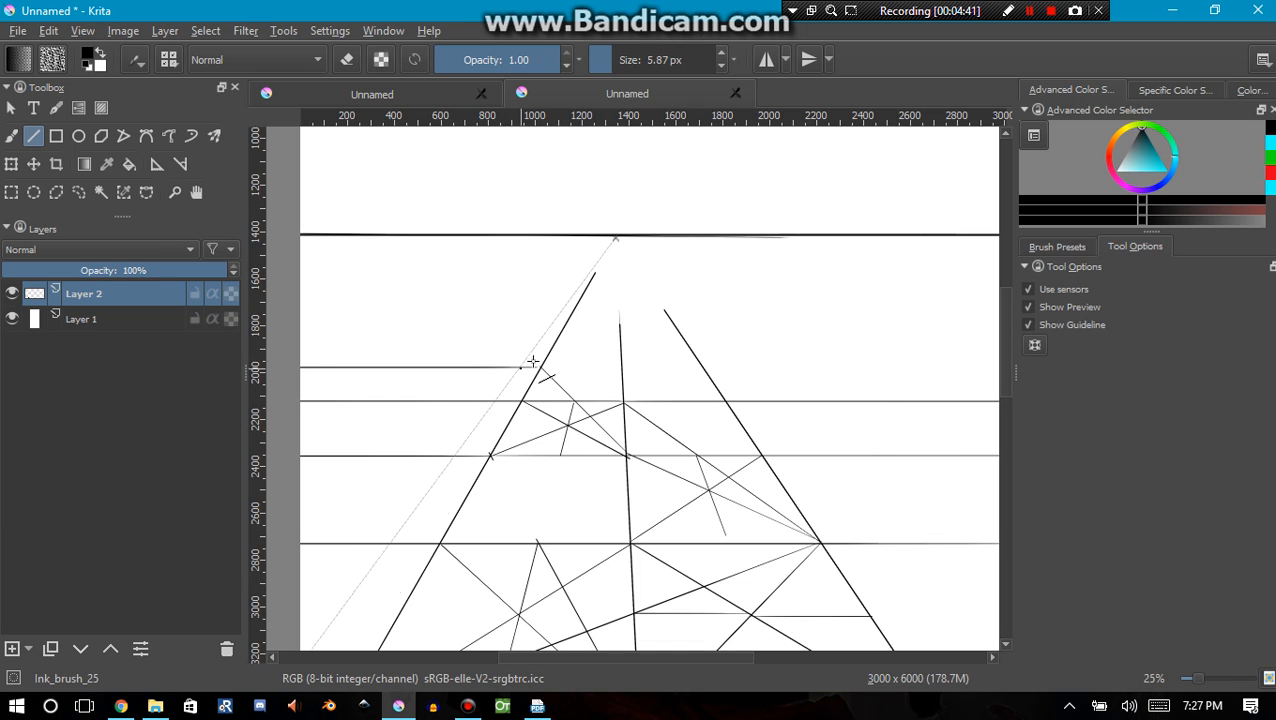
{"action": "left_click_drag", "start_coordinate": [518, 367], "coordinate": [837, 367]}
{"action": "left_click_drag", "start_coordinate": [919, 370], "coordinate": [1032, 367]}
Bisect the fourth-row left tile with diagonals and a horizontal midline, and draw a line from its upper-right corner through the left edge's midpoint to its base horizontal
{"action": "left_click_drag", "start_coordinate": [518, 409], "coordinate": [818, 273]}
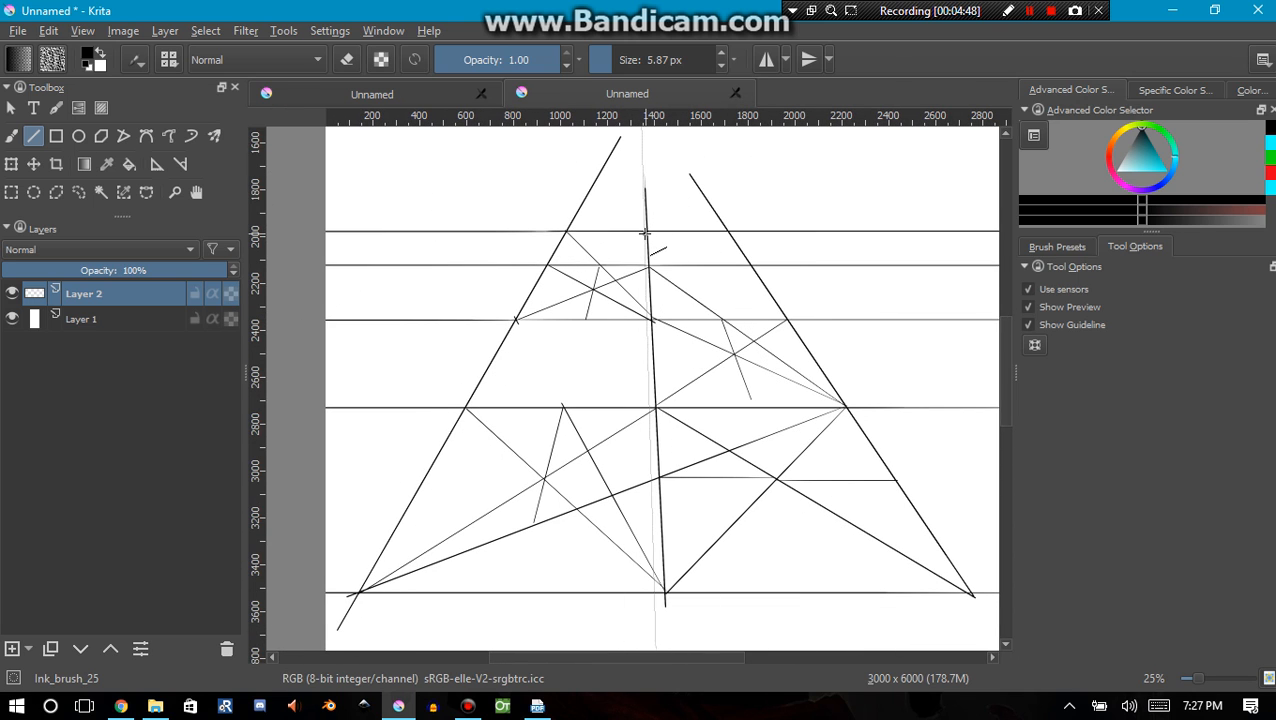
{"action": "left_click_drag", "start_coordinate": [646, 231], "coordinate": [547, 264]}
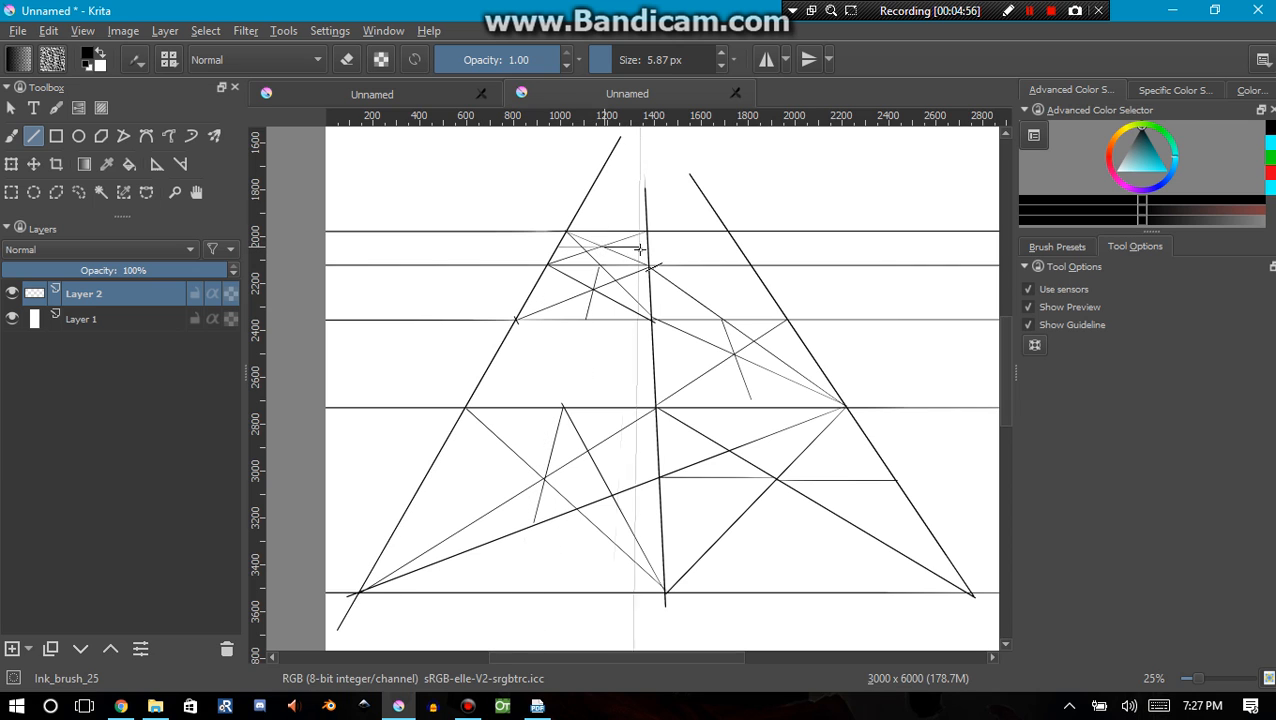
{"action": "left_click_drag", "start_coordinate": [646, 232], "coordinate": [430, 265]}
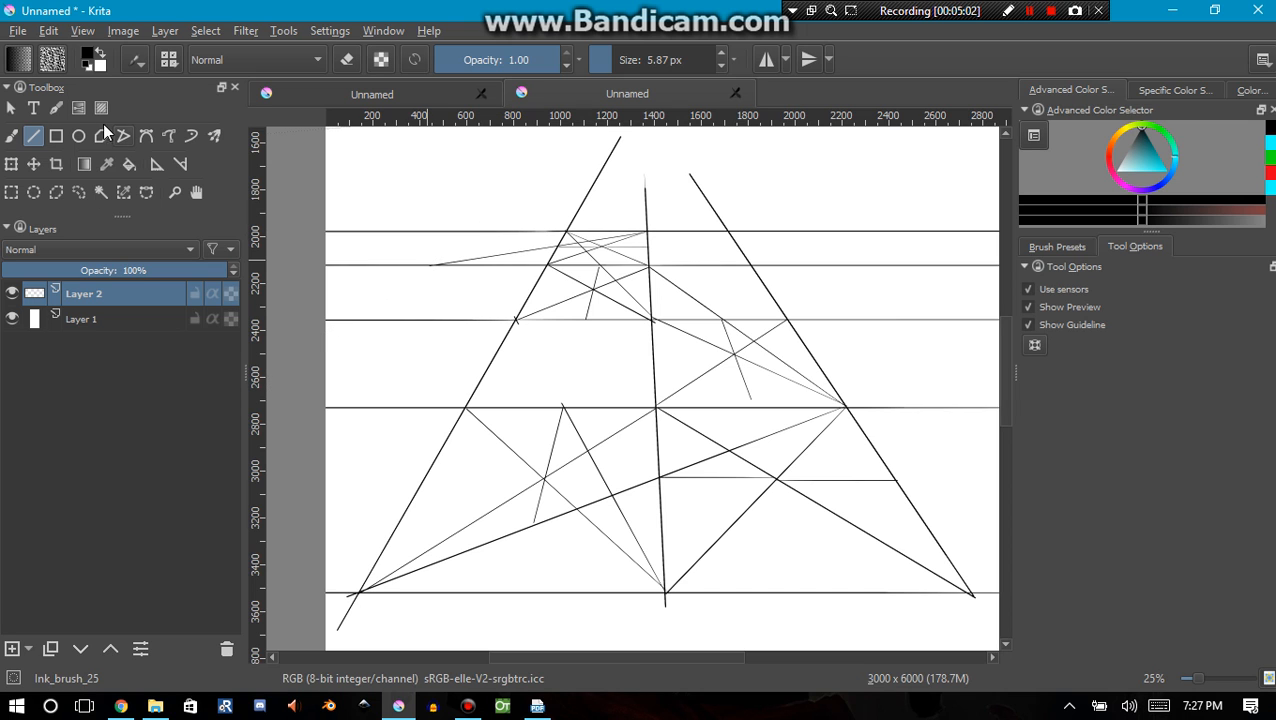
Brush a new snapped converging line toward the vanishing point, through the construction line's outer end on the fourth row's base horizontal
{"action": "left_click", "coordinate": [11, 135]}
{"action": "scroll", "coordinate": [400, 265], "scroll_direction": "down", "scroll_amount": 1}
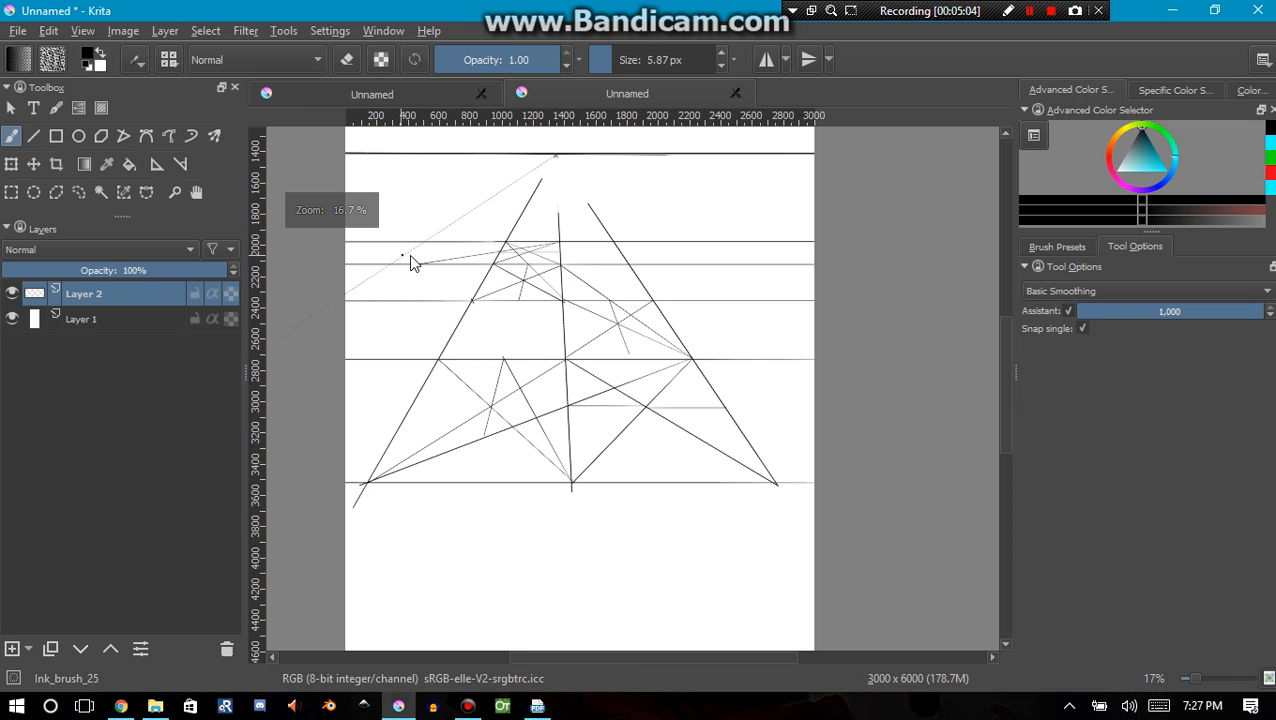
{"action": "scroll", "coordinate": [418, 275], "scroll_direction": "up", "scroll_amount": 2}
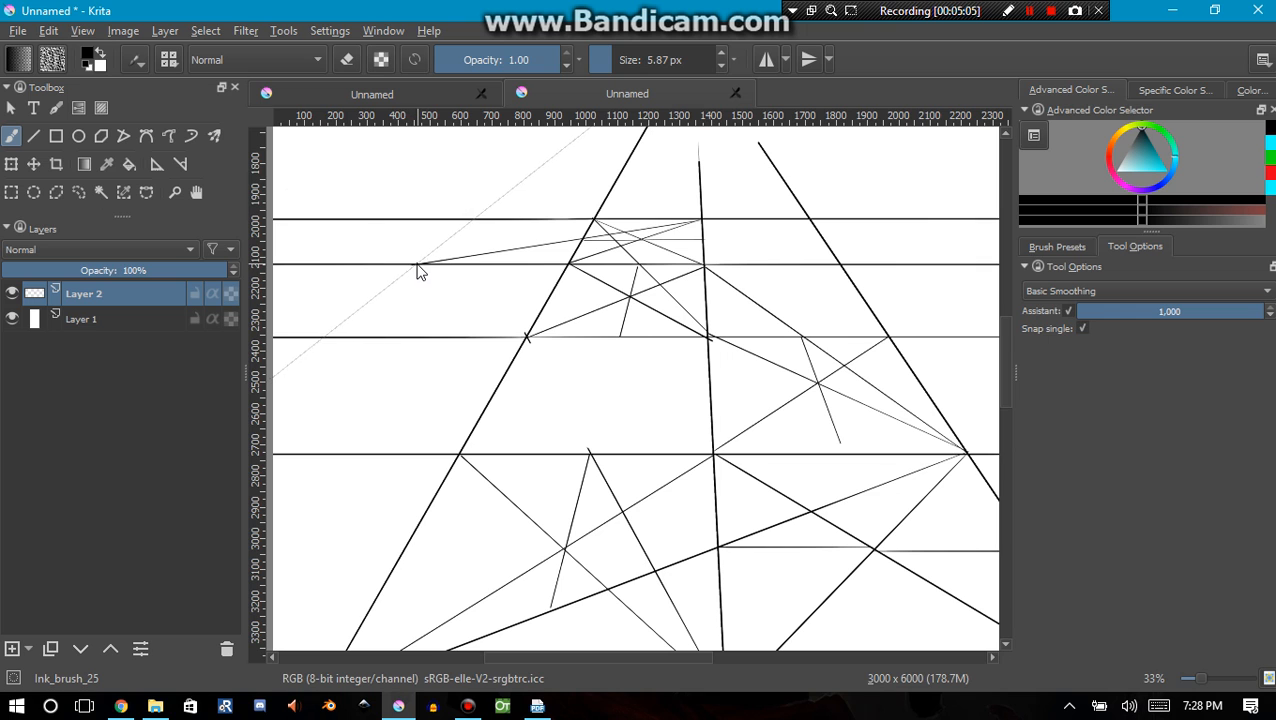
{"action": "left_click_drag", "start_coordinate": [353, 363], "coordinate": [503, 175]}
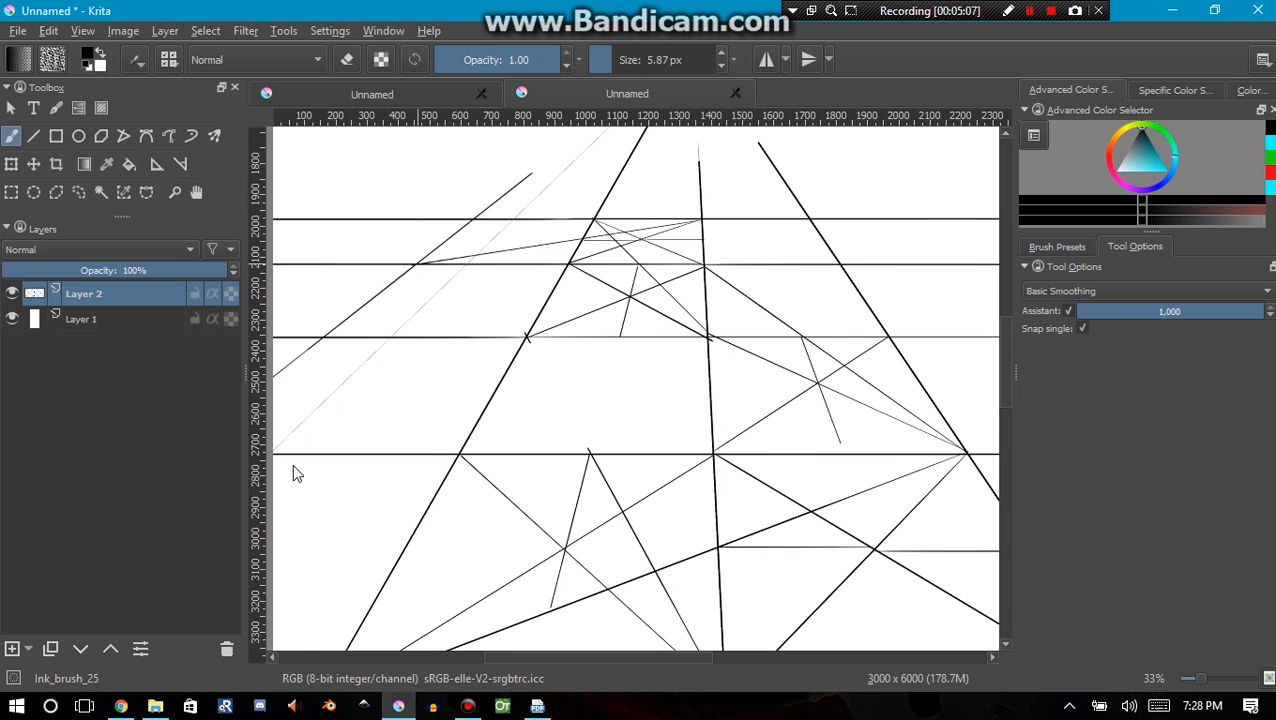
{"action": "scroll", "coordinate": [382, 413], "scroll_direction": "down", "scroll_amount": 1}
{"action": "scroll", "coordinate": [336, 478], "scroll_direction": "up", "scroll_amount": 3}
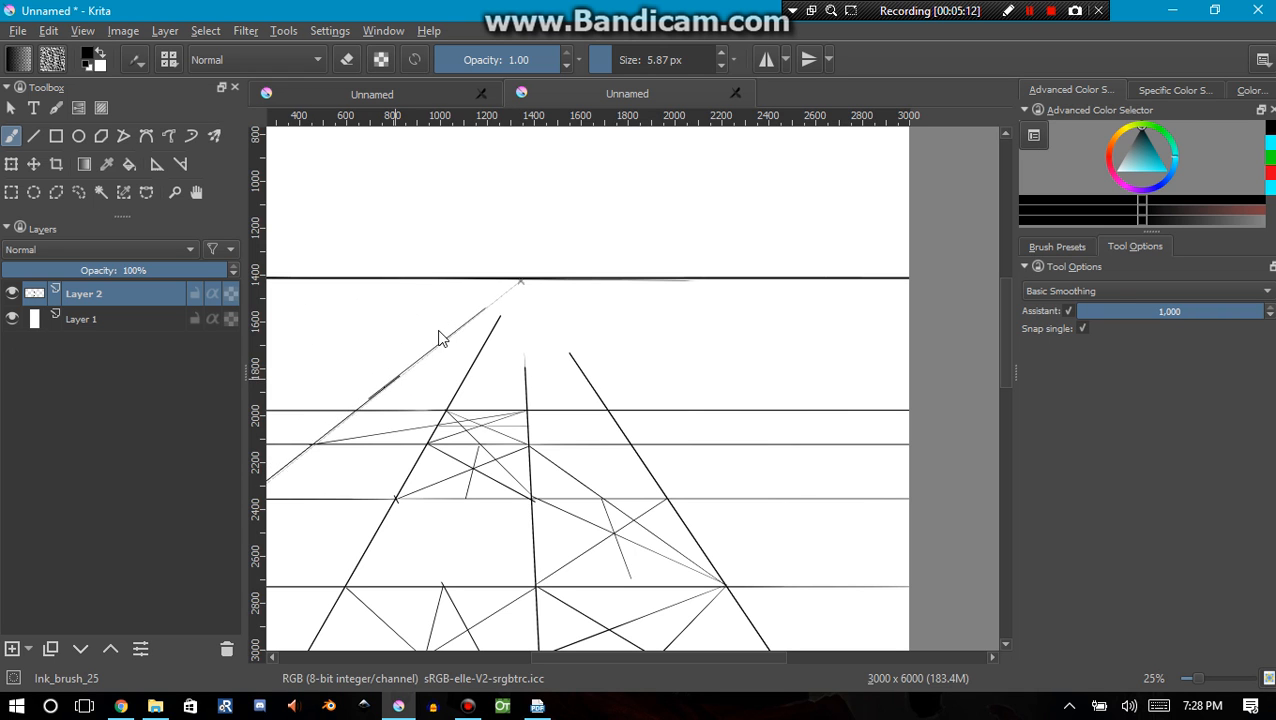
{"action": "left_click_drag", "start_coordinate": [453, 467], "coordinate": [792, 401]}
{"action": "scroll", "coordinate": [672, 382], "scroll_direction": "up", "scroll_amount": 1}
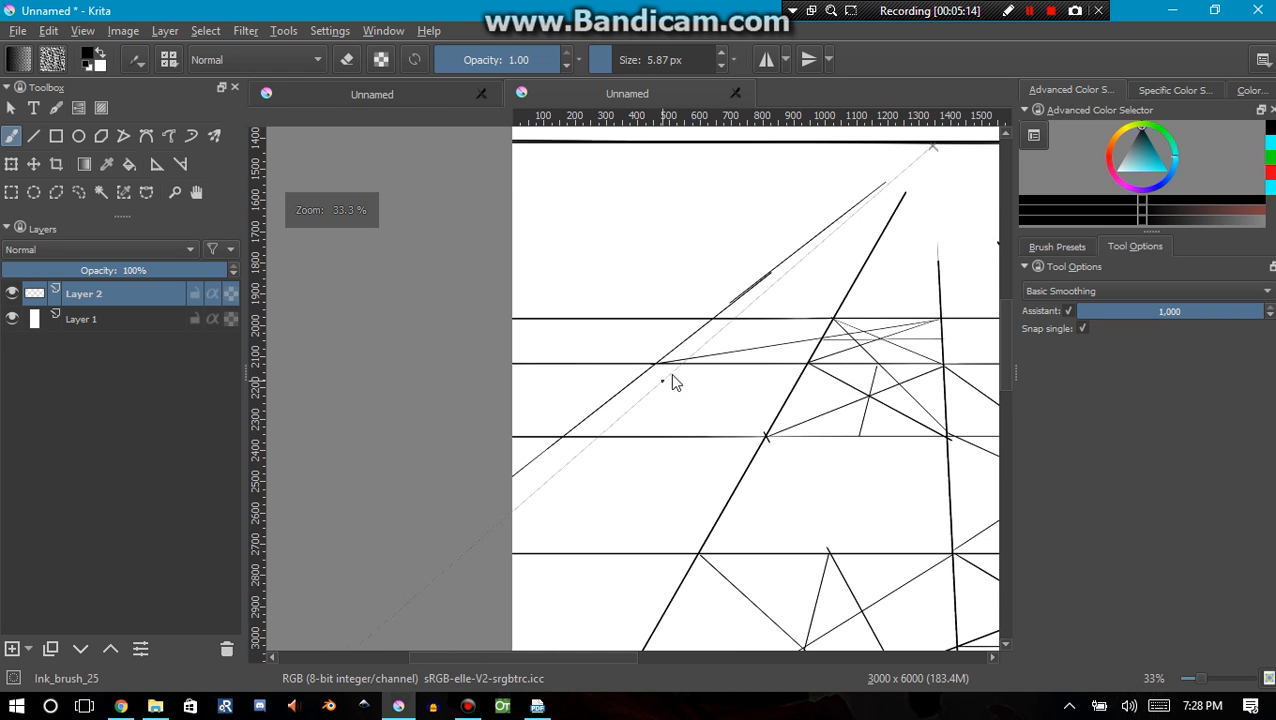
{"action": "scroll", "coordinate": [880, 447], "scroll_direction": "down", "scroll_amount": 3}
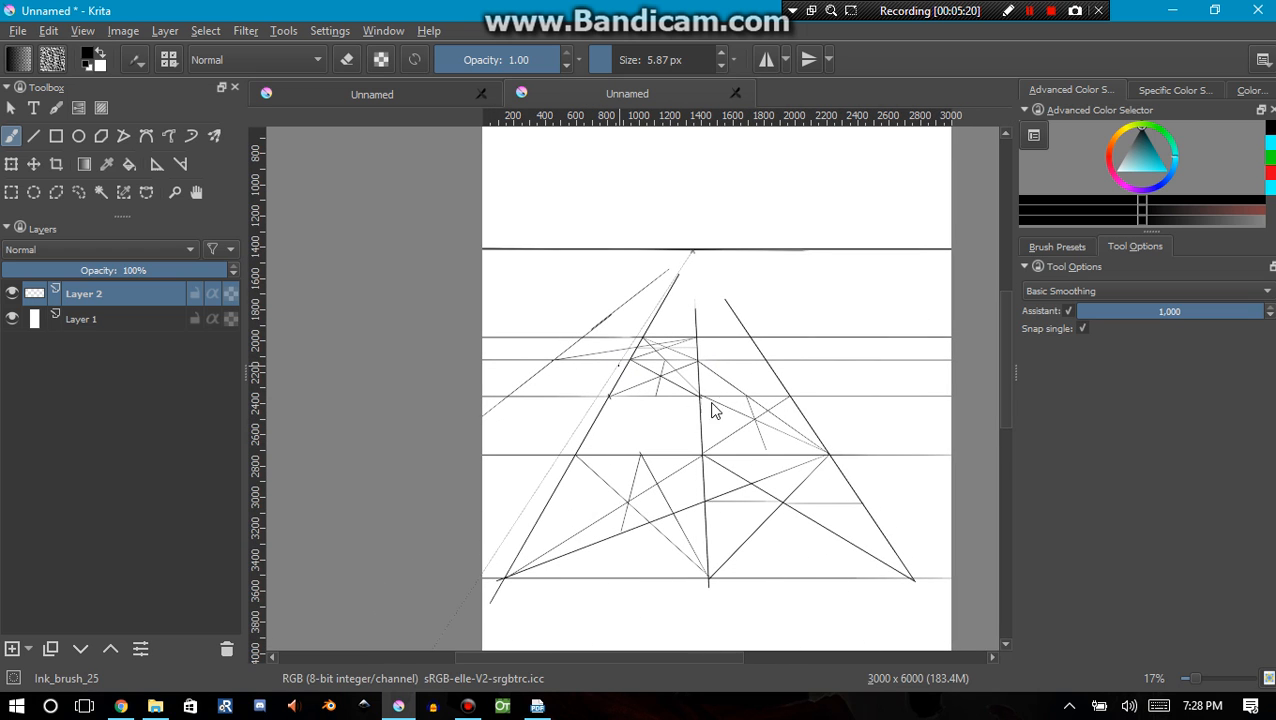
{"action": "scroll", "coordinate": [644, 392], "scroll_direction": "up", "scroll_amount": 2}
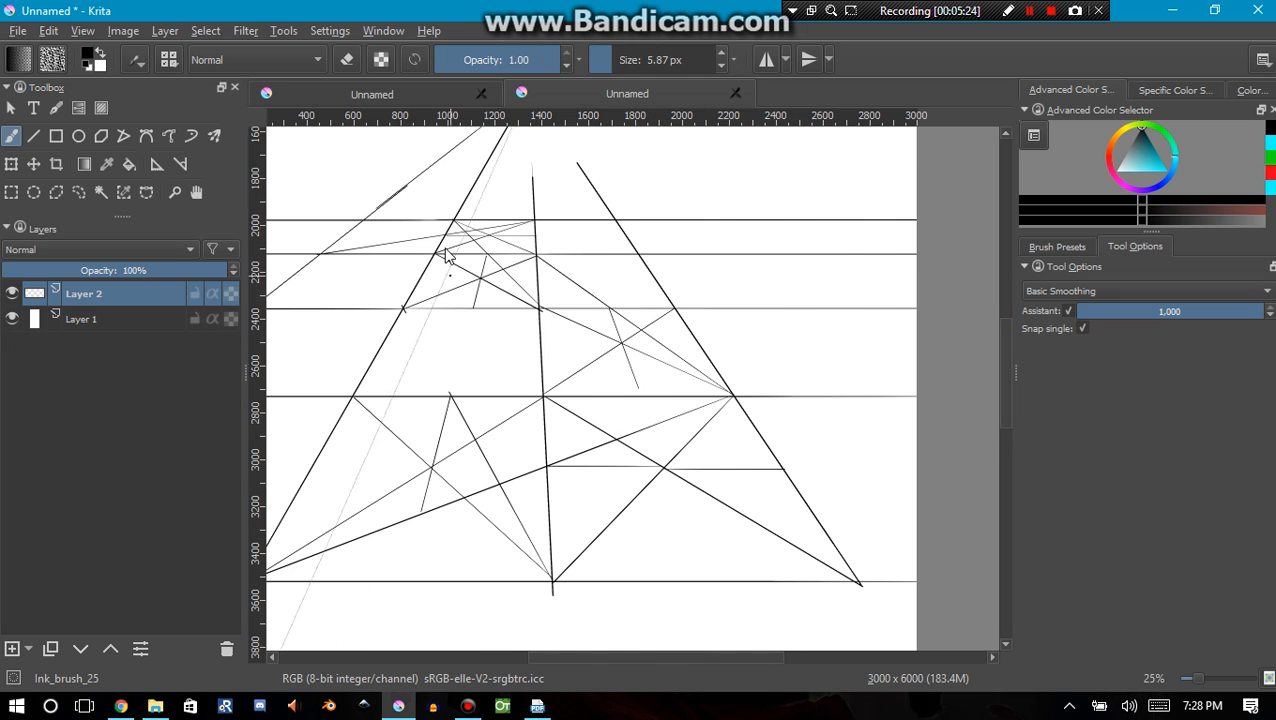
{"action": "scroll", "coordinate": [561, 319], "scroll_direction": "down", "scroll_amount": 2}
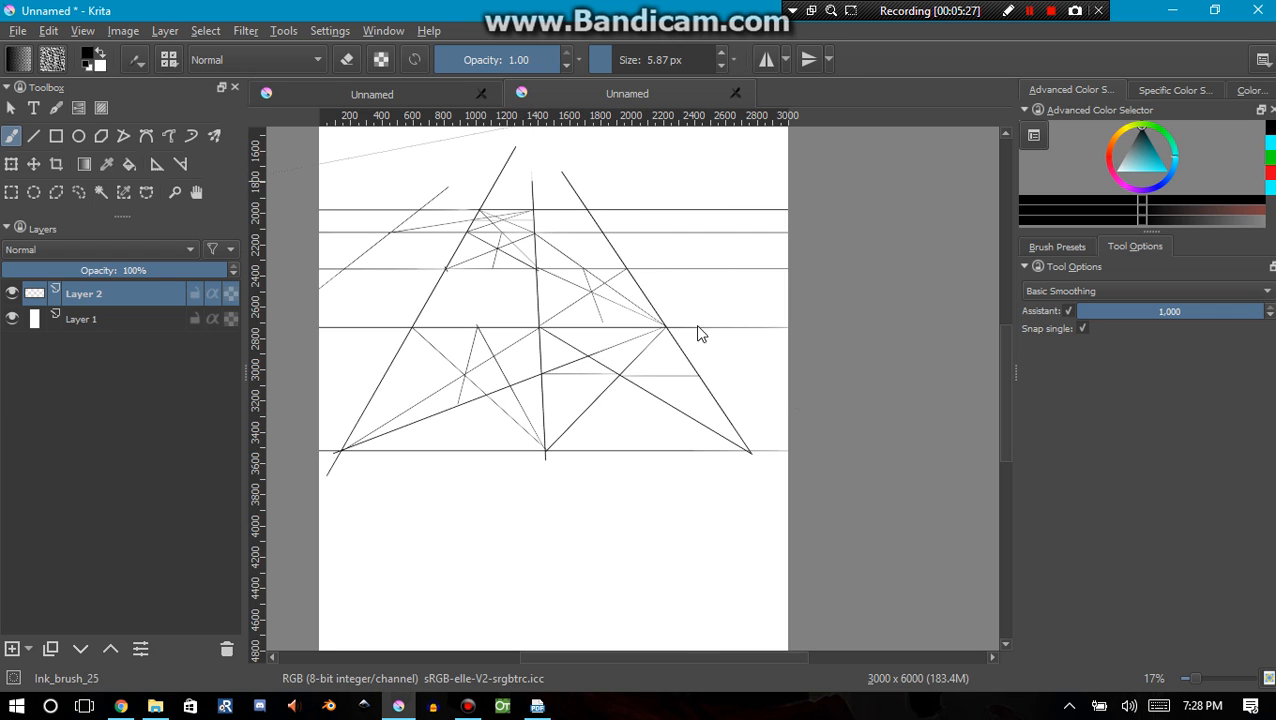
Erase the entire floor grid below the horizon with a circular eraser about 400 px wide and assistant snapping switched off
{"action": "key", "text": "e"}
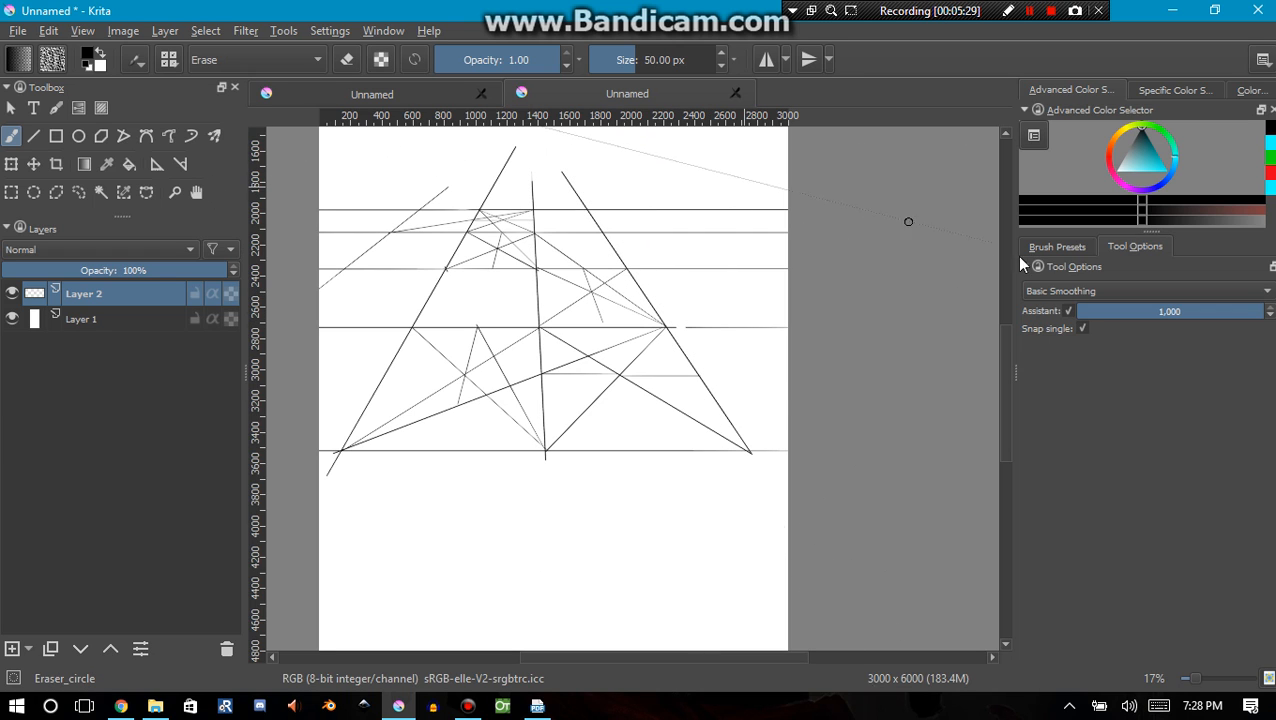
{"action": "left_click", "coordinate": [1068, 311]}
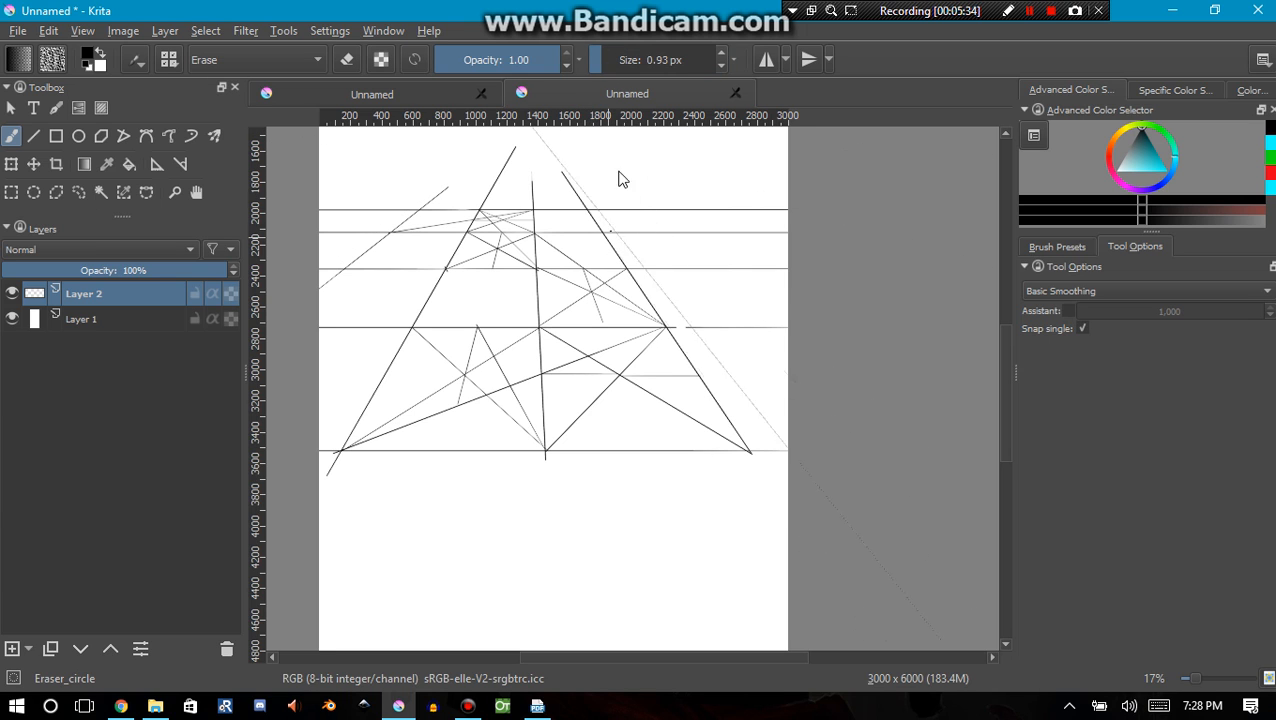
{"action": "left_click", "coordinate": [686, 68]}
{"action": "mouse_move", "coordinate": [748, 462]}
{"action": "left_mouse_down"}
{"action": "mouse_move", "coordinate": [735, 413]}
{"action": "mouse_move", "coordinate": [787, 221]}
{"action": "mouse_move", "coordinate": [584, 214]}
{"action": "mouse_move", "coordinate": [533, 197]}
{"action": "mouse_move", "coordinate": [319, 205]}
{"action": "mouse_move", "coordinate": [399, 352]}
{"action": "mouse_move", "coordinate": [365, 470]}
{"action": "mouse_move", "coordinate": [447, 333]}
{"action": "mouse_move", "coordinate": [544, 296]}
{"action": "mouse_move", "coordinate": [688, 305]}
{"action": "left_mouse_up"}
{"action": "mouse_move", "coordinate": [748, 425]}
{"action": "left_mouse_down"}
{"action": "mouse_move", "coordinate": [642, 379]}
{"action": "mouse_move", "coordinate": [618, 458]}
{"action": "mouse_move", "coordinate": [529, 385]}
{"action": "mouse_move", "coordinate": [484, 457]}
{"action": "mouse_move", "coordinate": [441, 398]}
{"action": "left_mouse_up"}
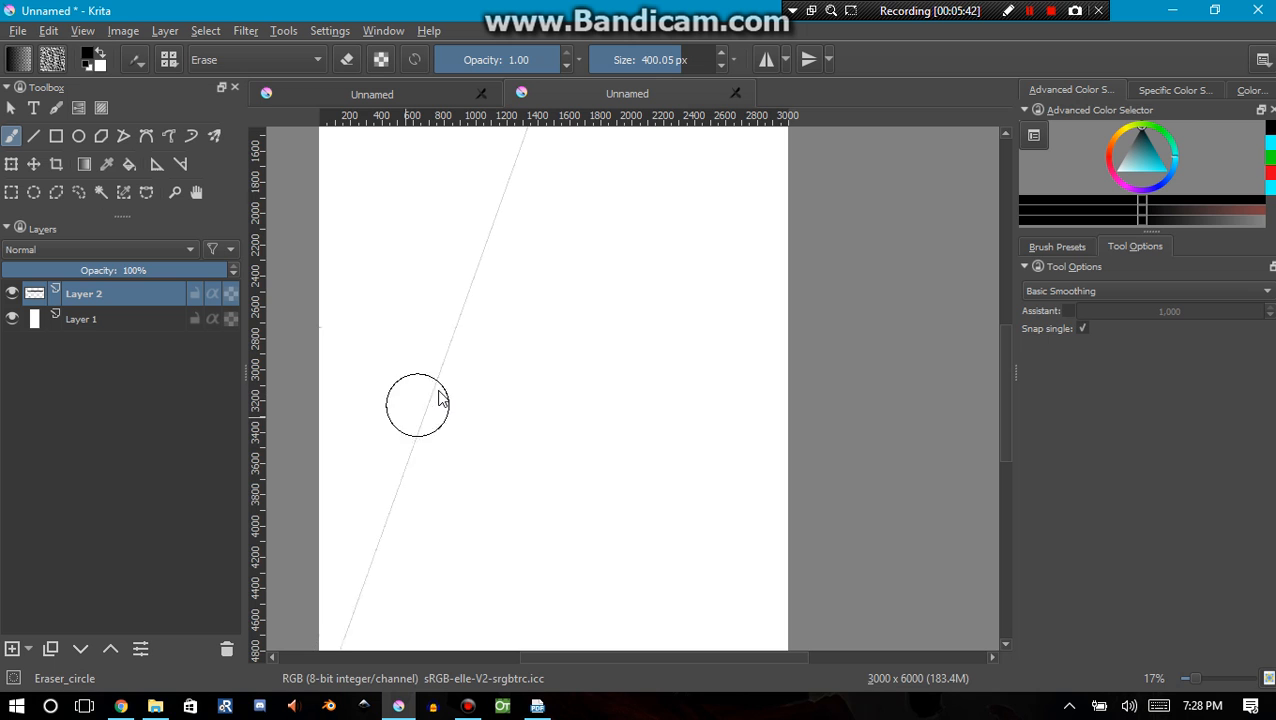
Place a second Vanishing Point assistant on the horizon near the canvas's left edge, and return to the freehand brush with the ink preset
{"action": "key", "text": "e"}
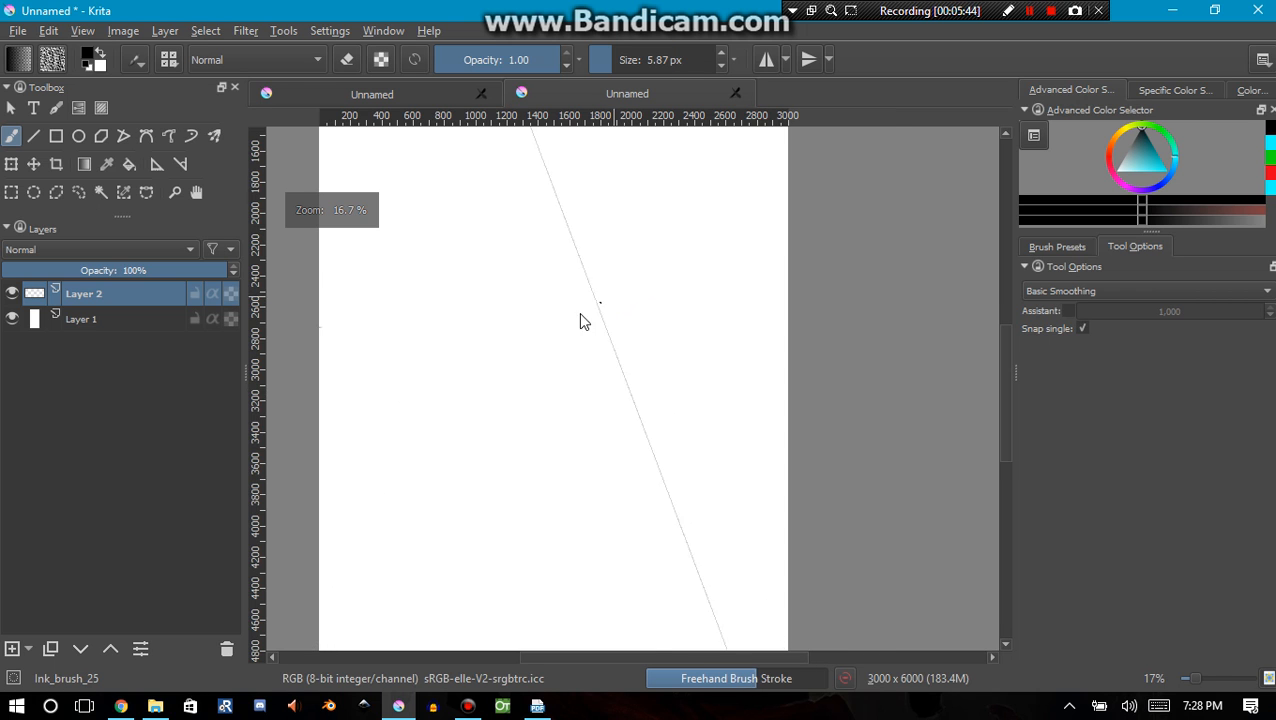
{"action": "left_click_drag", "start_coordinate": [560, 322], "coordinate": [594, 418]}
{"action": "scroll", "coordinate": [590, 285], "scroll_direction": "up", "scroll_amount": 1}
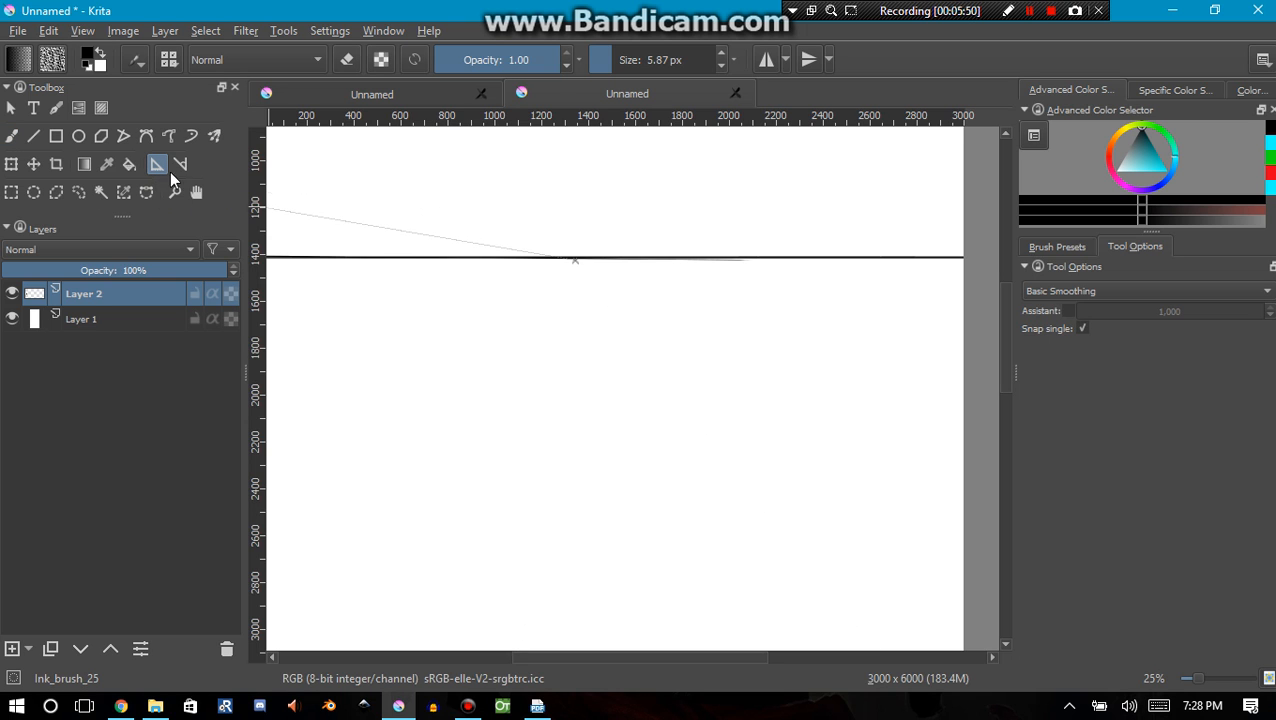
{"action": "left_click", "coordinate": [158, 165]}
{"action": "left_click_drag", "start_coordinate": [496, 401], "coordinate": [464, 385]}
{"action": "left_click_drag", "start_coordinate": [558, 430], "coordinate": [578, 406]}
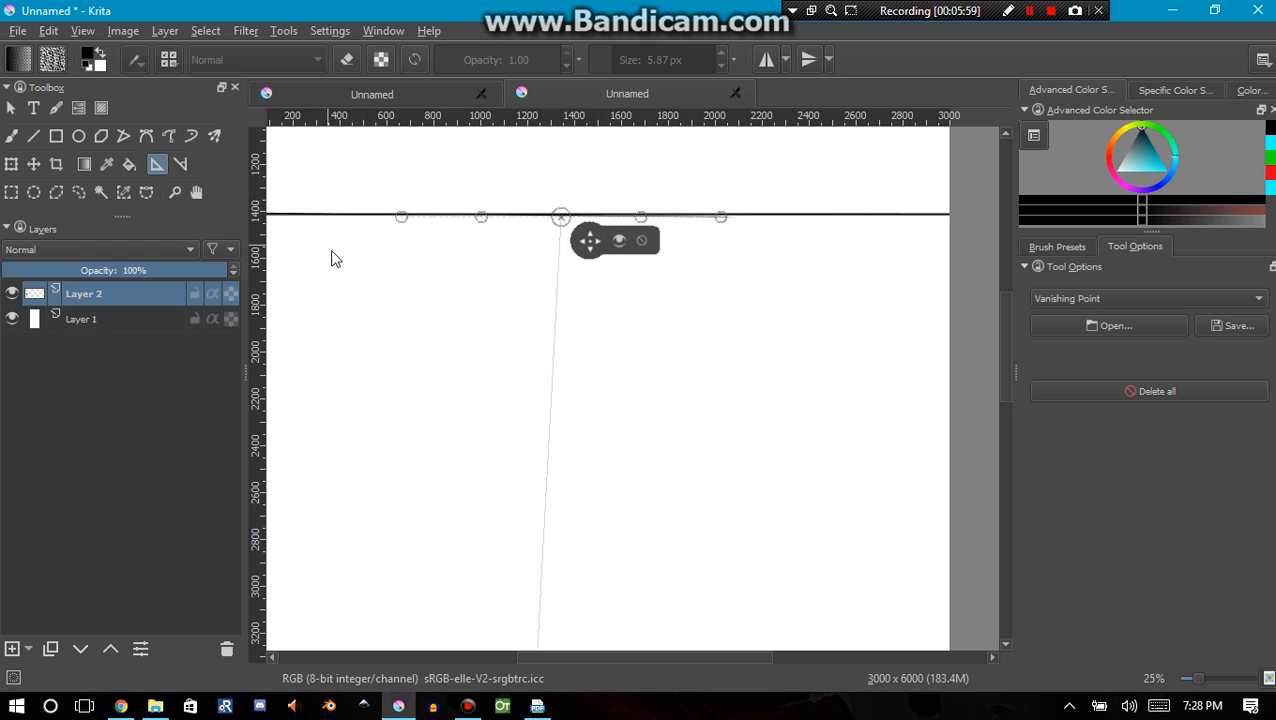
{"action": "scroll", "coordinate": [374, 283], "scroll_direction": "down", "scroll_amount": 1}
{"action": "left_click_drag", "start_coordinate": [379, 302], "coordinate": [474, 297]}
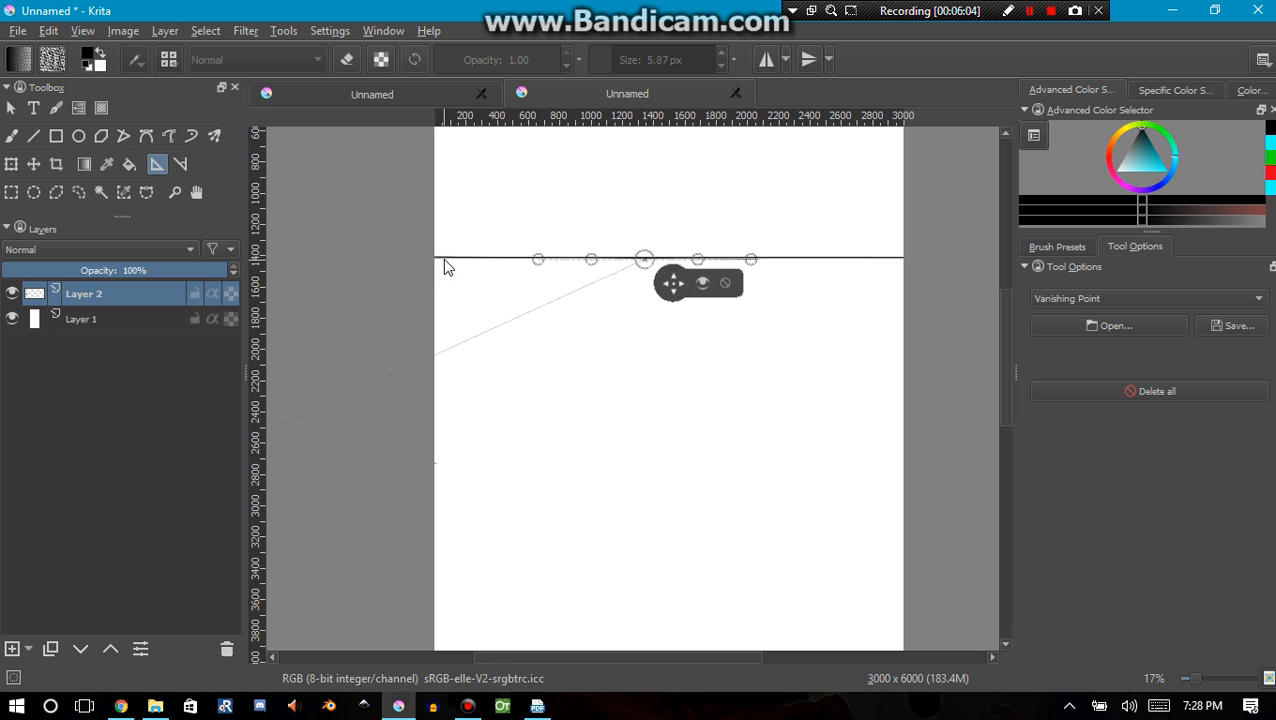
{"action": "left_click", "coordinate": [445, 260]}
{"action": "left_click_drag", "start_coordinate": [525, 383], "coordinate": [416, 274]}
{"action": "left_click", "coordinate": [34, 136]}
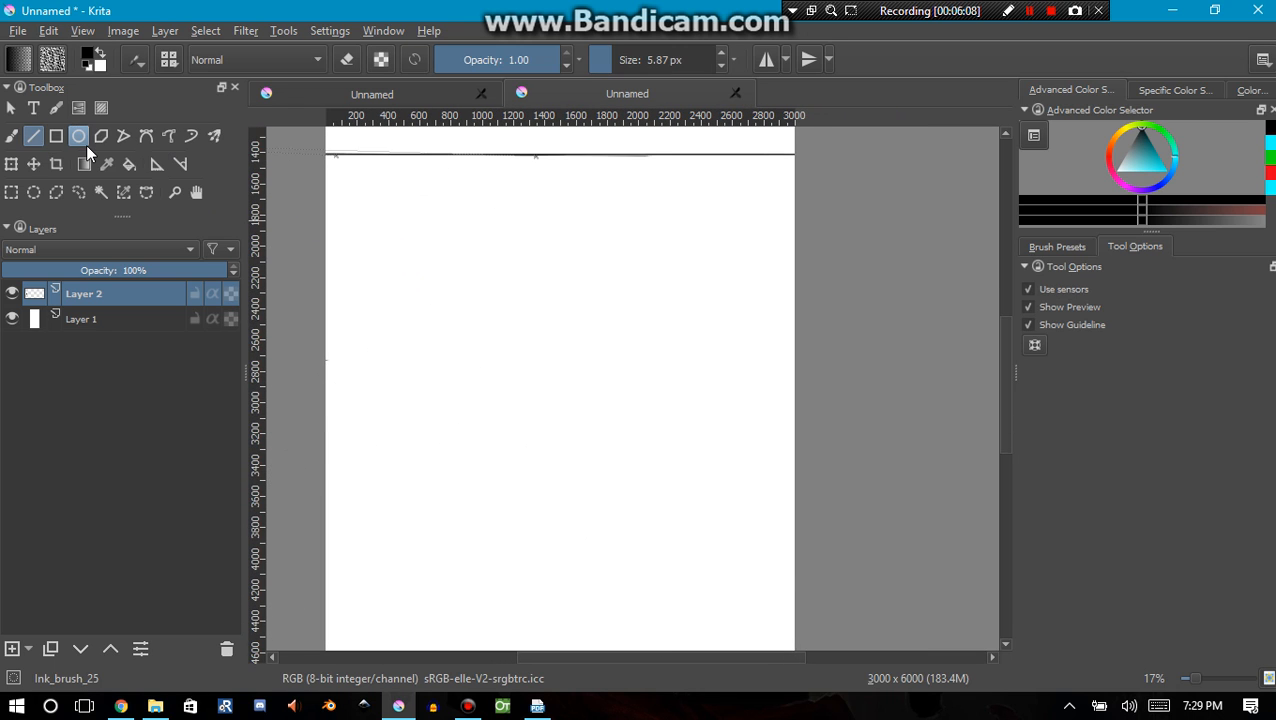
{"action": "left_click", "coordinate": [11, 136]}
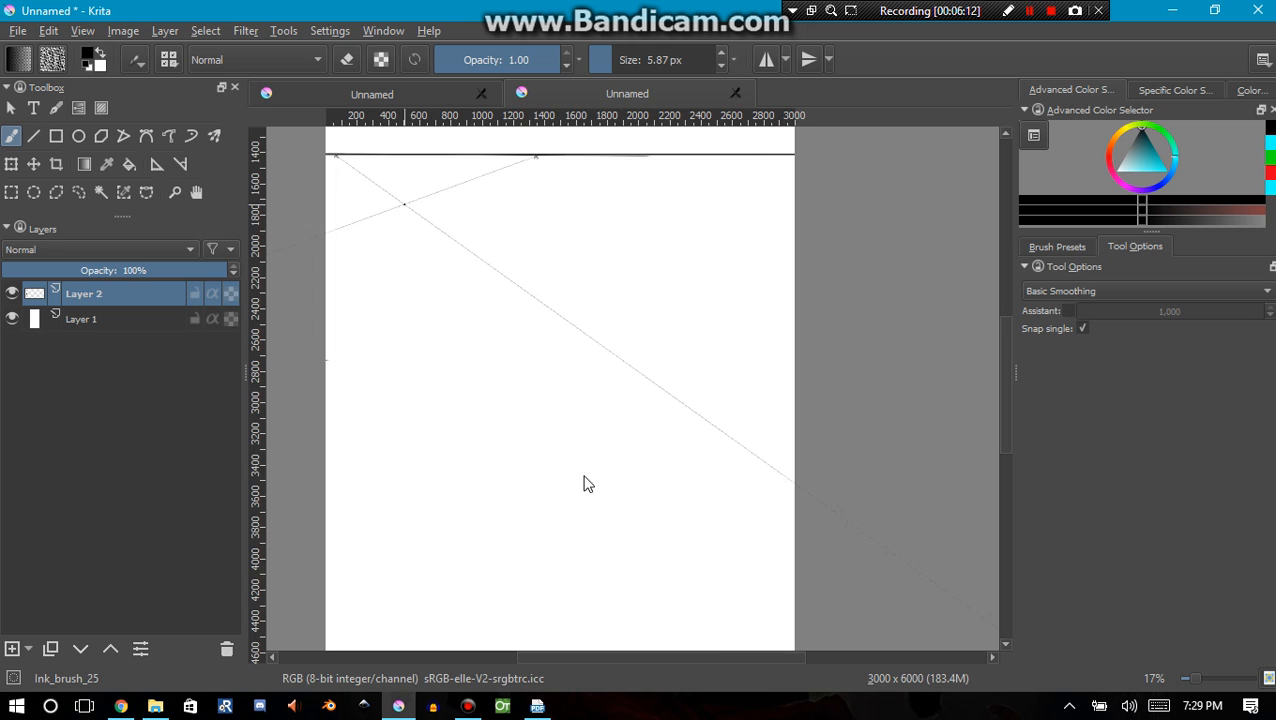
{"action": "left_click_drag", "start_coordinate": [585, 394], "coordinate": [593, 224]}
{"action": "left_click_drag", "start_coordinate": [549, 513], "coordinate": [573, 427]}
{"action": "left_click_drag", "start_coordinate": [559, 487], "coordinate": [562, 529]}
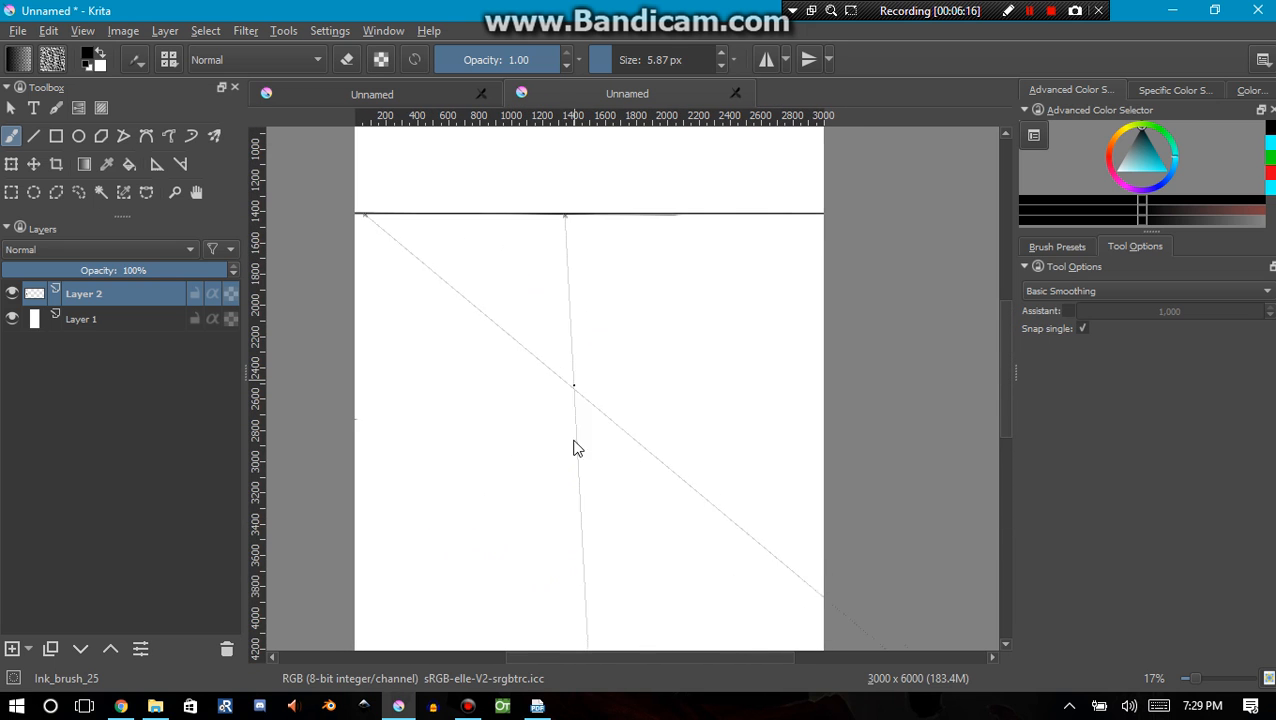
{"action": "left_click_drag", "start_coordinate": [565, 393], "coordinate": [571, 543]}
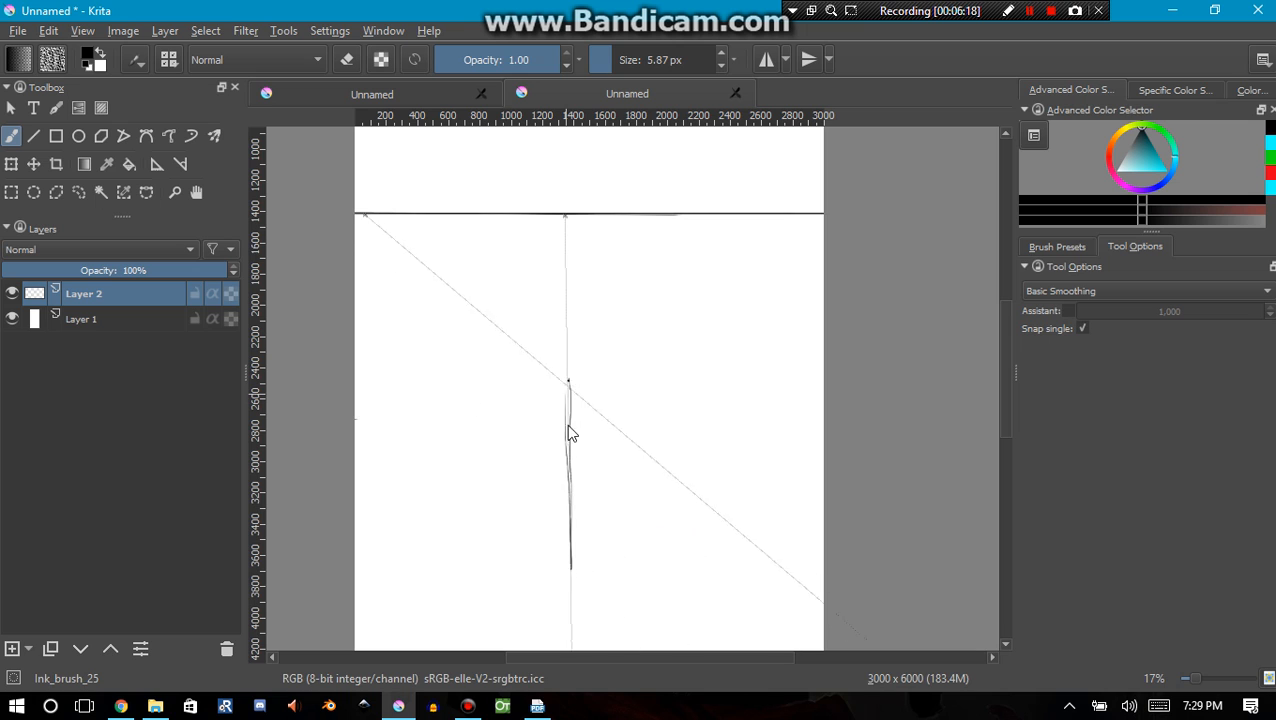
{"action": "key", "text": "ctrl+z"}
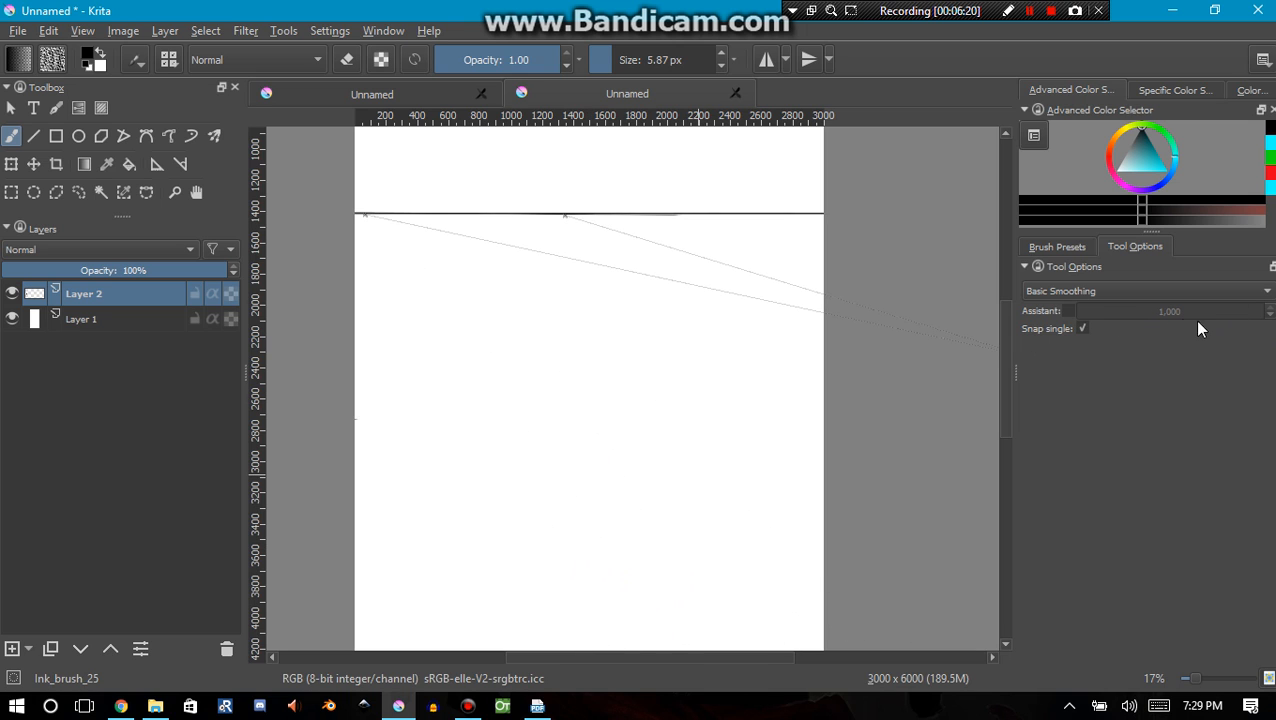
Switch on brush snapping to assistants and brush a vertical and a slanted stroke below the horizon, both aligned to the central vanishing point
{"action": "left_click", "coordinate": [1069, 312]}
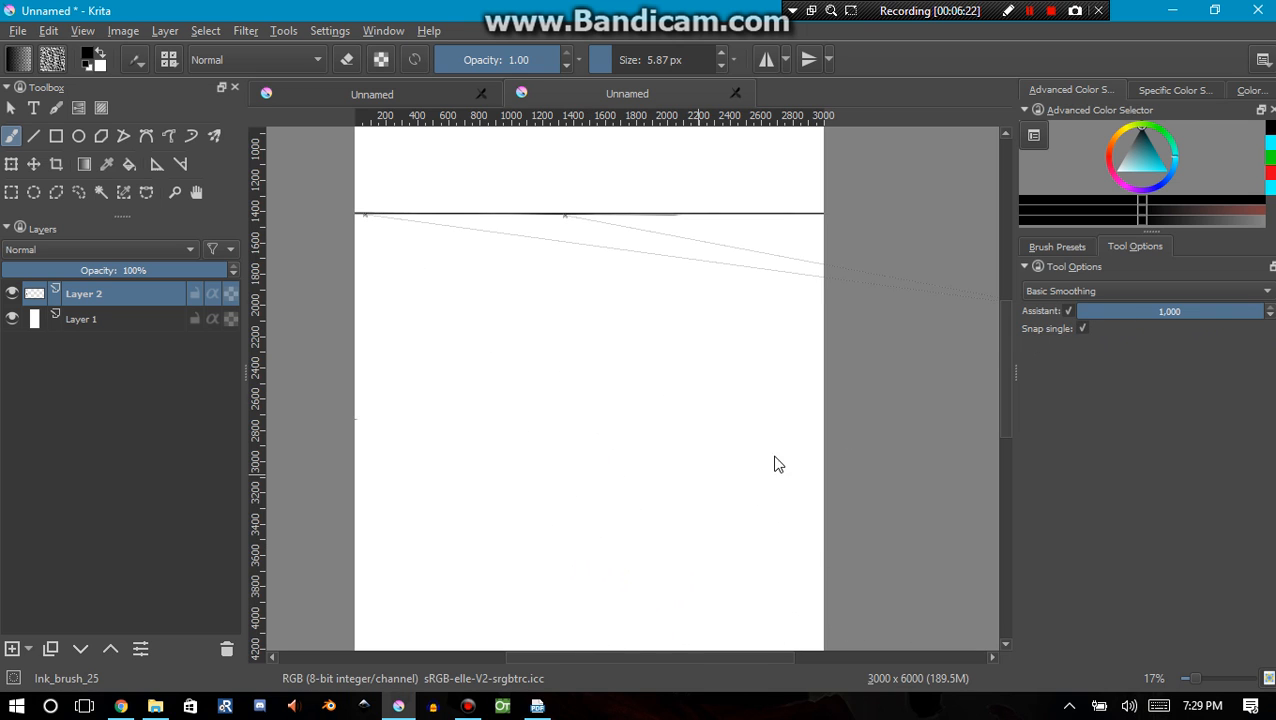
{"action": "mouse_move", "coordinate": [565, 418]}
{"action": "left_mouse_down"}
{"action": "mouse_move", "coordinate": [576, 575]}
{"action": "mouse_move", "coordinate": [568, 404]}
{"action": "mouse_move", "coordinate": [574, 610]}
{"action": "mouse_move", "coordinate": [569, 541]}
{"action": "mouse_move", "coordinate": [590, 577]}
{"action": "mouse_move", "coordinate": [603, 450]}
{"action": "left_mouse_up"}
{"action": "left_click_drag", "start_coordinate": [638, 264], "coordinate": [688, 418]}
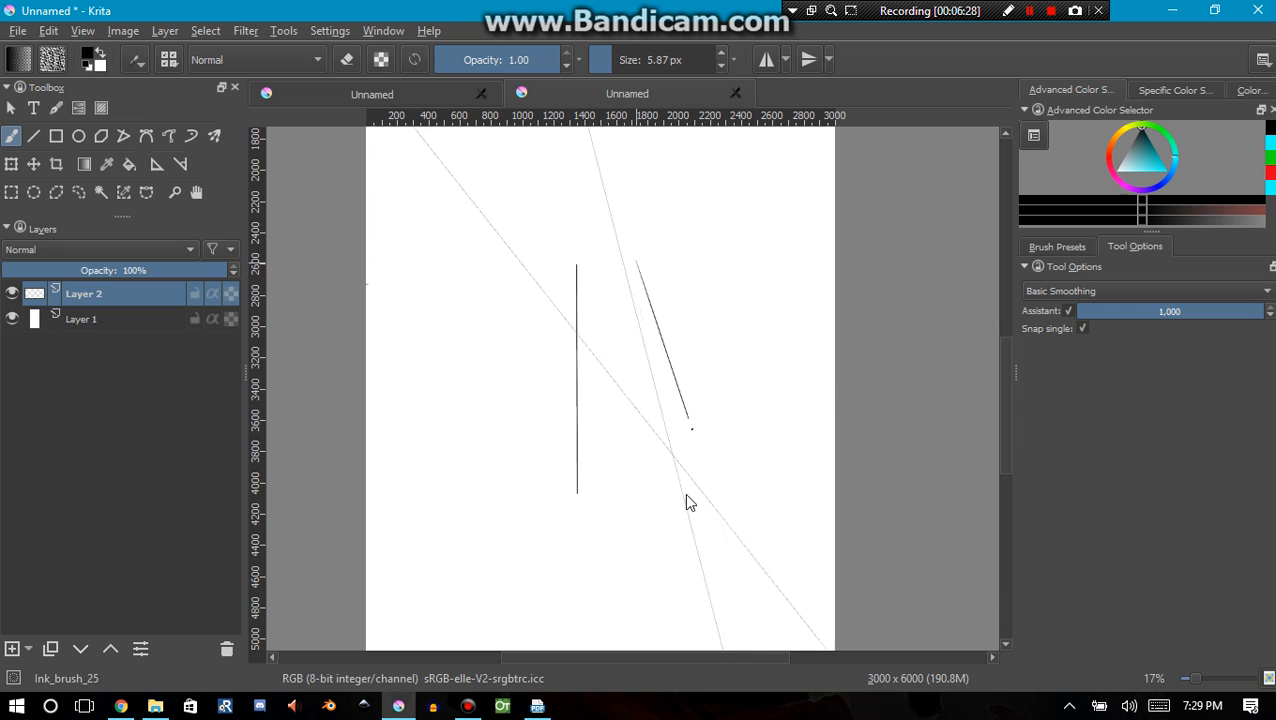
{"action": "left_click_drag", "start_coordinate": [686, 500], "coordinate": [710, 488]}
{"action": "left_click_drag", "start_coordinate": [459, 282], "coordinate": [541, 337]}
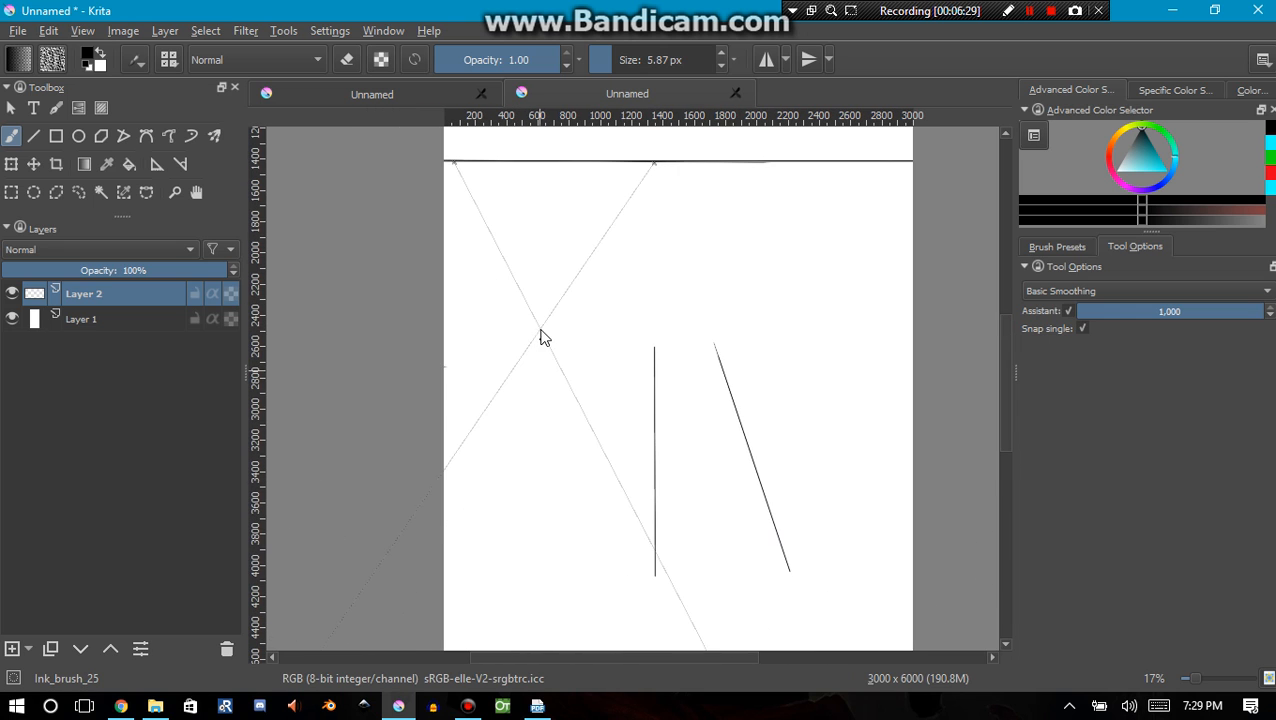
{"action": "left_click_drag", "start_coordinate": [655, 453], "coordinate": [782, 568]}
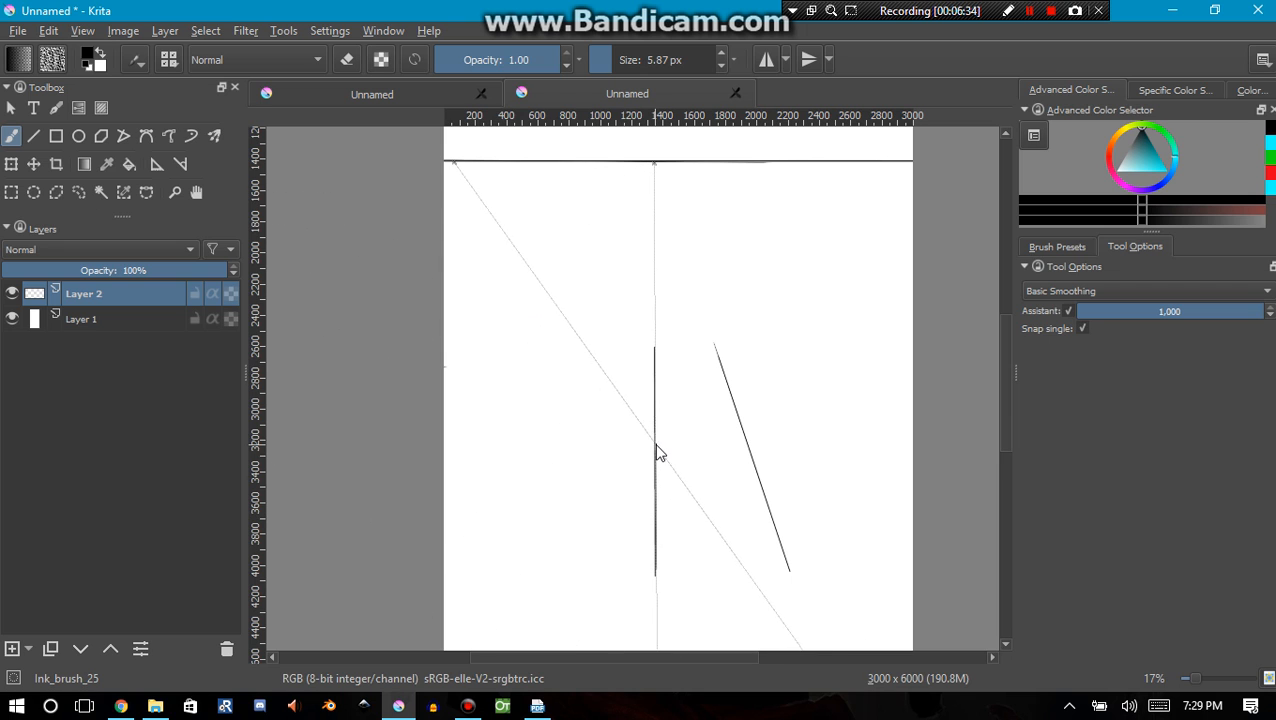
Brush a diagonal from the slanted stroke's lower end to the left vanishing point, and draw a full-width horizontal line through its crossing with the vertical stroke
{"action": "mouse_move", "coordinate": [656, 444]}
{"action": "left_mouse_down"}
{"action": "mouse_move", "coordinate": [790, 572]}
{"action": "mouse_move", "coordinate": [535, 339]}
{"action": "mouse_move", "coordinate": [451, 229]}
{"action": "left_mouse_up"}
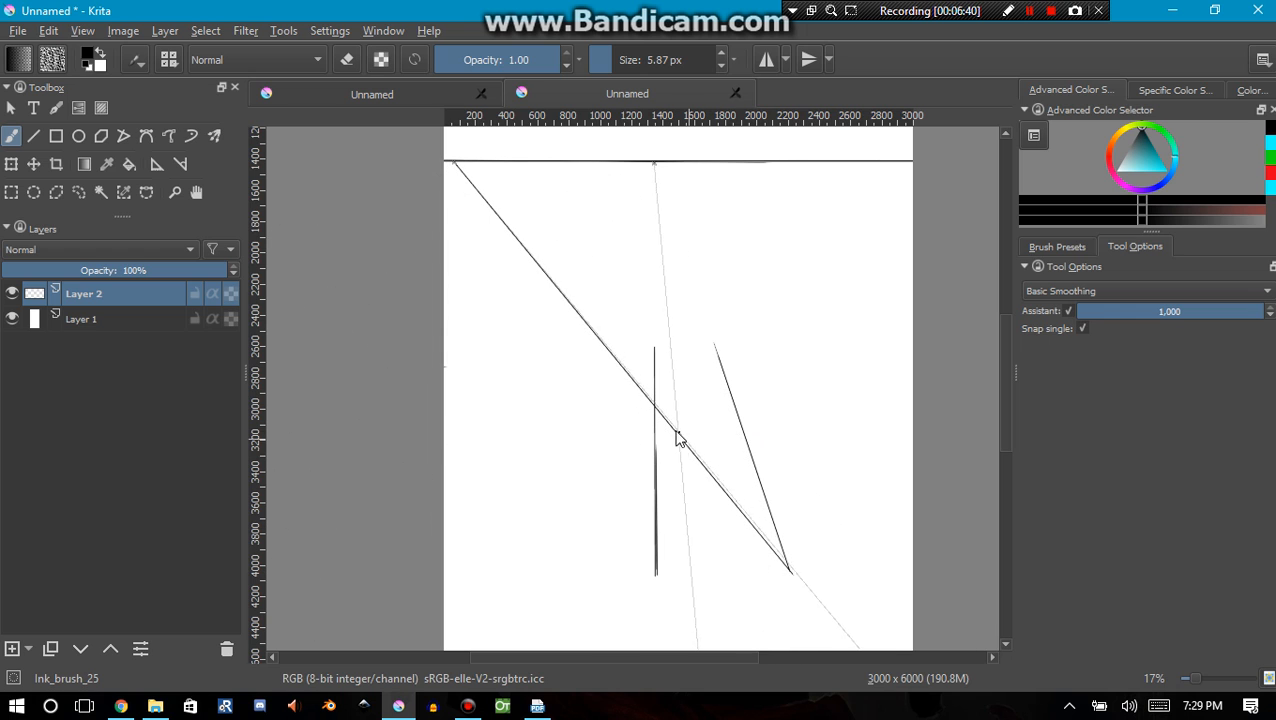
{"action": "left_click", "coordinate": [33, 137]}
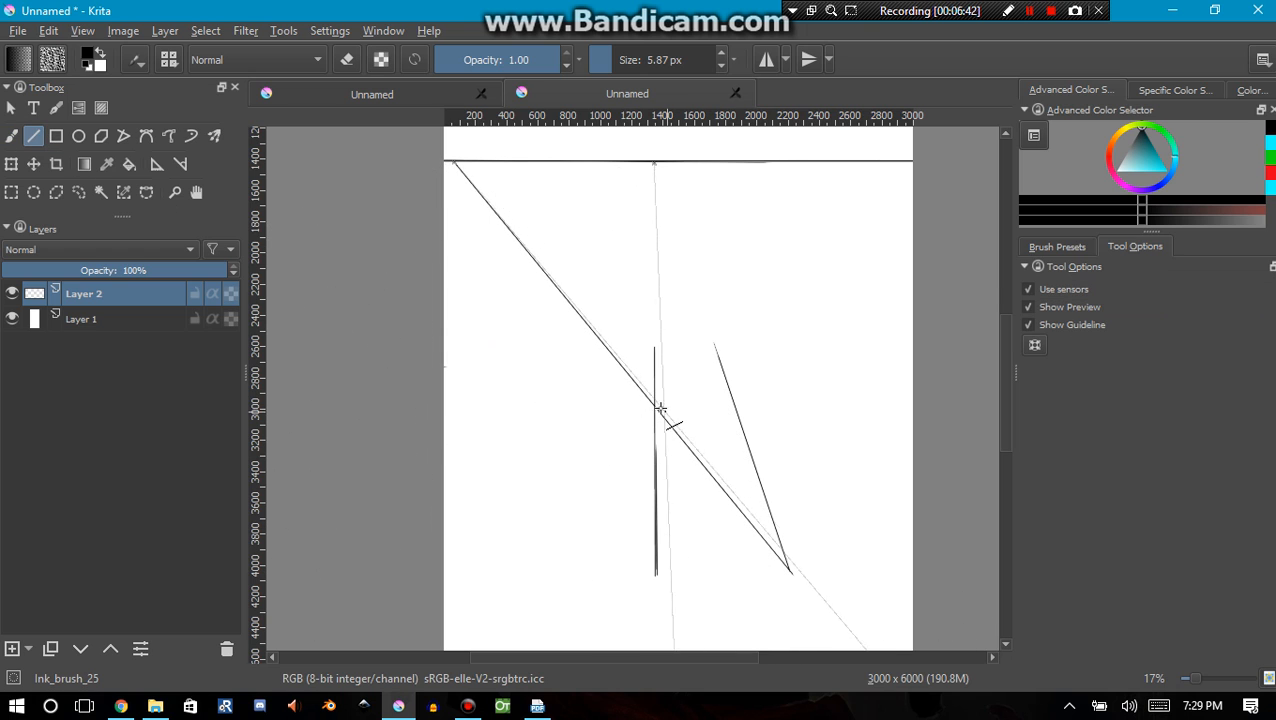
{"action": "left_click_drag", "start_coordinate": [655, 407], "coordinate": [444, 406]}
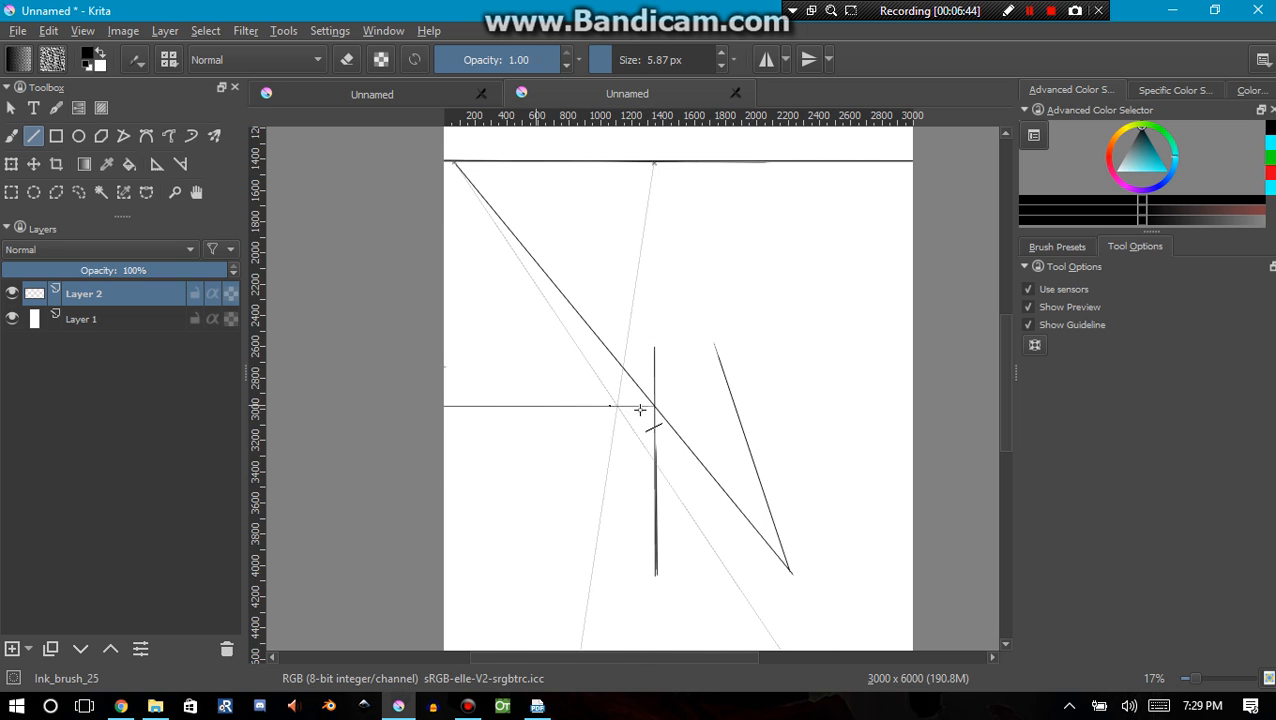
{"action": "left_click_drag", "start_coordinate": [903, 409], "coordinate": [990, 407]}
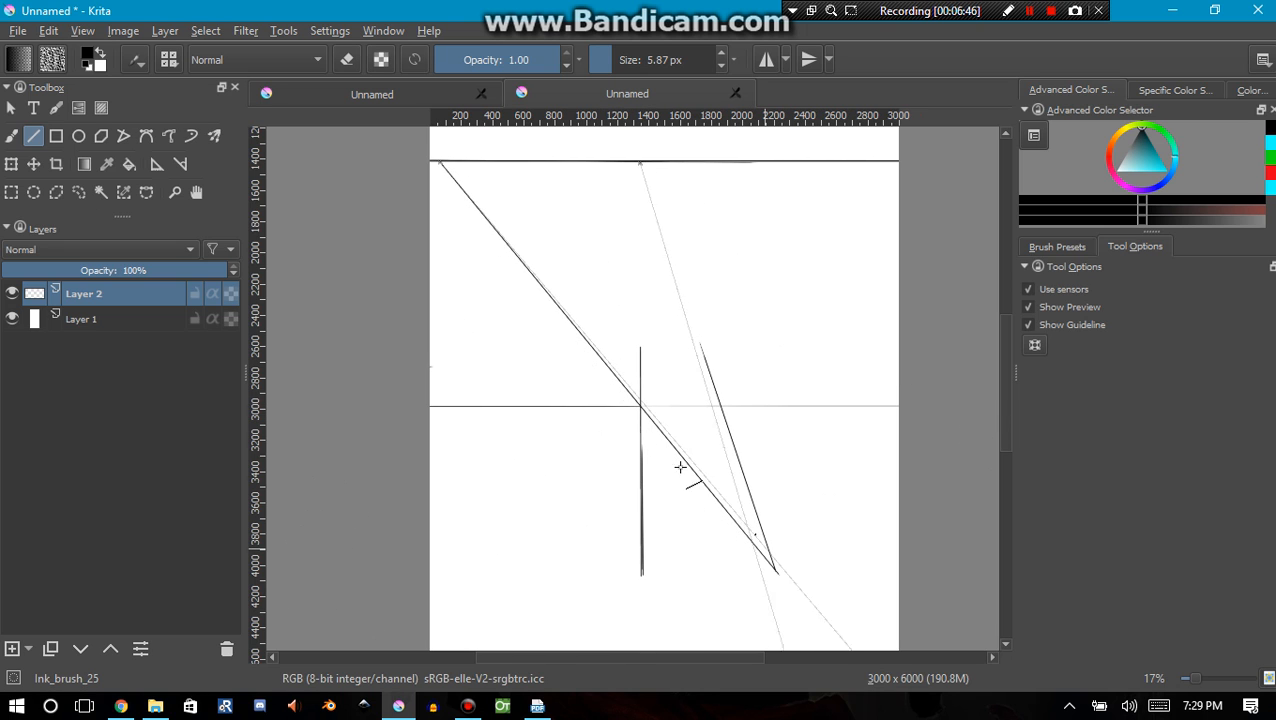
{"action": "left_click_drag", "start_coordinate": [641, 407], "coordinate": [679, 406]}
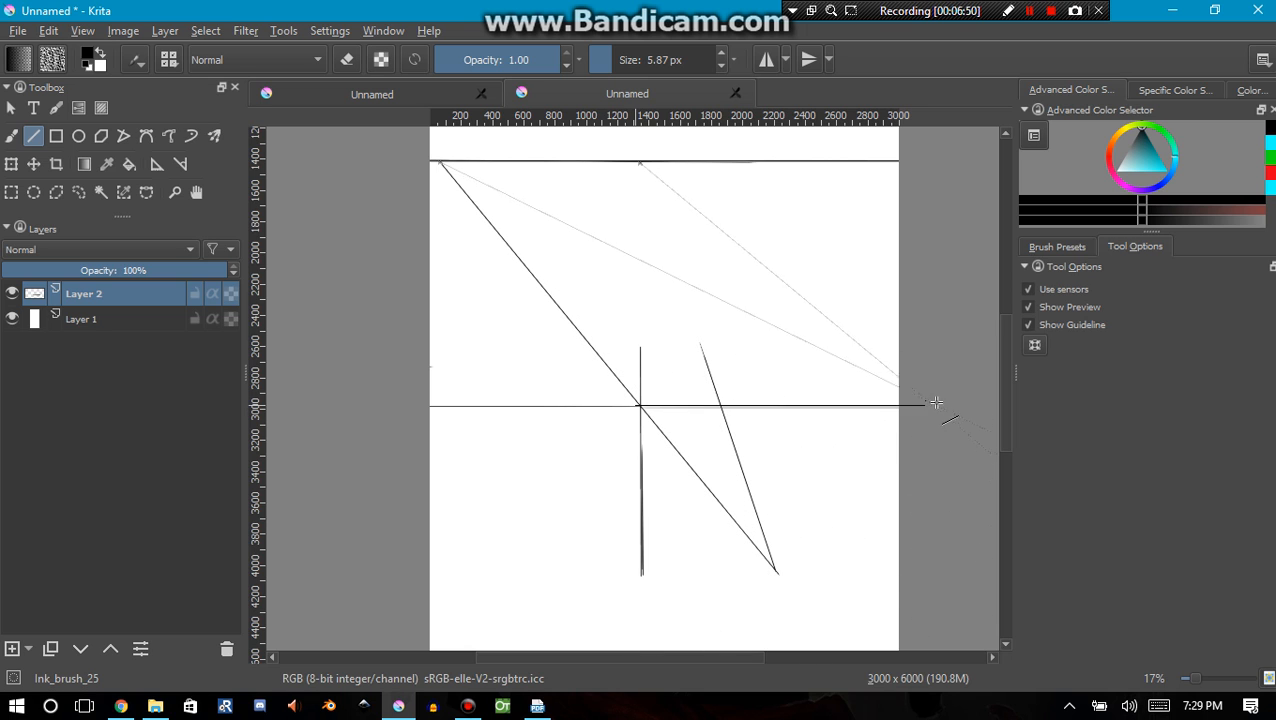
Draw the grid's base horizontal through the slanted stroke's lower end, out to both canvas edges
{"action": "left_click_drag", "start_coordinate": [775, 569], "coordinate": [395, 571]}
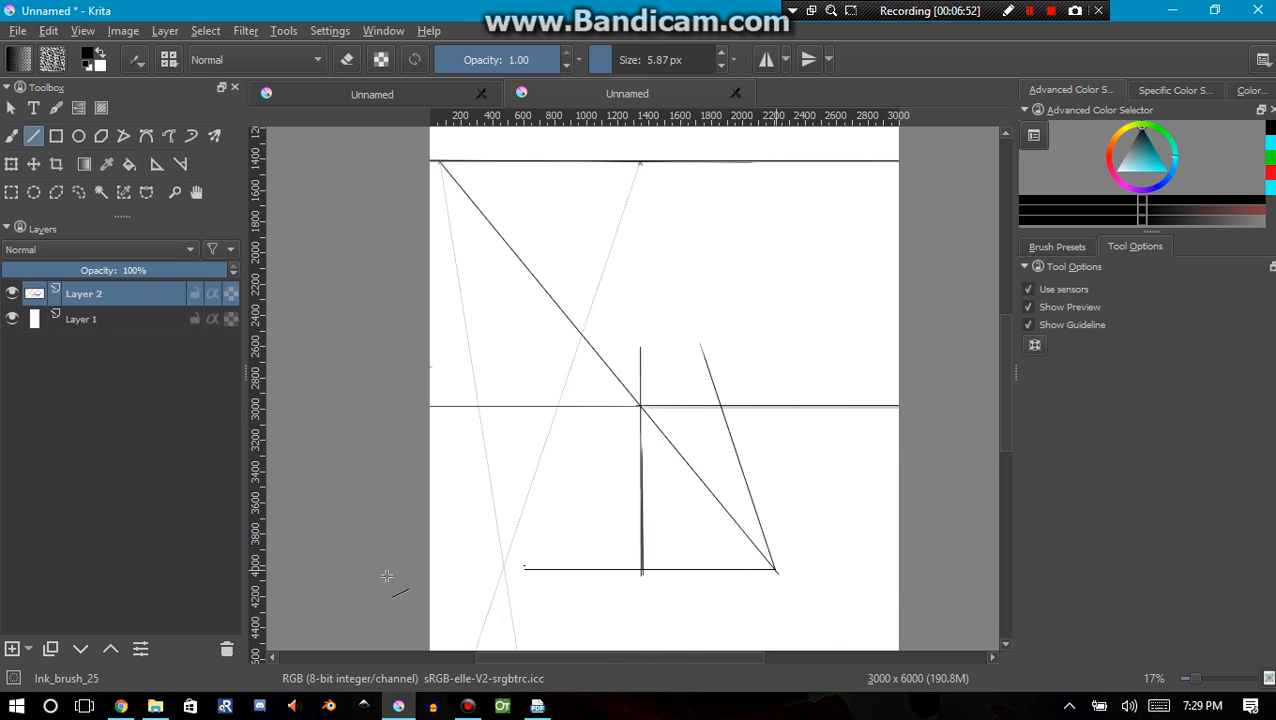
{"action": "left_click_drag", "start_coordinate": [773, 572], "coordinate": [1020, 565]}
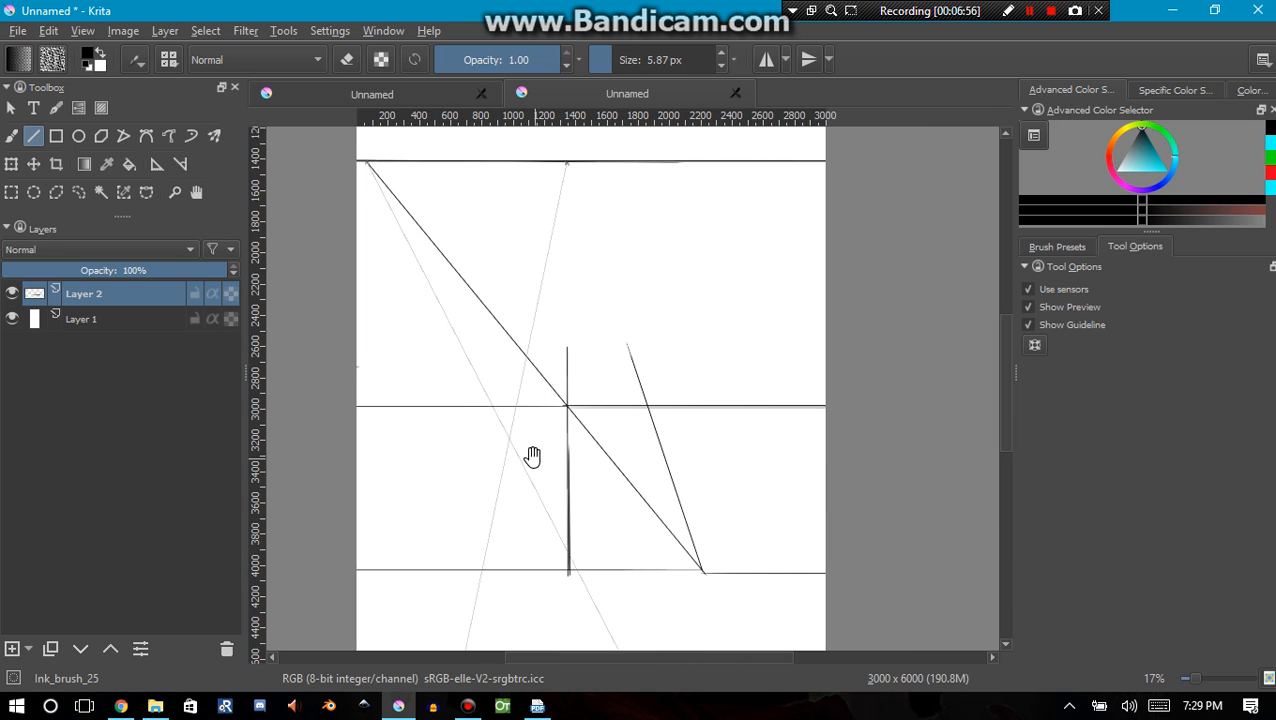
{"action": "left_click_drag", "start_coordinate": [530, 456], "coordinate": [703, 490]}
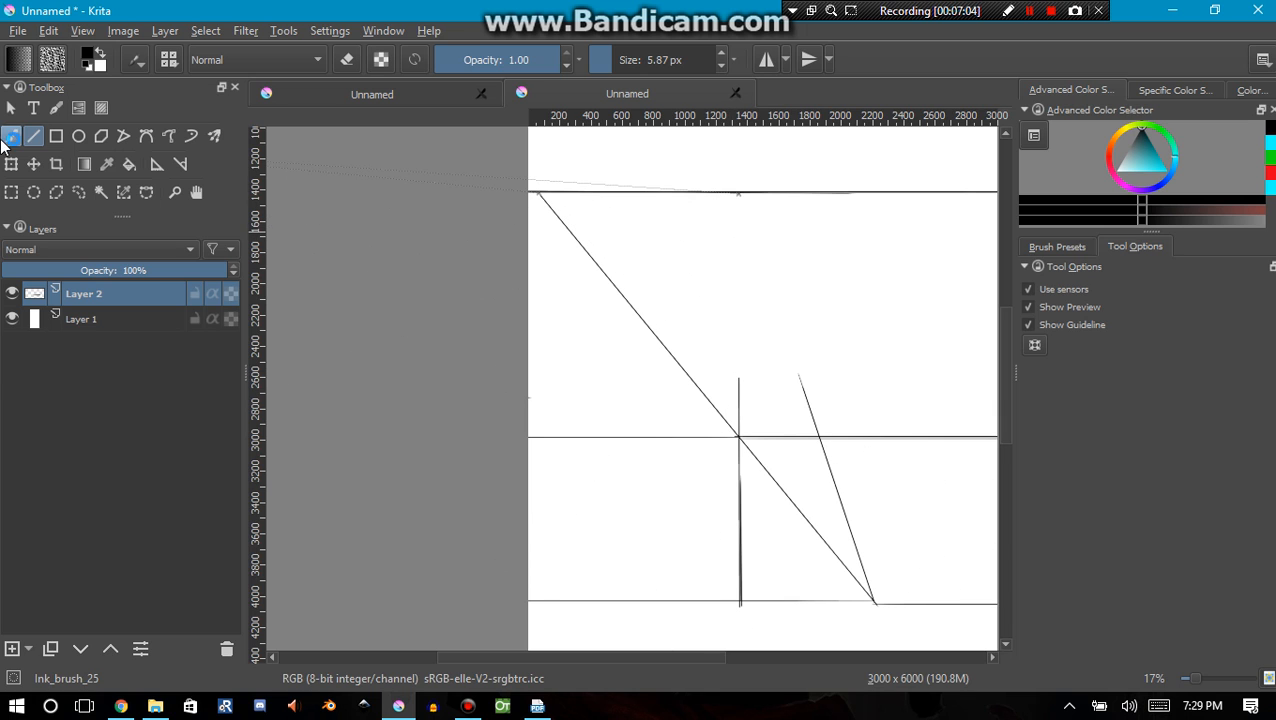
Extend the vertical and slanted strokes upward toward the central vanishing point with the snapped freehand brush
{"action": "left_click", "coordinate": [11, 135]}
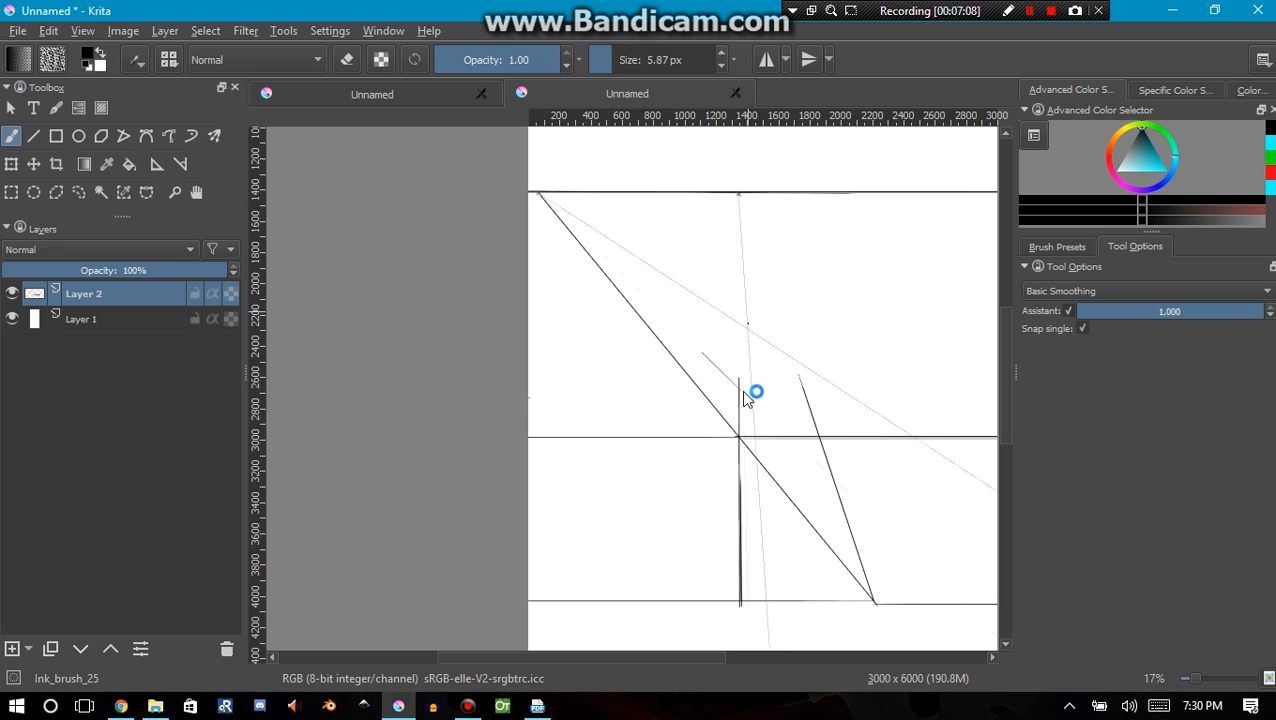
{"action": "left_click_drag", "start_coordinate": [740, 381], "coordinate": [749, 266]}
{"action": "left_click_drag", "start_coordinate": [743, 340], "coordinate": [742, 231]}
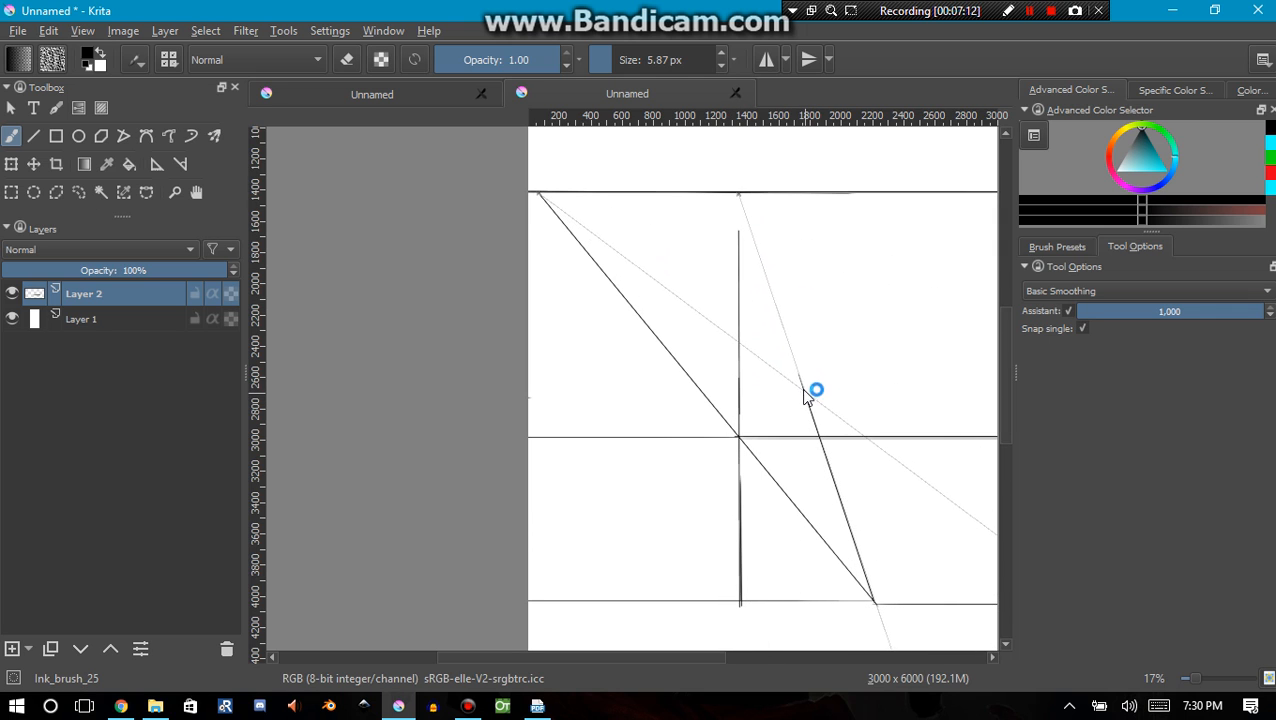
{"action": "left_click_drag", "start_coordinate": [812, 392], "coordinate": [752, 233]}
{"action": "left_click_drag", "start_coordinate": [834, 448], "coordinate": [694, 428]}
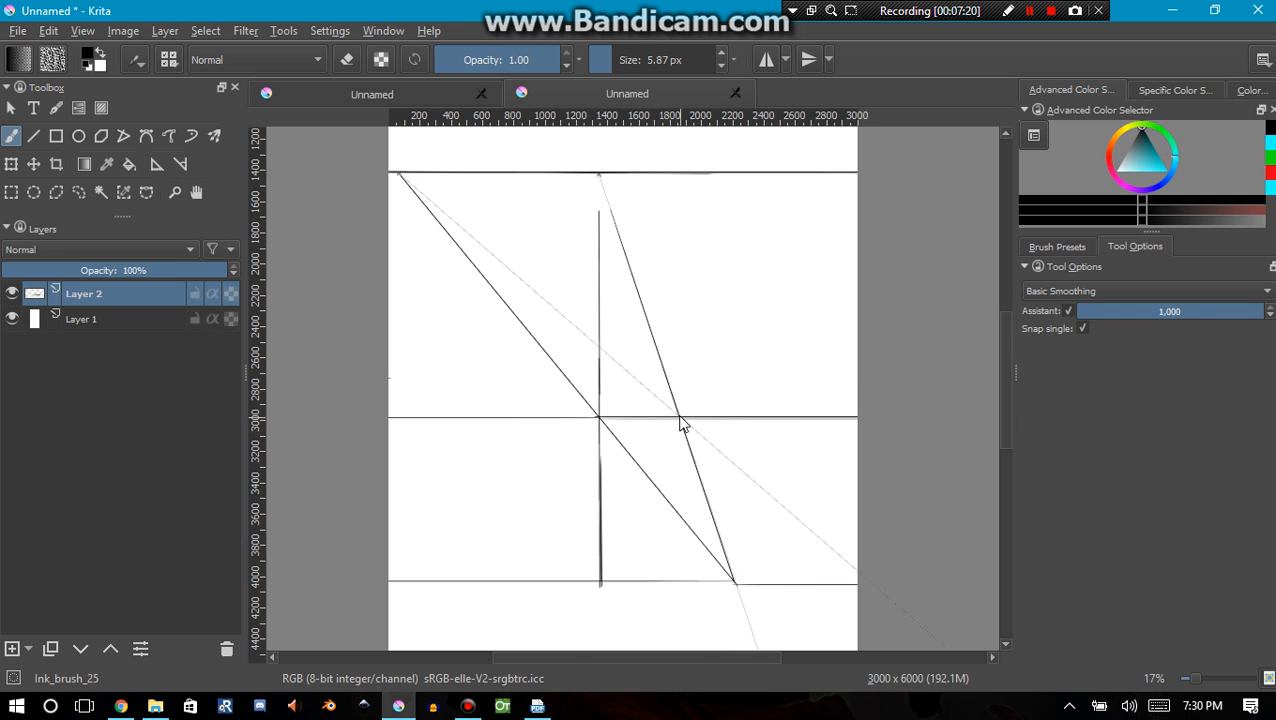
Add two more full-width horizontals through the central vertical's crossings with new diagonals brushed from the slanted line's row crossings to the left vanishing point
{"action": "mouse_move", "coordinate": [680, 424]}
{"action": "left_mouse_down"}
{"action": "mouse_move", "coordinate": [484, 258]}
{"action": "mouse_move", "coordinate": [692, 423]}
{"action": "mouse_move", "coordinate": [532, 281]}
{"action": "left_mouse_up"}
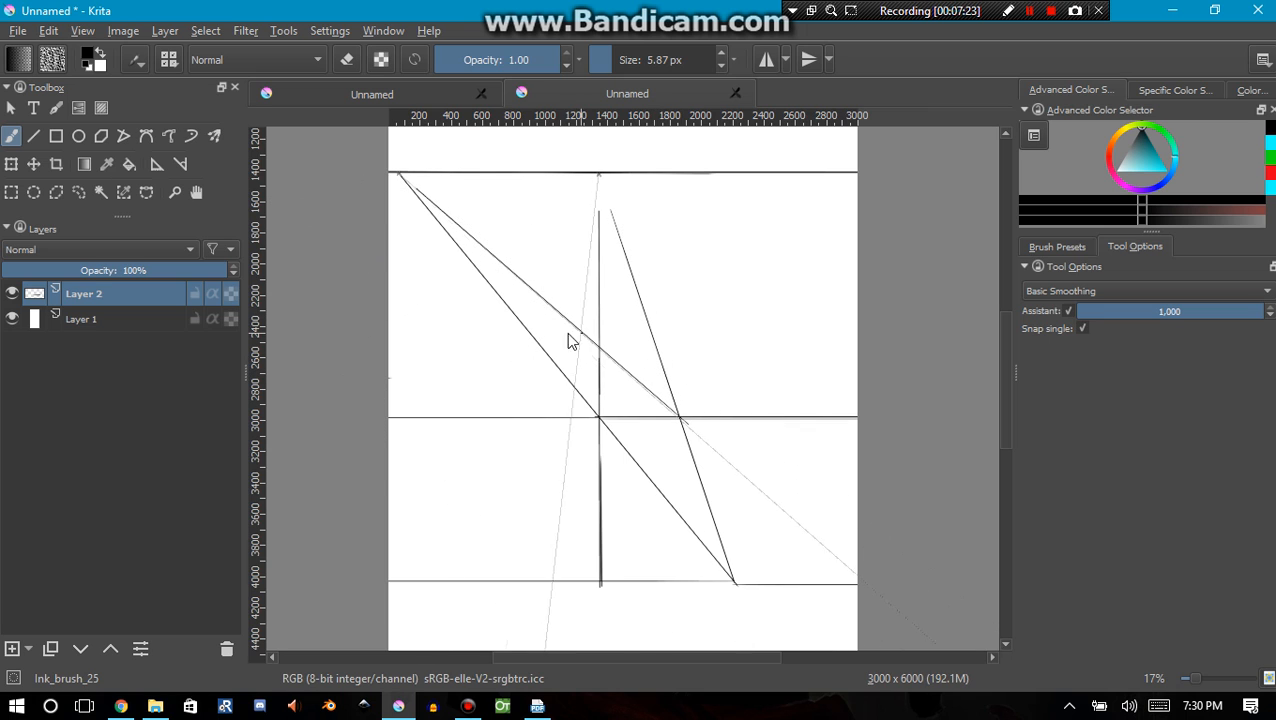
{"action": "left_click", "coordinate": [33, 136]}
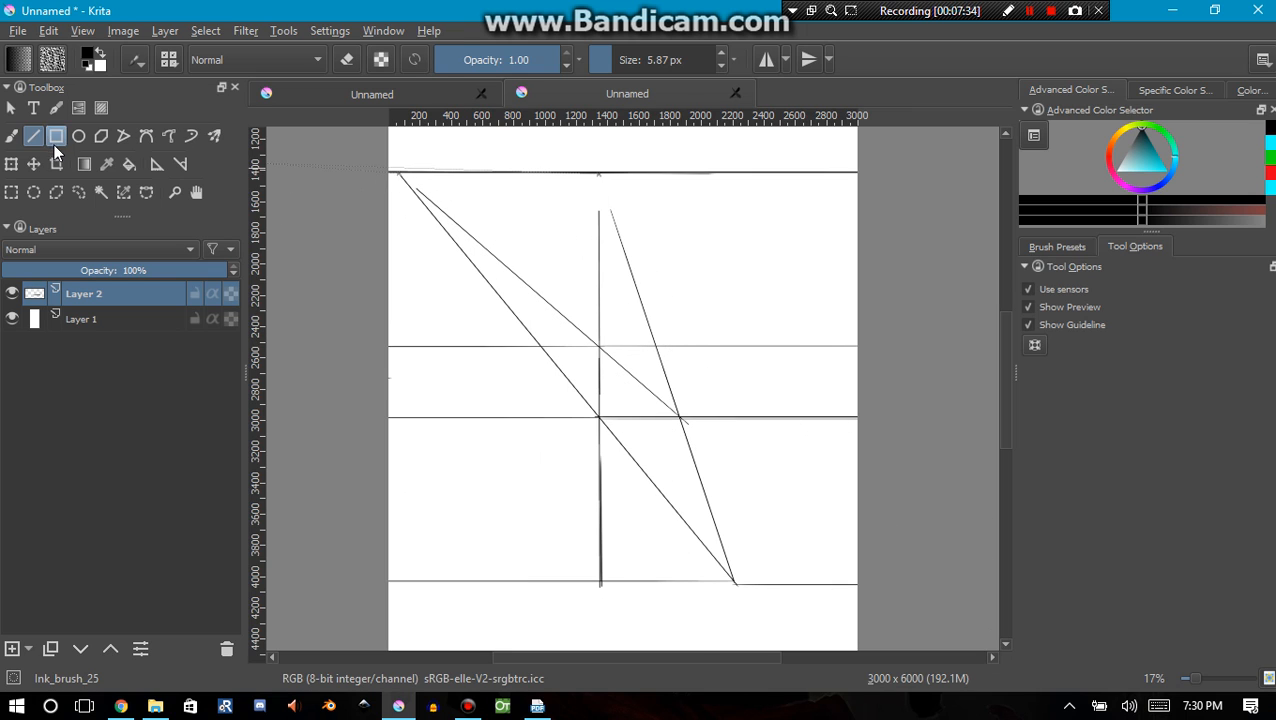
{"action": "left_click", "coordinate": [11, 135]}
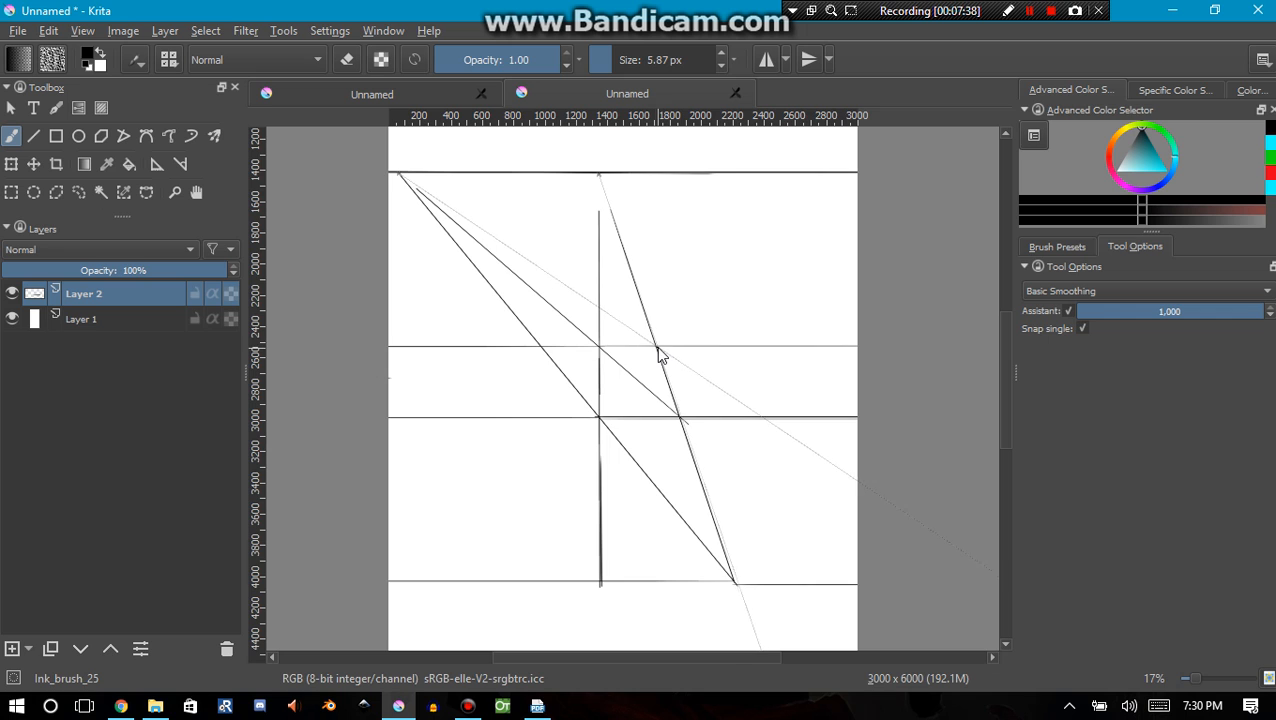
{"action": "mouse_move", "coordinate": [652, 342]}
{"action": "left_mouse_down"}
{"action": "mouse_move", "coordinate": [487, 236]}
{"action": "mouse_move", "coordinate": [657, 346]}
{"action": "mouse_move", "coordinate": [515, 256]}
{"action": "left_mouse_up"}
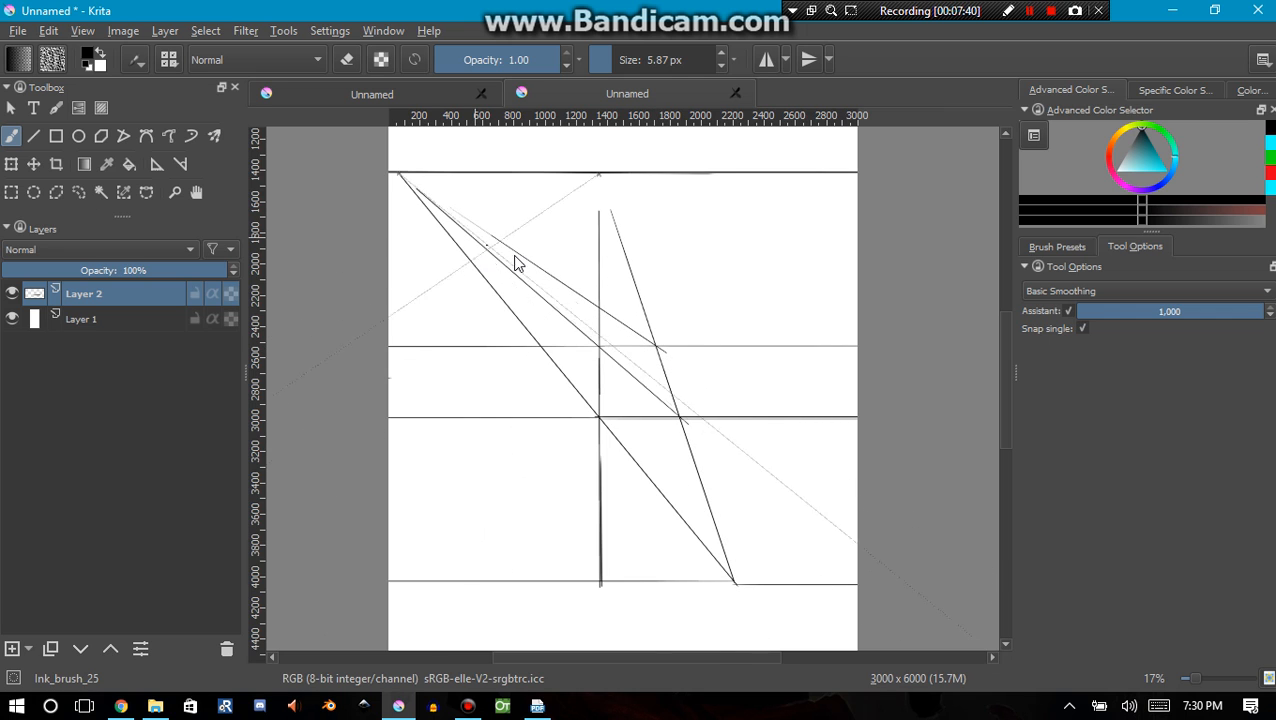
{"action": "left_click", "coordinate": [32, 139]}
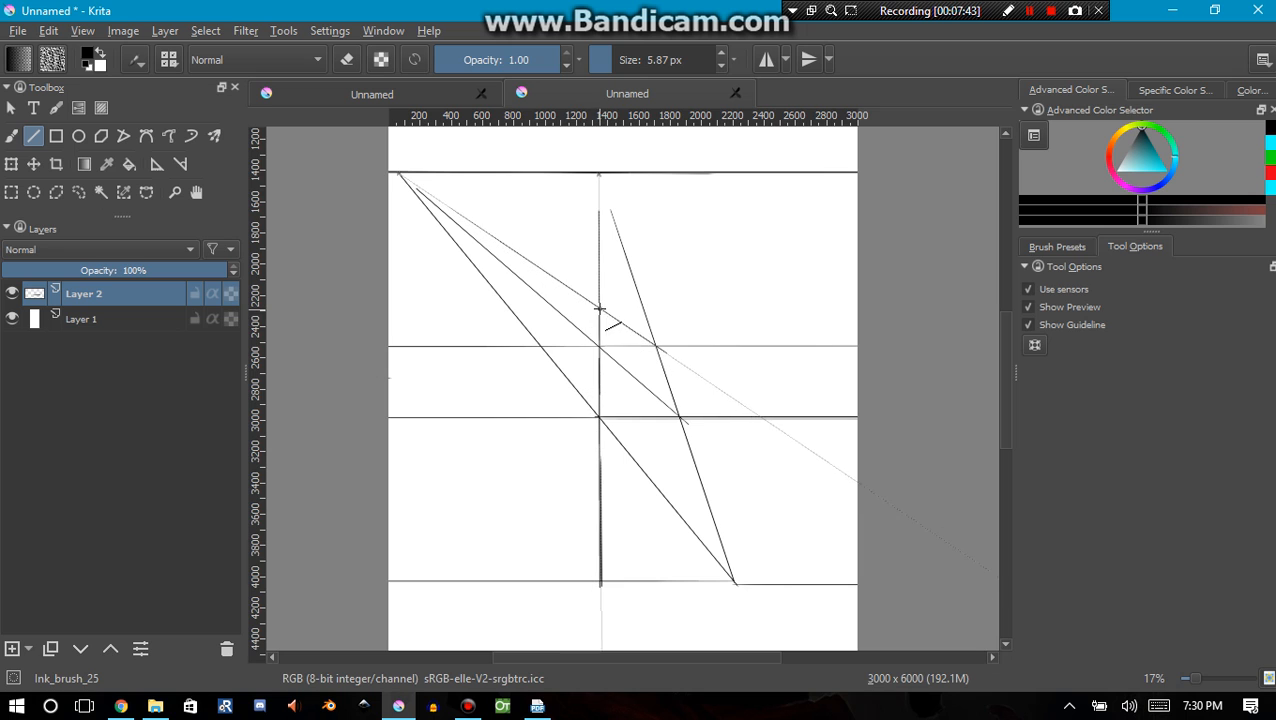
{"action": "left_click_drag", "start_coordinate": [600, 309], "coordinate": [384, 308]}
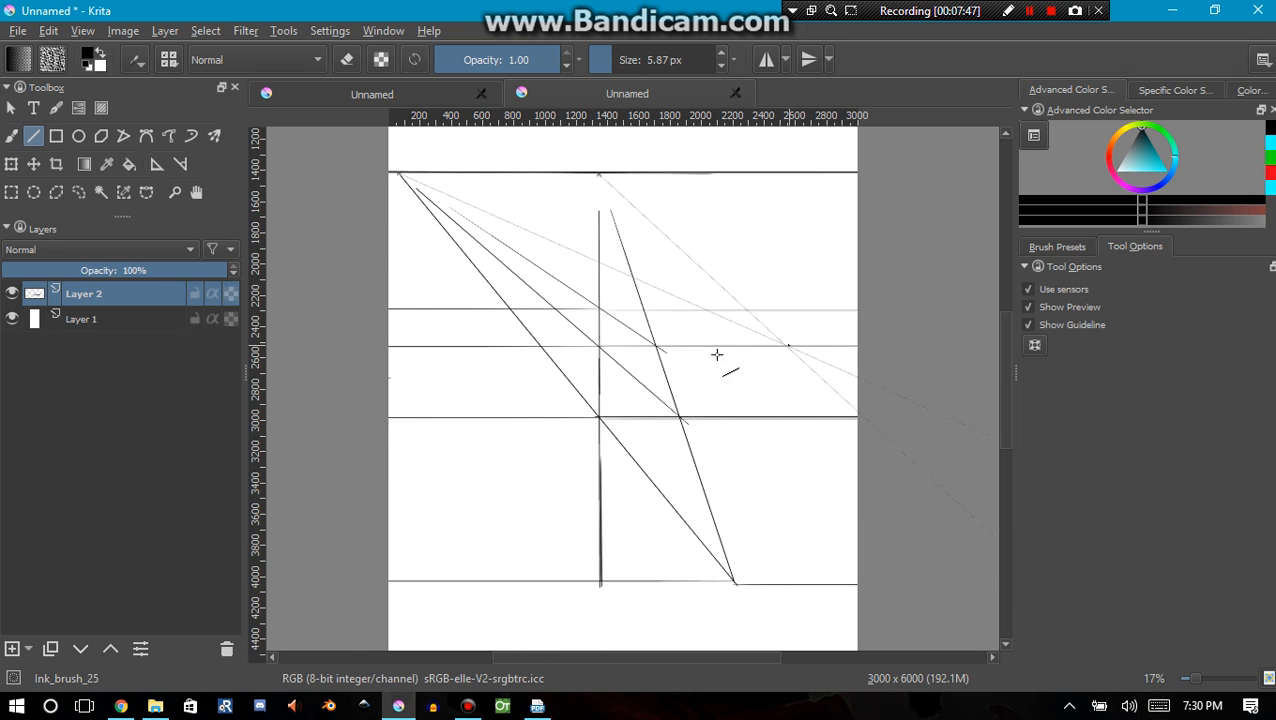
{"action": "left_click_drag", "start_coordinate": [598, 308], "coordinate": [906, 322]}
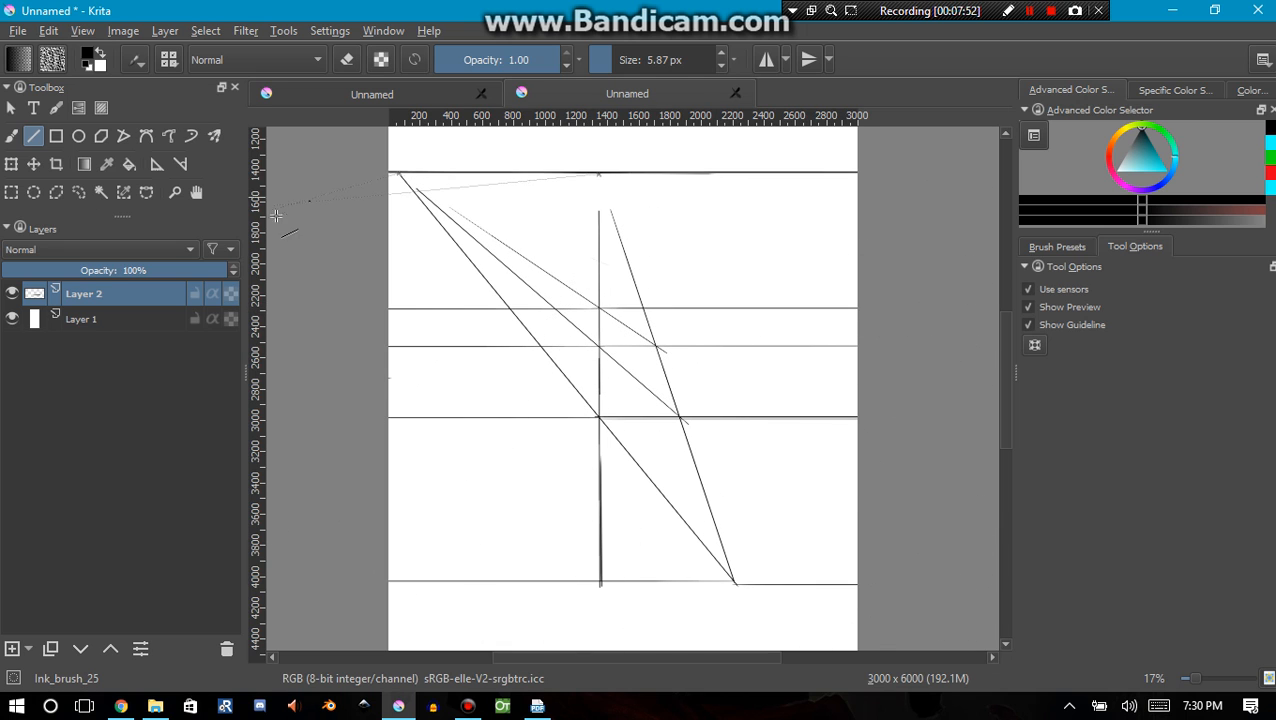
Brush a line from the central vanishing point through the two lower diagonals' row crossings on the vertical's left side, down past the base horizontal
{"action": "left_click", "coordinate": [11, 136]}
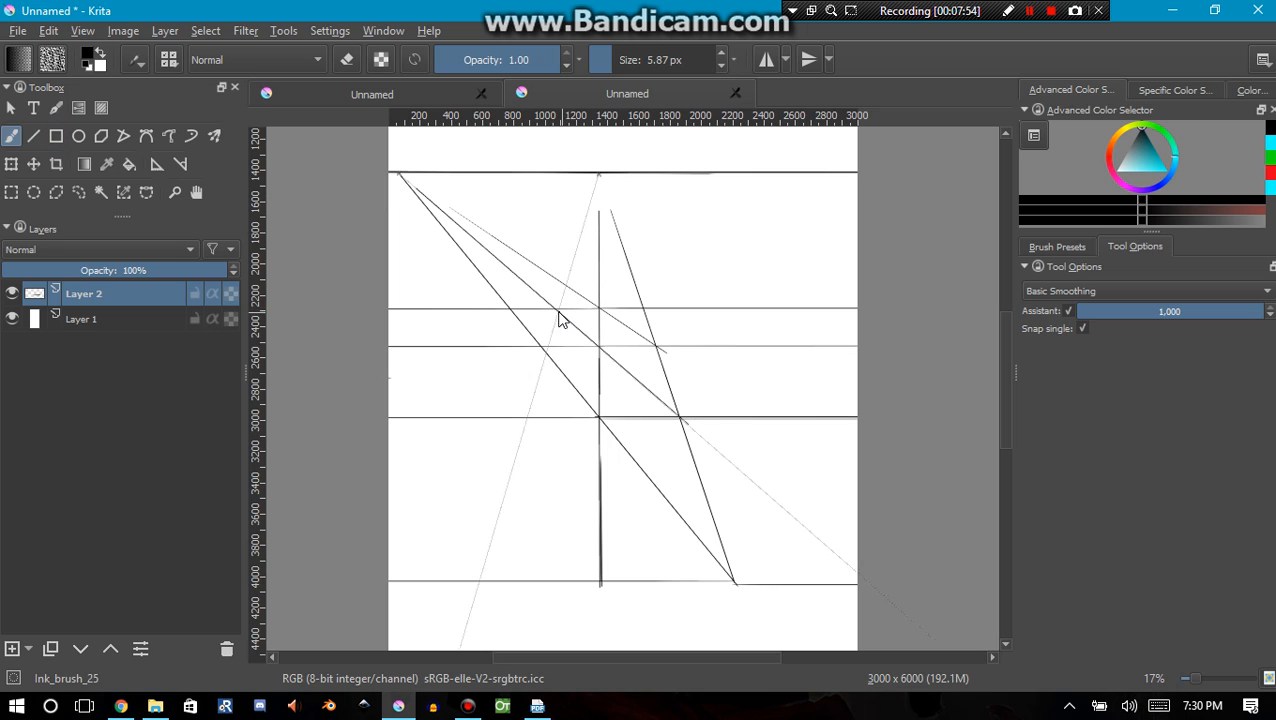
{"action": "left_click_drag", "start_coordinate": [564, 288], "coordinate": [542, 386]}
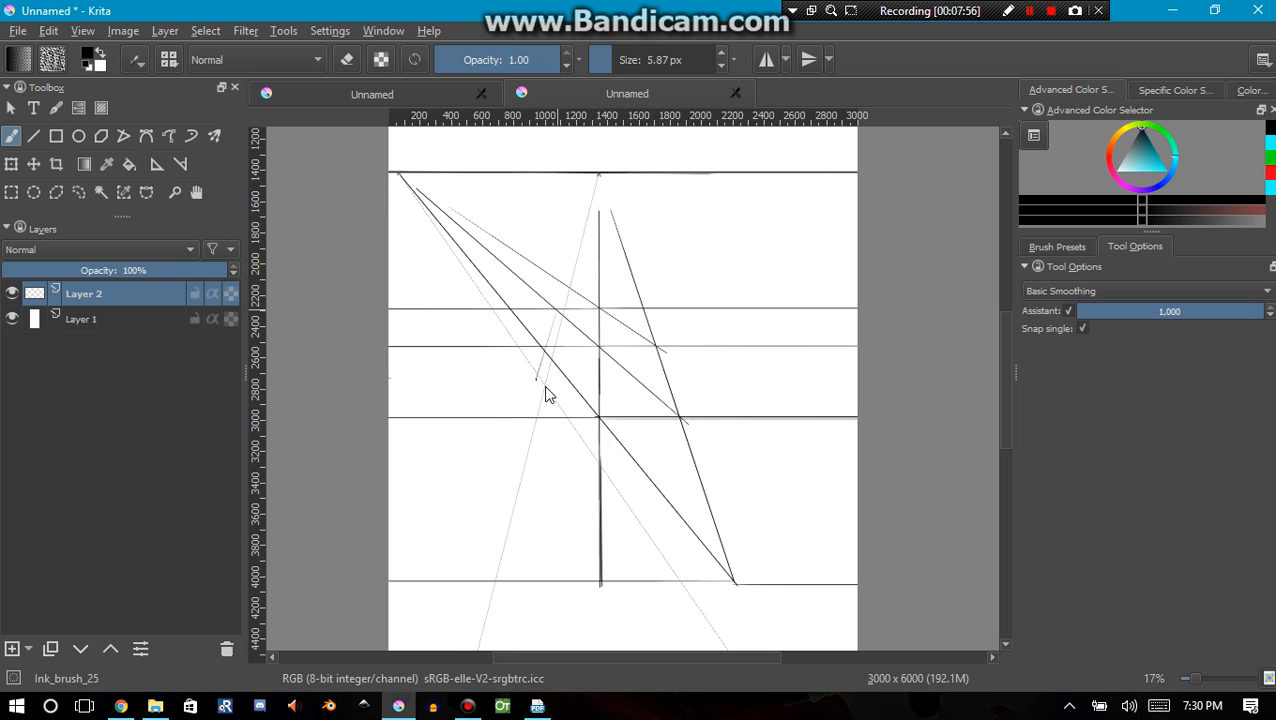
{"action": "left_click_drag", "start_coordinate": [587, 196], "coordinate": [476, 607]}
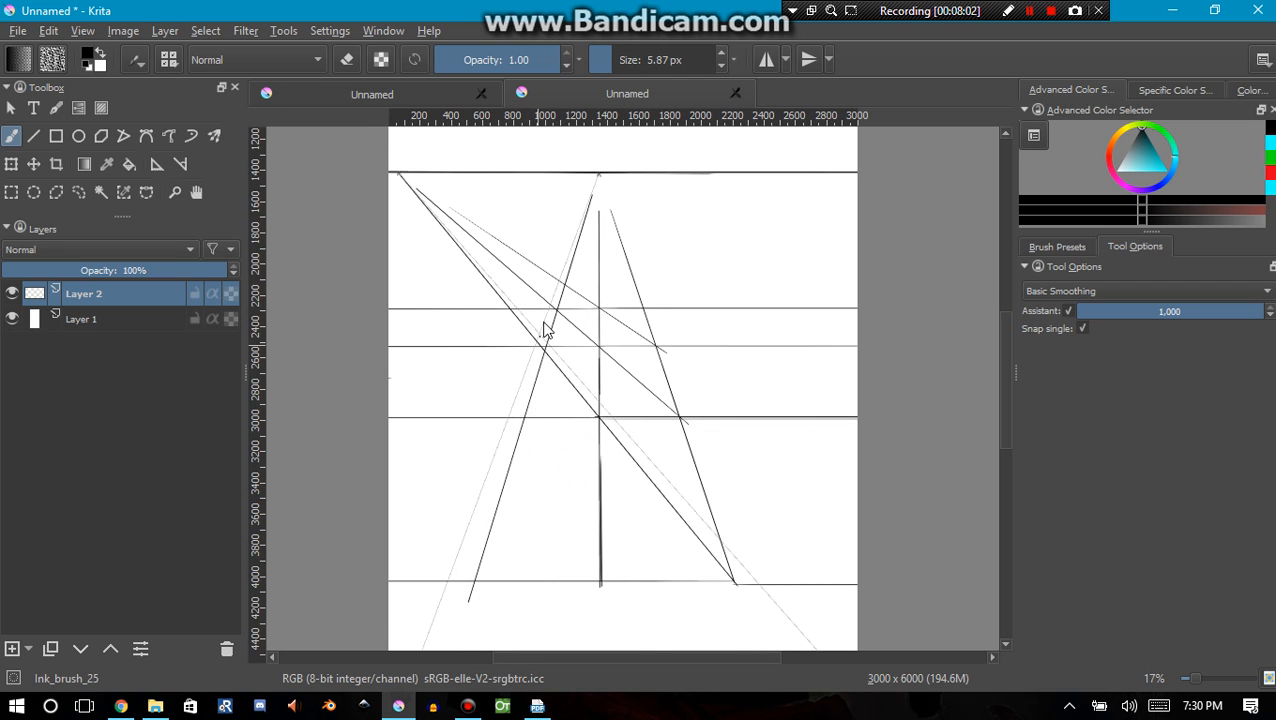
{"action": "scroll", "coordinate": [545, 329], "scroll_direction": "up", "scroll_amount": 2, "text": "ctrl"}
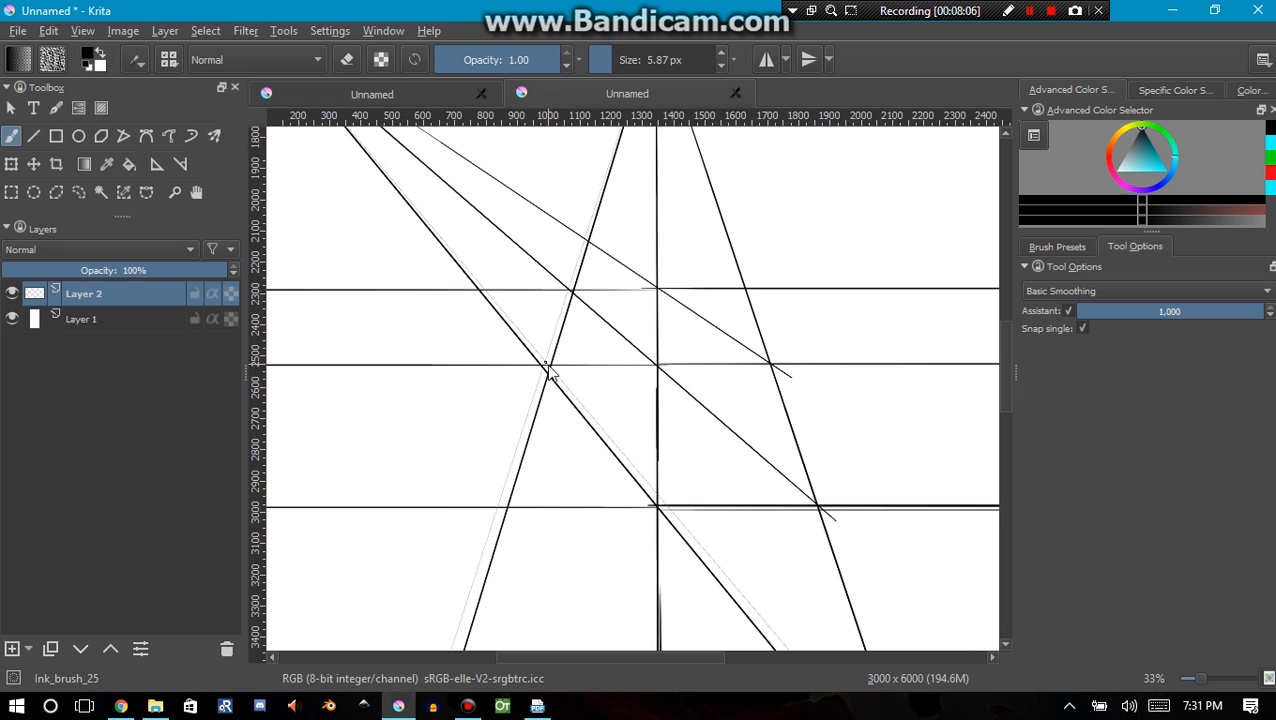
{"action": "scroll", "coordinate": [540, 410], "scroll_direction": "down", "scroll_amount": 2, "text": "ctrl"}
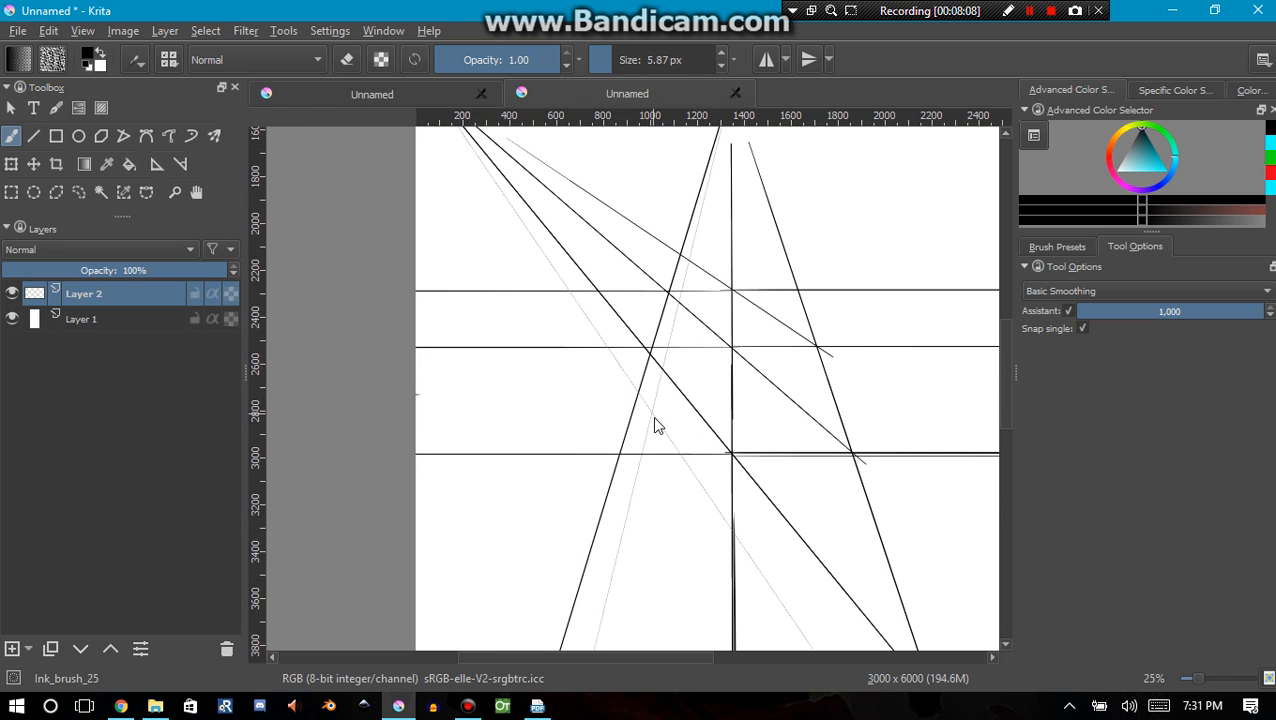
{"action": "scroll", "coordinate": [598, 413], "scroll_direction": "down", "scroll_amount": 1, "text": "ctrl"}
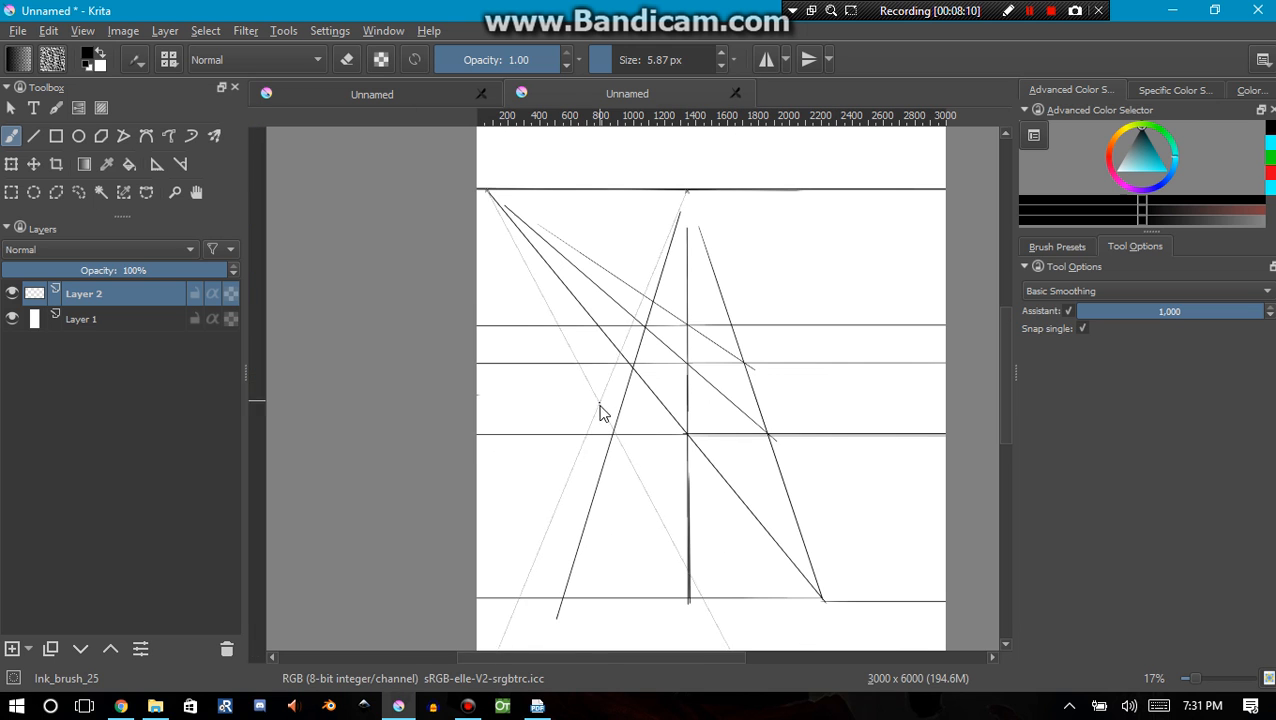
{"action": "left_click_drag", "start_coordinate": [584, 419], "coordinate": [660, 410]}
{"action": "left_click_drag", "start_coordinate": [646, 490], "coordinate": [640, 452]}
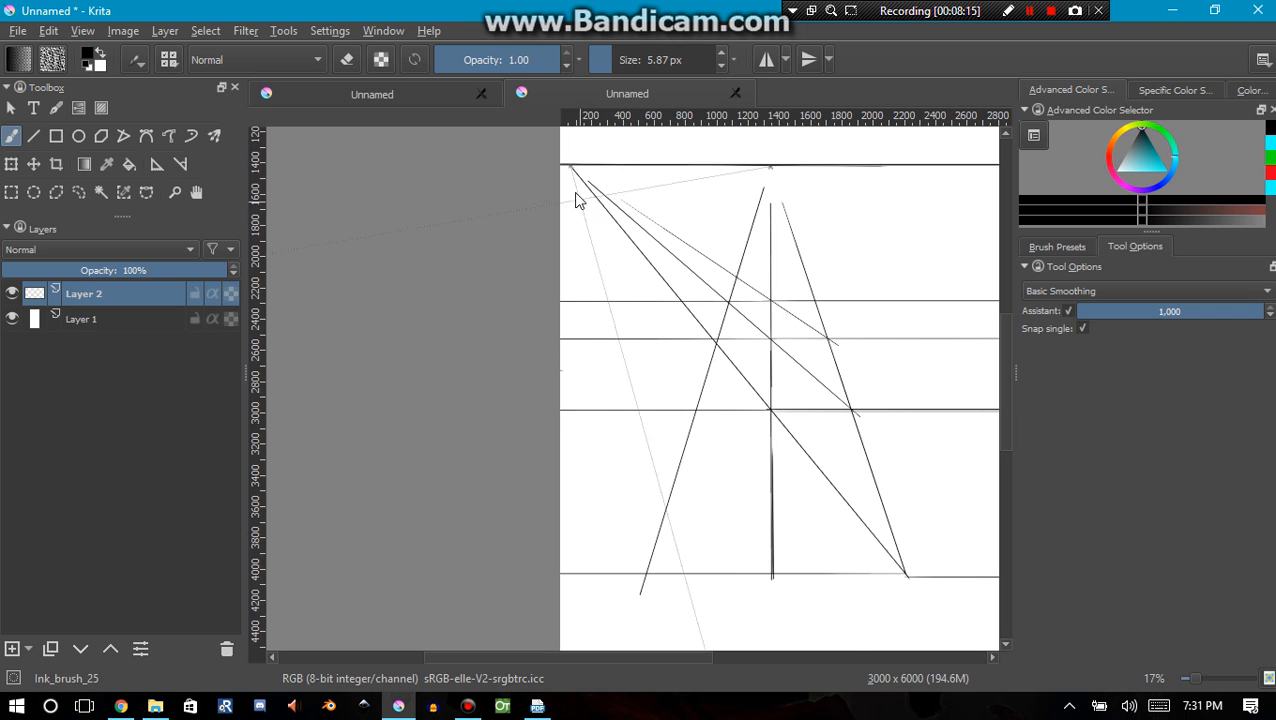
{"action": "left_click_drag", "start_coordinate": [580, 212], "coordinate": [650, 311]}
{"action": "key", "text": "ctrl+z"}
{"action": "left_click_drag", "start_coordinate": [665, 357], "coordinate": [730, 461]}
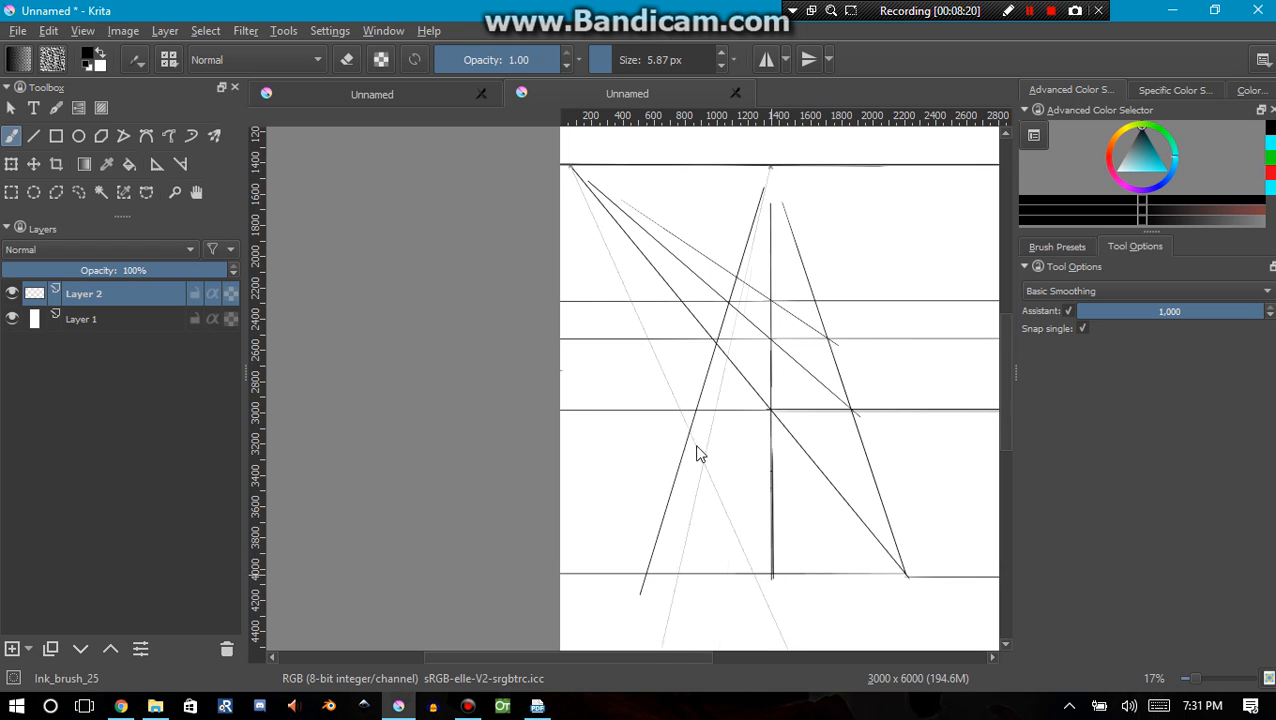
{"action": "left_click_drag", "start_coordinate": [769, 576], "coordinate": [677, 427]}
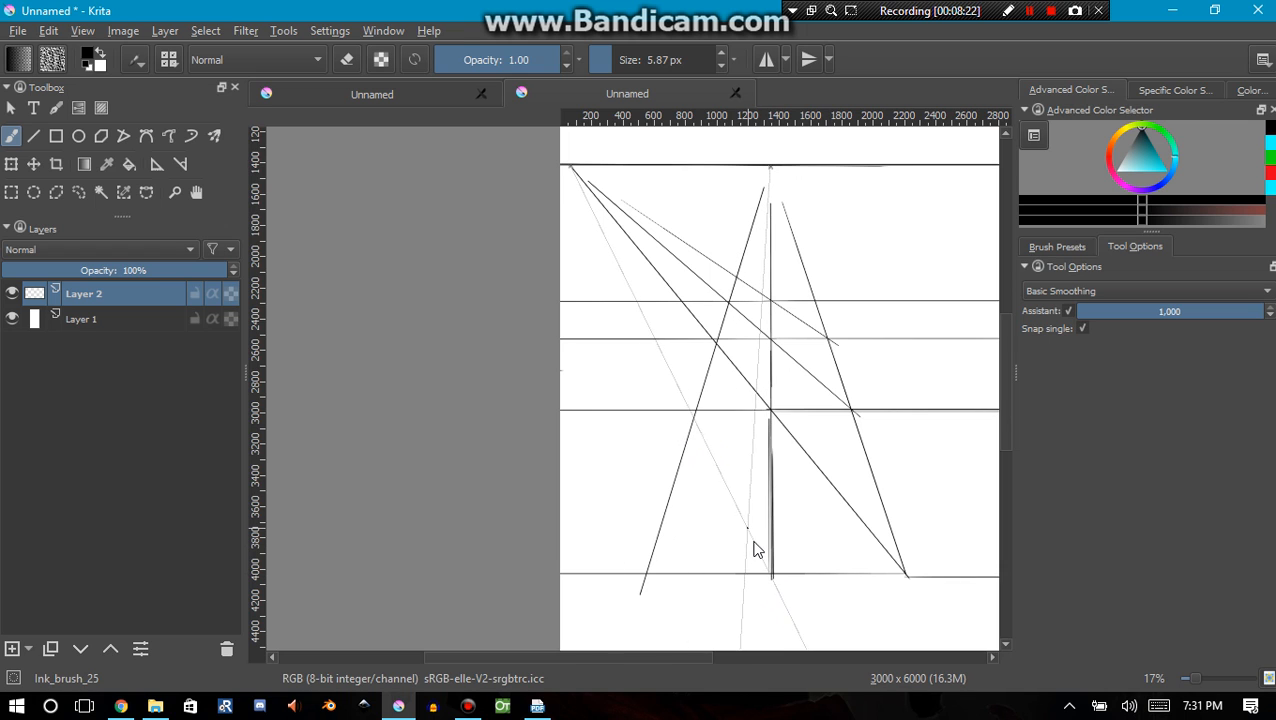
{"action": "key", "text": "ctrl+z"}
Brush a diagonal from the vertical's base to the left vanishing point, and a central-converging line through its row crossing out to the canvas's left edge
{"action": "mouse_move", "coordinate": [766, 569]}
{"action": "left_mouse_down"}
{"action": "mouse_move", "coordinate": [698, 462]}
{"action": "mouse_move", "coordinate": [745, 519]}
{"action": "mouse_move", "coordinate": [767, 576]}
{"action": "mouse_move", "coordinate": [694, 430]}
{"action": "mouse_move", "coordinate": [764, 578]}
{"action": "mouse_move", "coordinate": [656, 347]}
{"action": "mouse_move", "coordinate": [566, 225]}
{"action": "left_mouse_up"}
{"action": "key", "text": "ctrl+z"}
{"action": "key", "text": "ctrl+z"}
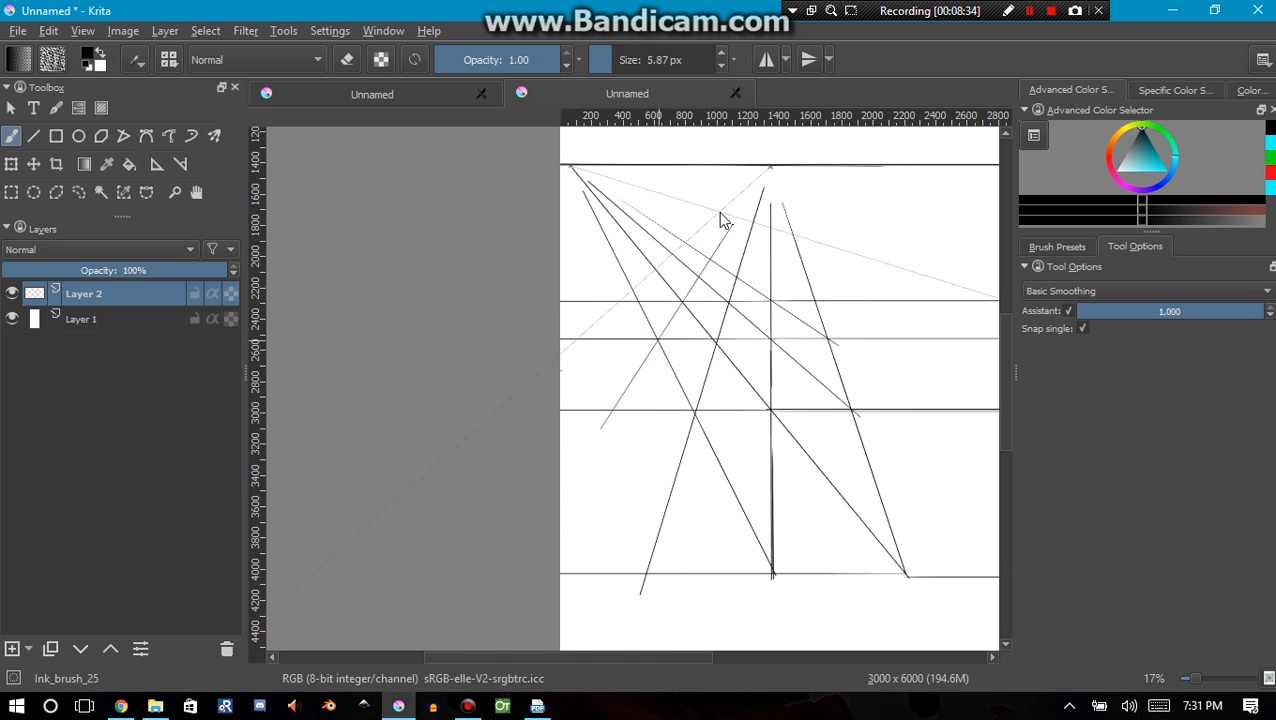
{"action": "left_click_drag", "start_coordinate": [724, 216], "coordinate": [580, 462]}
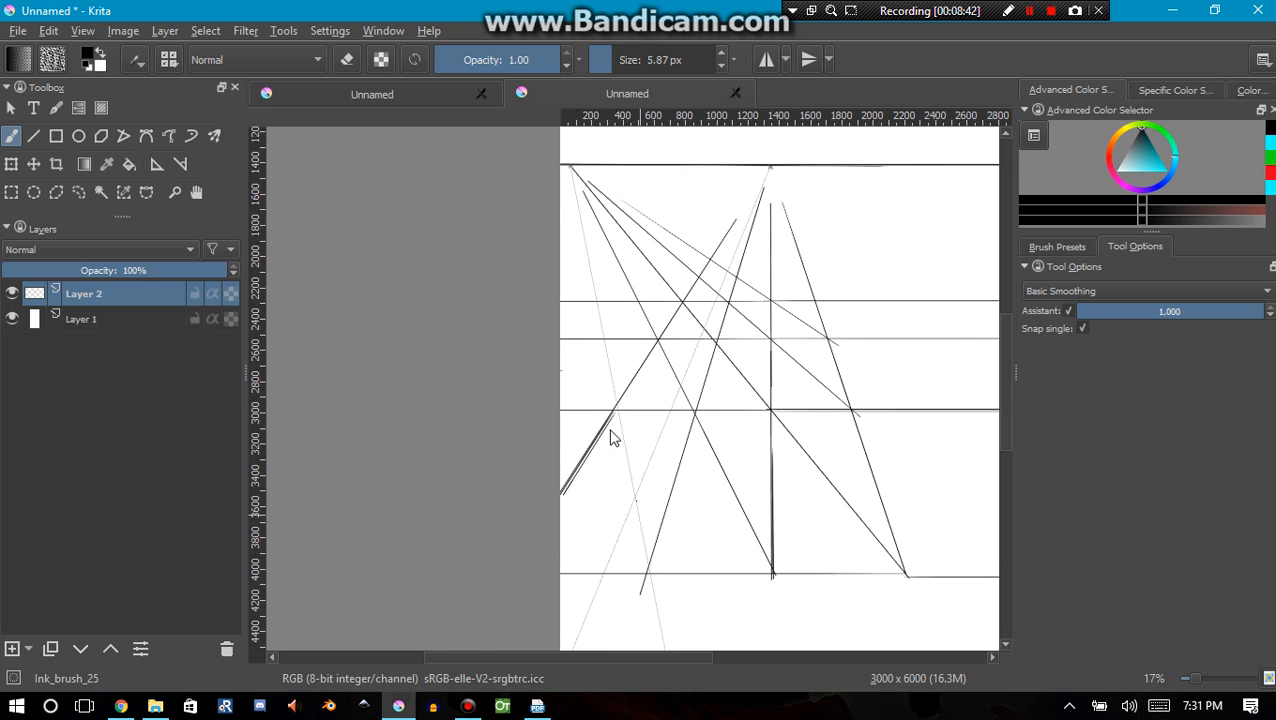
Brush a diagonal from the left converging line's base to the left vanishing point, plus an outer central-converging line through its row crossing
{"action": "left_click_drag", "start_coordinate": [630, 480], "coordinate": [621, 456]}
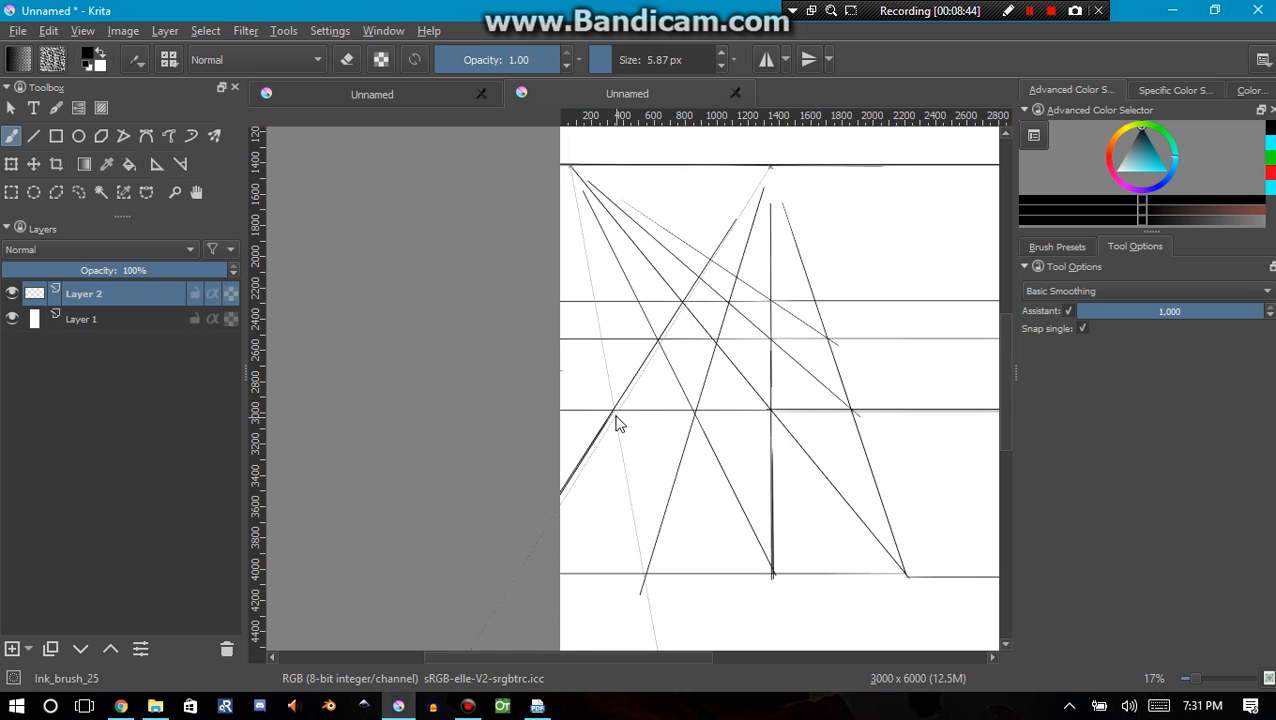
{"action": "mouse_move", "coordinate": [631, 522]}
{"action": "left_mouse_down"}
{"action": "mouse_move", "coordinate": [646, 587]}
{"action": "mouse_move", "coordinate": [593, 290]}
{"action": "left_mouse_up"}
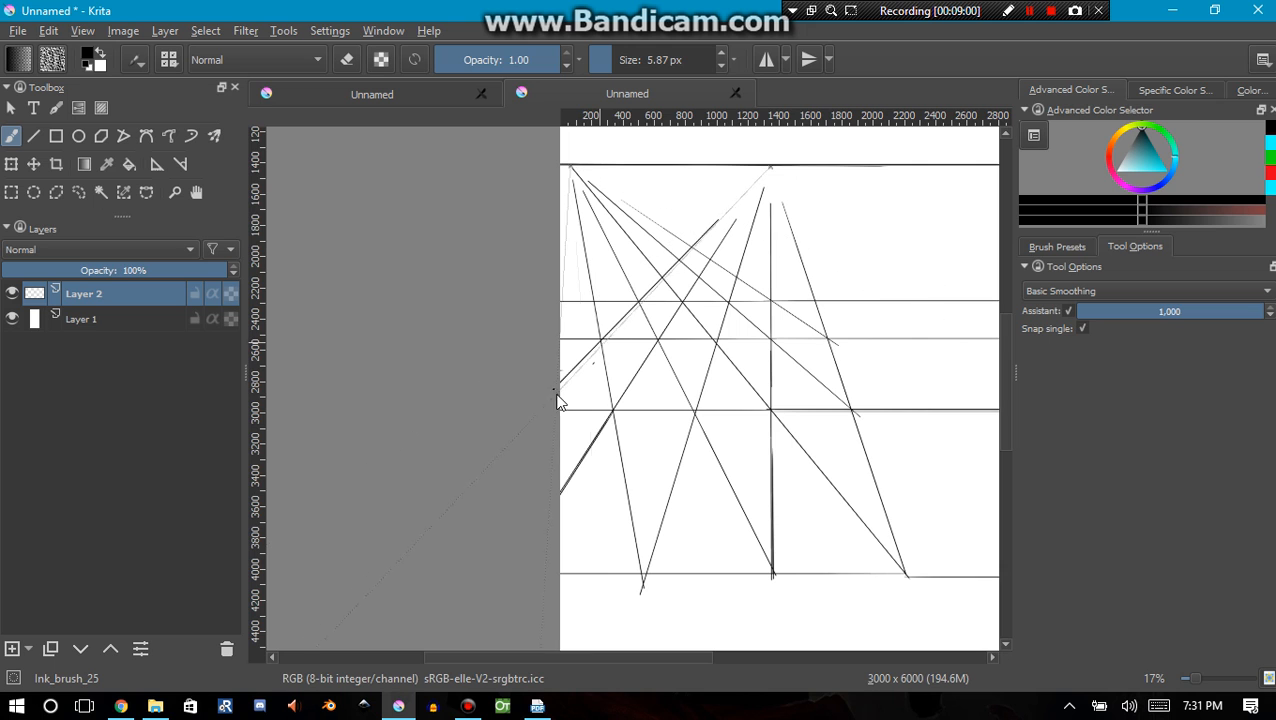
Extend the two upper diagonals down to the right, and brush a line through their row crossings toward the central vanishing point
{"action": "mouse_move", "coordinate": [777, 384]}
{"action": "left_mouse_down"}
{"action": "mouse_move", "coordinate": [508, 417]}
{"action": "mouse_move", "coordinate": [647, 424]}
{"action": "left_mouse_up"}
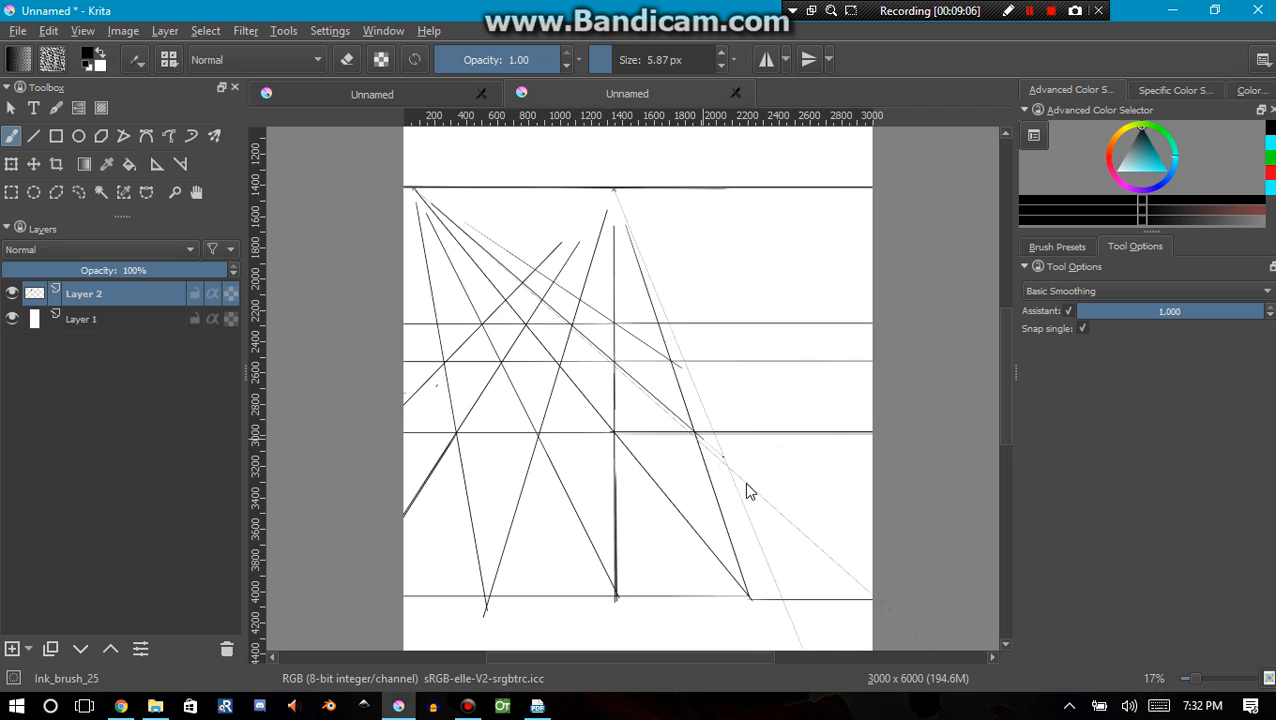
{"action": "left_click_drag", "start_coordinate": [723, 461], "coordinate": [853, 568]}
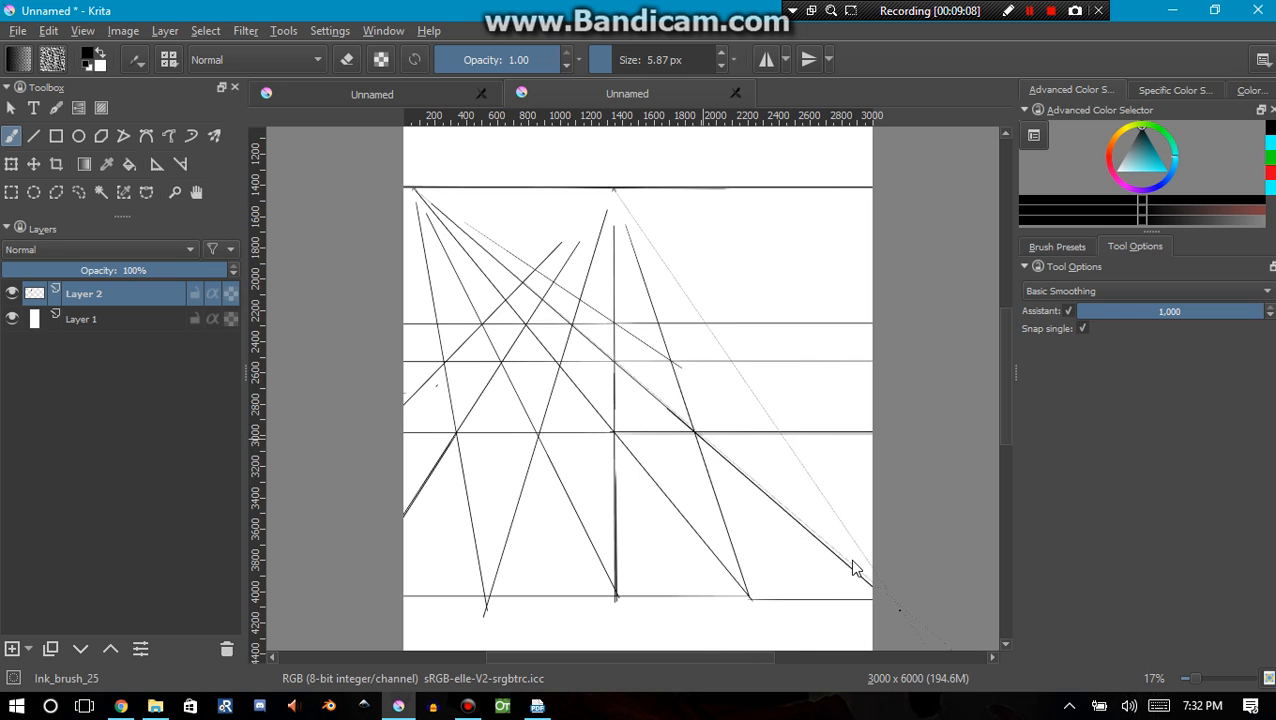
{"action": "left_click_drag", "start_coordinate": [775, 550], "coordinate": [632, 513]}
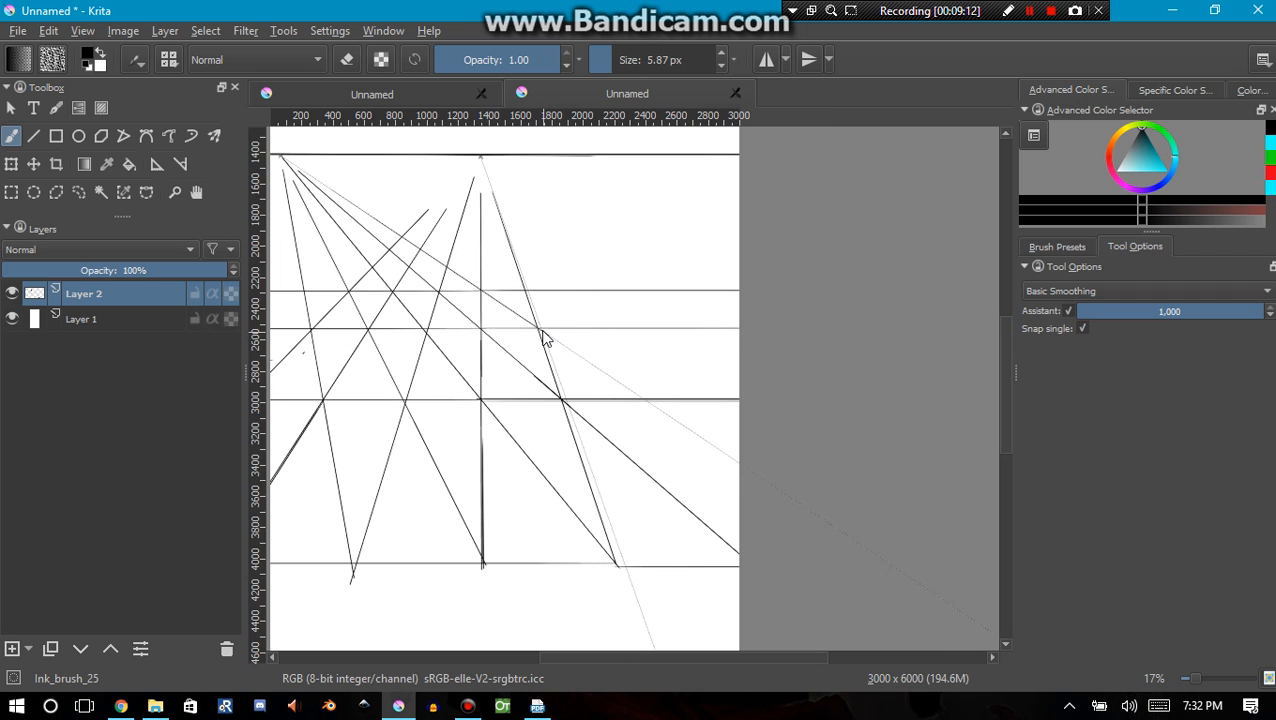
{"action": "left_click_drag", "start_coordinate": [541, 336], "coordinate": [677, 421]}
{"action": "mouse_move", "coordinate": [614, 376]}
{"action": "left_mouse_down"}
{"action": "mouse_move", "coordinate": [664, 382]}
{"action": "mouse_move", "coordinate": [676, 417]}
{"action": "mouse_move", "coordinate": [656, 442]}
{"action": "mouse_move", "coordinate": [690, 521]}
{"action": "mouse_move", "coordinate": [563, 258]}
{"action": "mouse_move", "coordinate": [735, 535]}
{"action": "mouse_move", "coordinate": [511, 203]}
{"action": "left_mouse_up"}
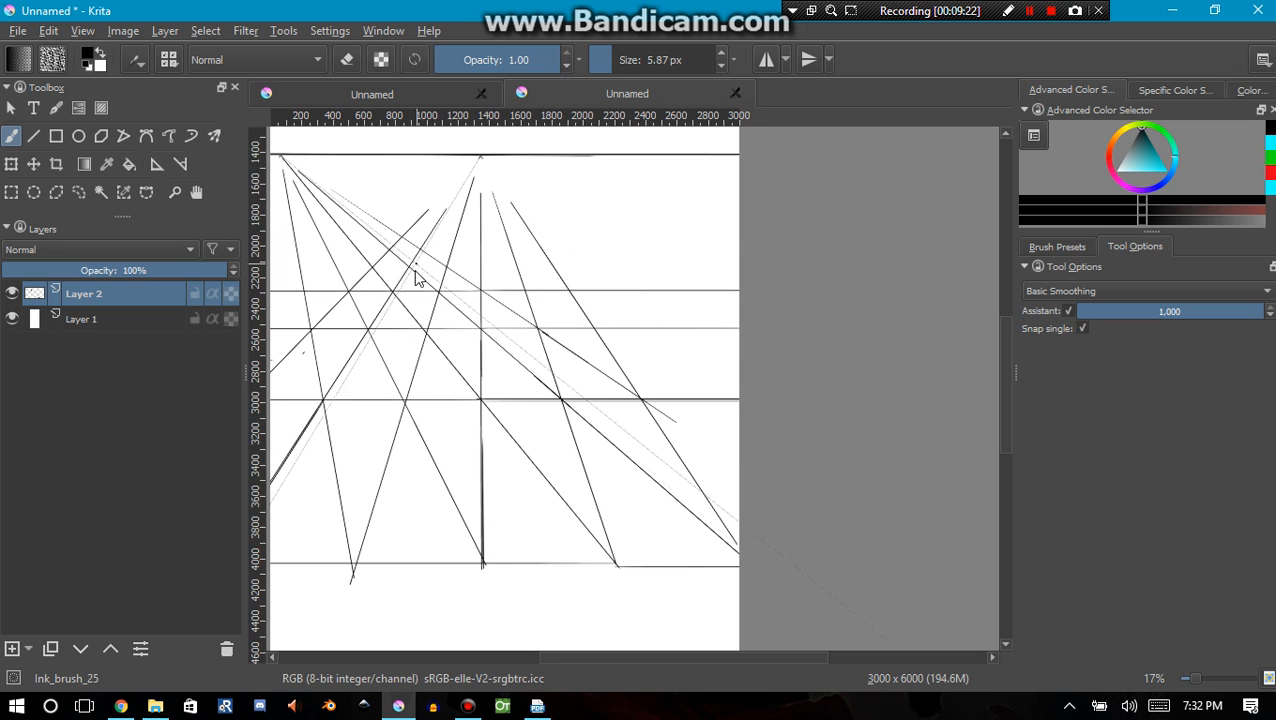
Draw a straight horizontal row line with the Line tool through the uppermost row crossing of the diagonals, extending toward both canvas edges
{"action": "left_click", "coordinate": [40, 139]}
{"action": "scroll", "coordinate": [328, 271], "scroll_direction": "up", "scroll_amount": 2}
{"action": "left_click_drag", "start_coordinate": [504, 347], "coordinate": [578, 424]}
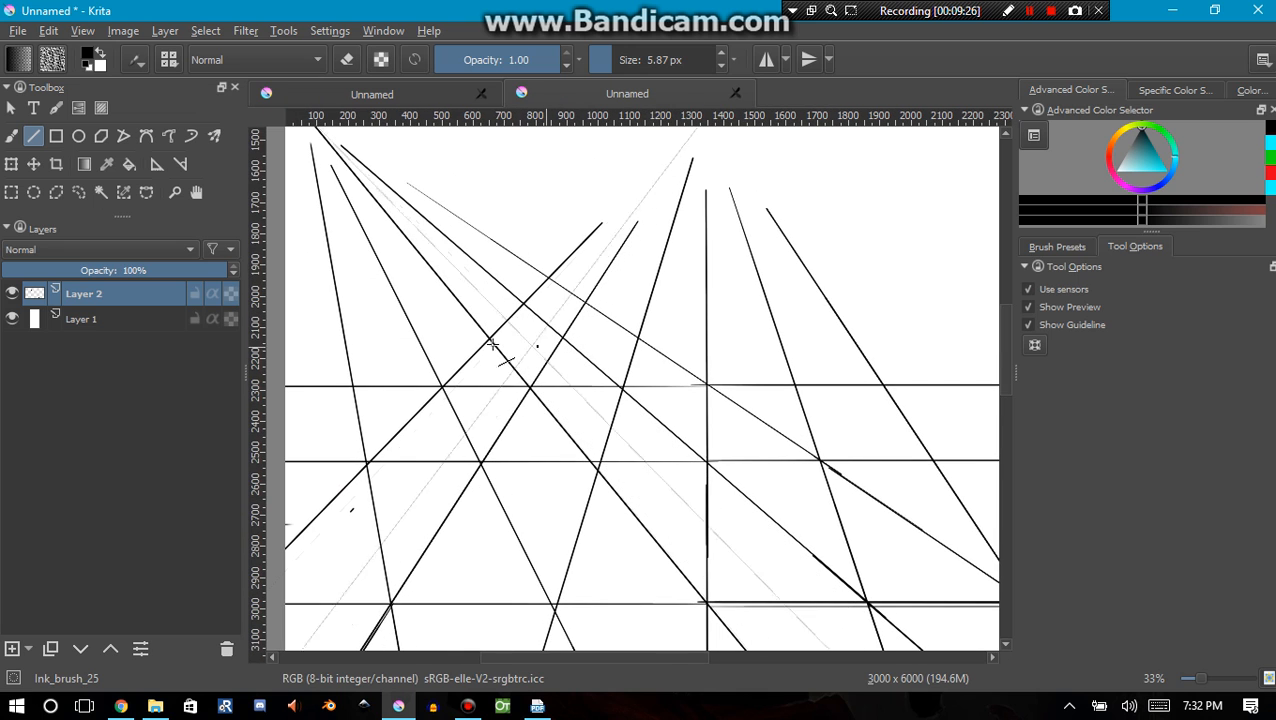
{"action": "left_click_drag", "start_coordinate": [489, 340], "coordinate": [250, 324]}
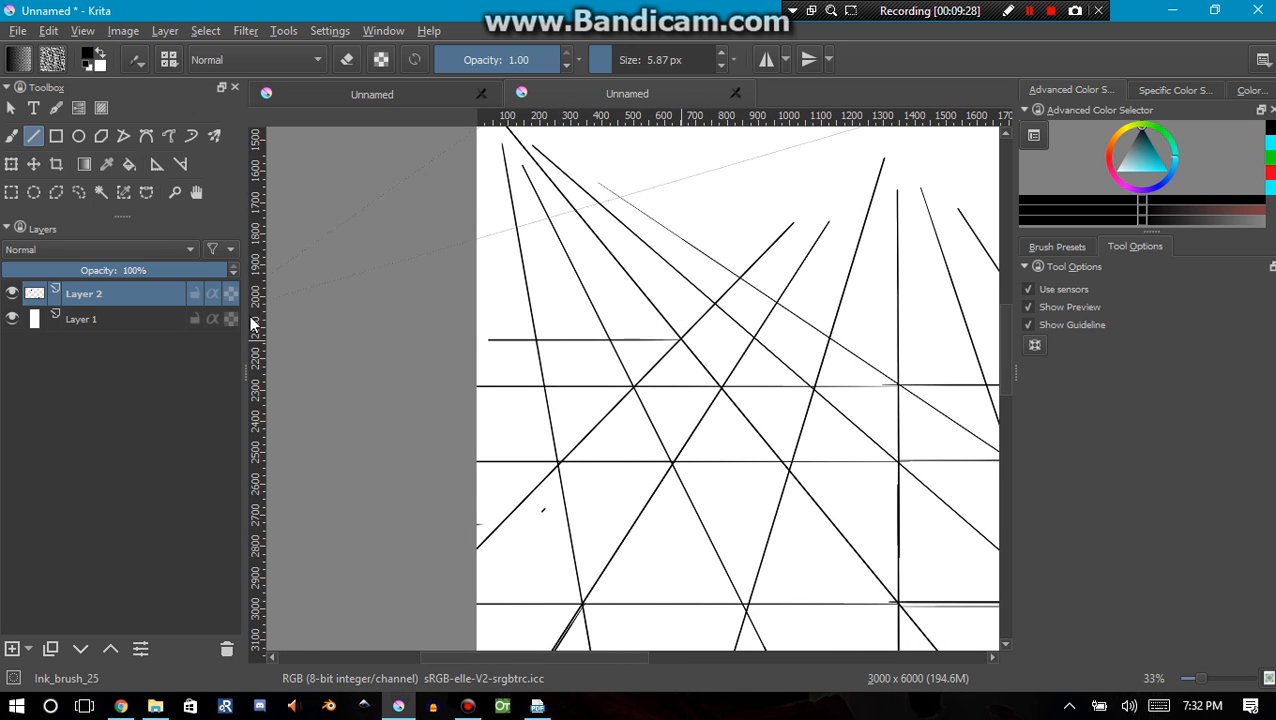
{"action": "left_click_drag", "start_coordinate": [678, 340], "coordinate": [705, 370]}
{"action": "left_click_drag", "start_coordinate": [402, 432], "coordinate": [913, 455]}
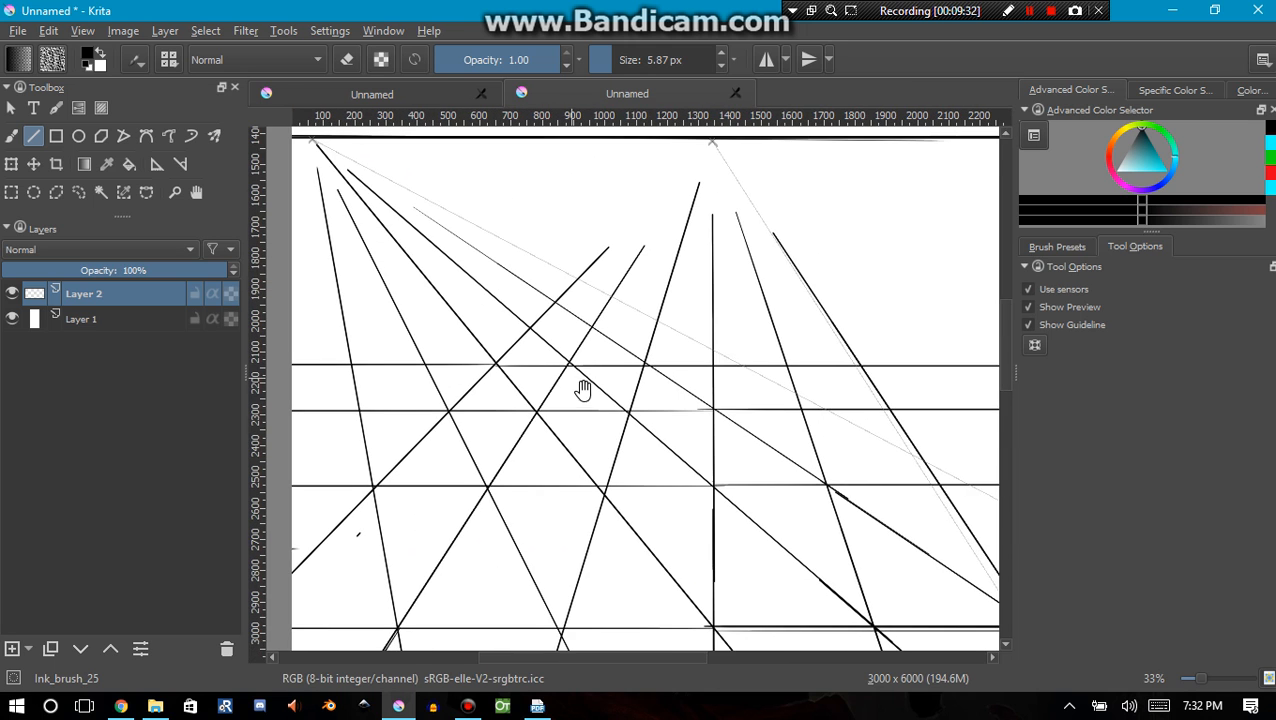
Draw another horizontal row line above the previous one through the next diagonal crossing, extending it toward both canvas edges
{"action": "left_click_drag", "start_coordinate": [583, 390], "coordinate": [610, 410]}
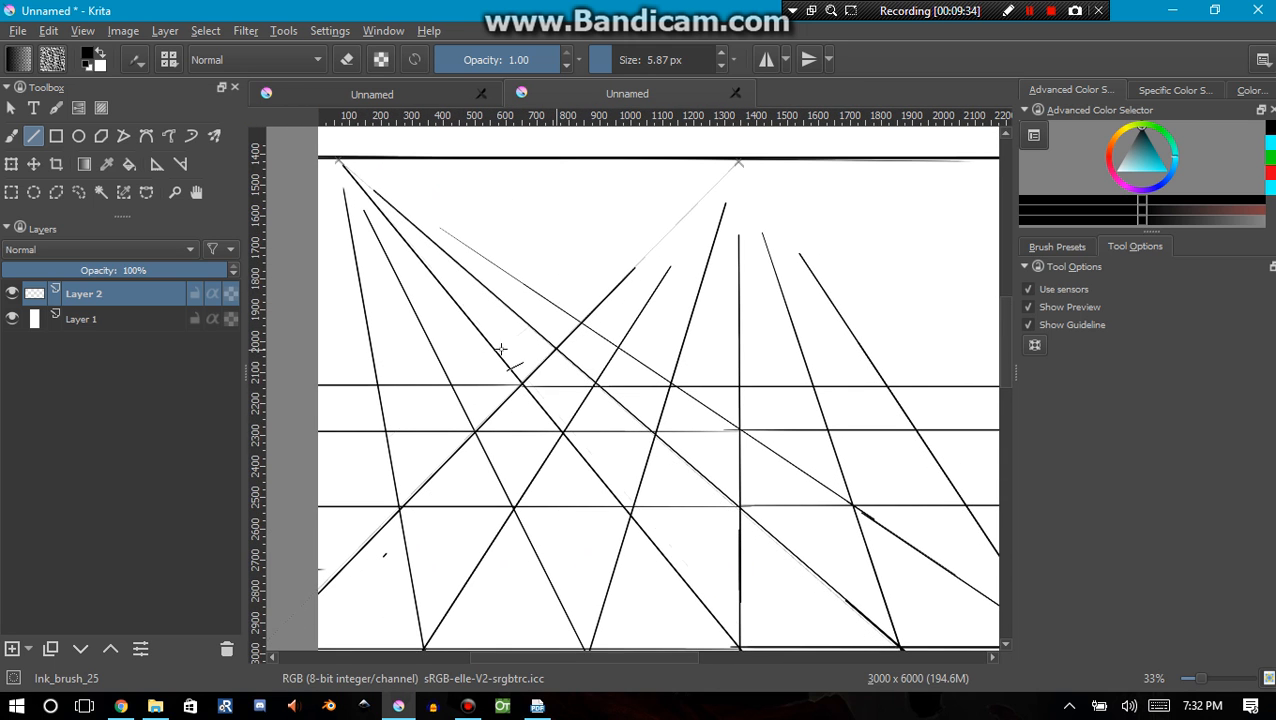
{"action": "left_click_drag", "start_coordinate": [556, 349], "coordinate": [272, 349]}
{"action": "left_click_drag", "start_coordinate": [556, 351], "coordinate": [1060, 350]}
{"action": "scroll", "coordinate": [550, 270], "scroll_direction": "down", "scroll_amount": 2}
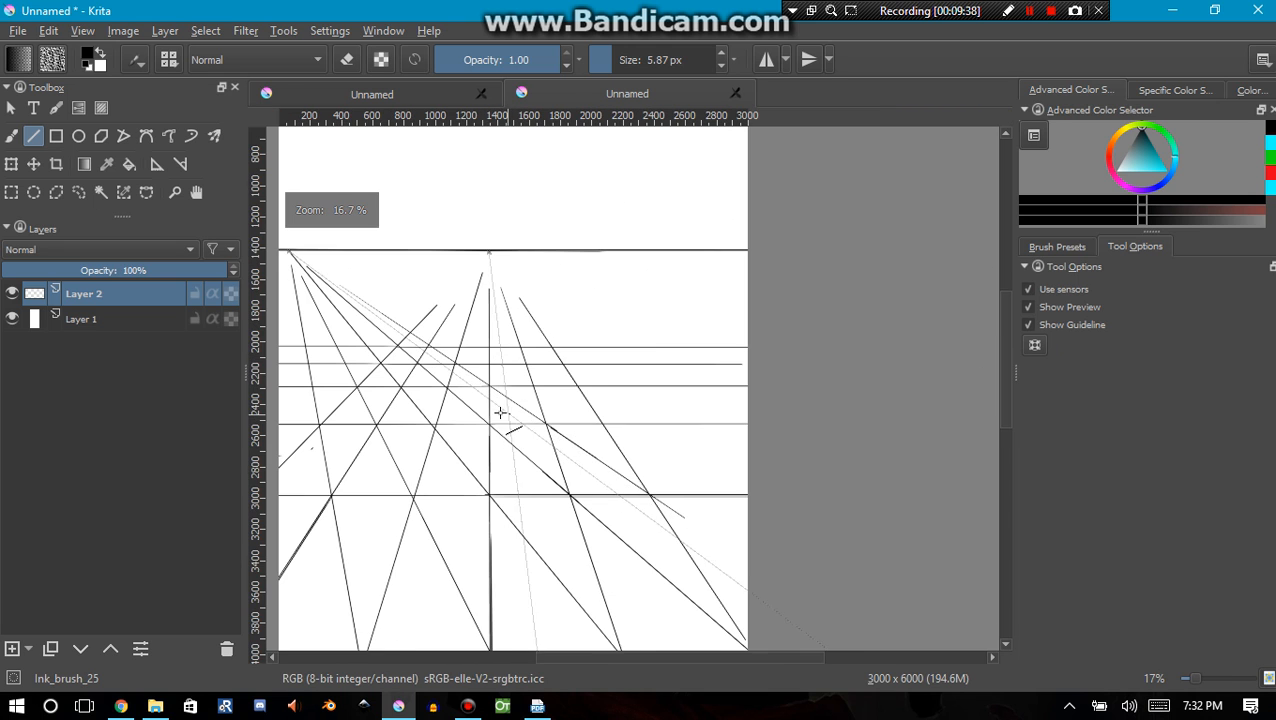
{"action": "left_click_drag", "start_coordinate": [500, 412], "coordinate": [604, 328]}
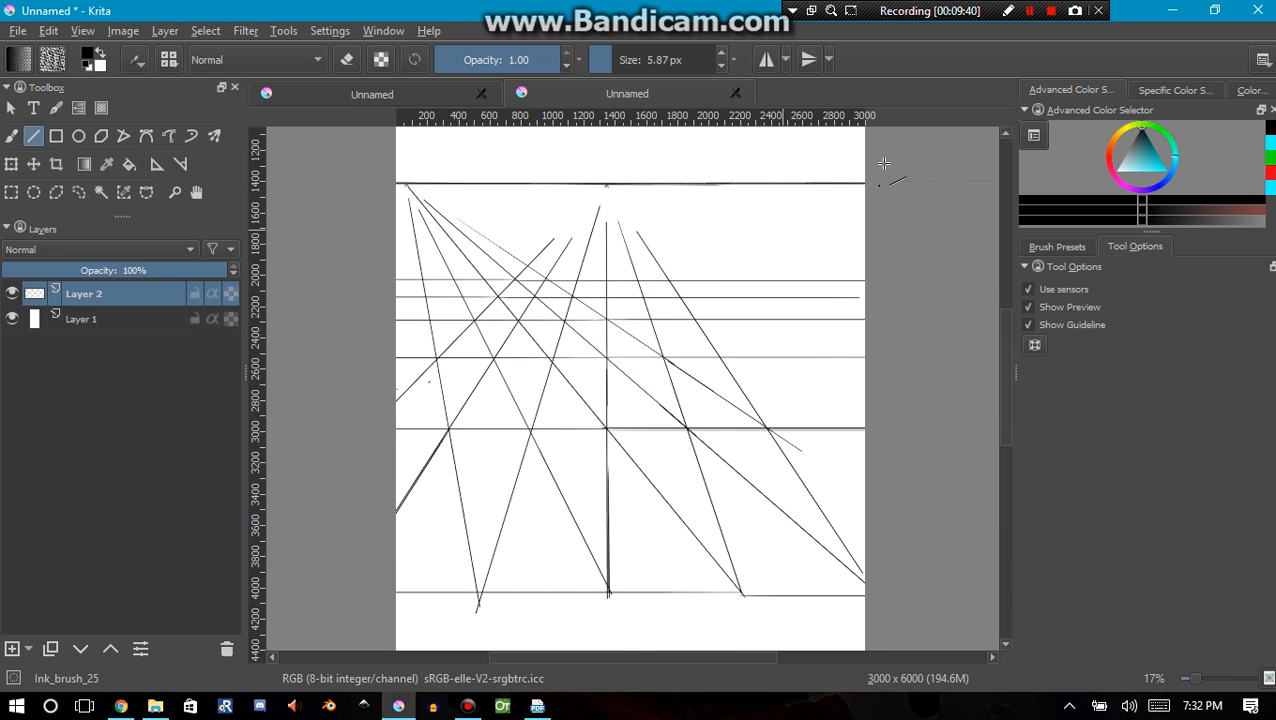
{"action": "left_click", "coordinate": [1029, 10]}
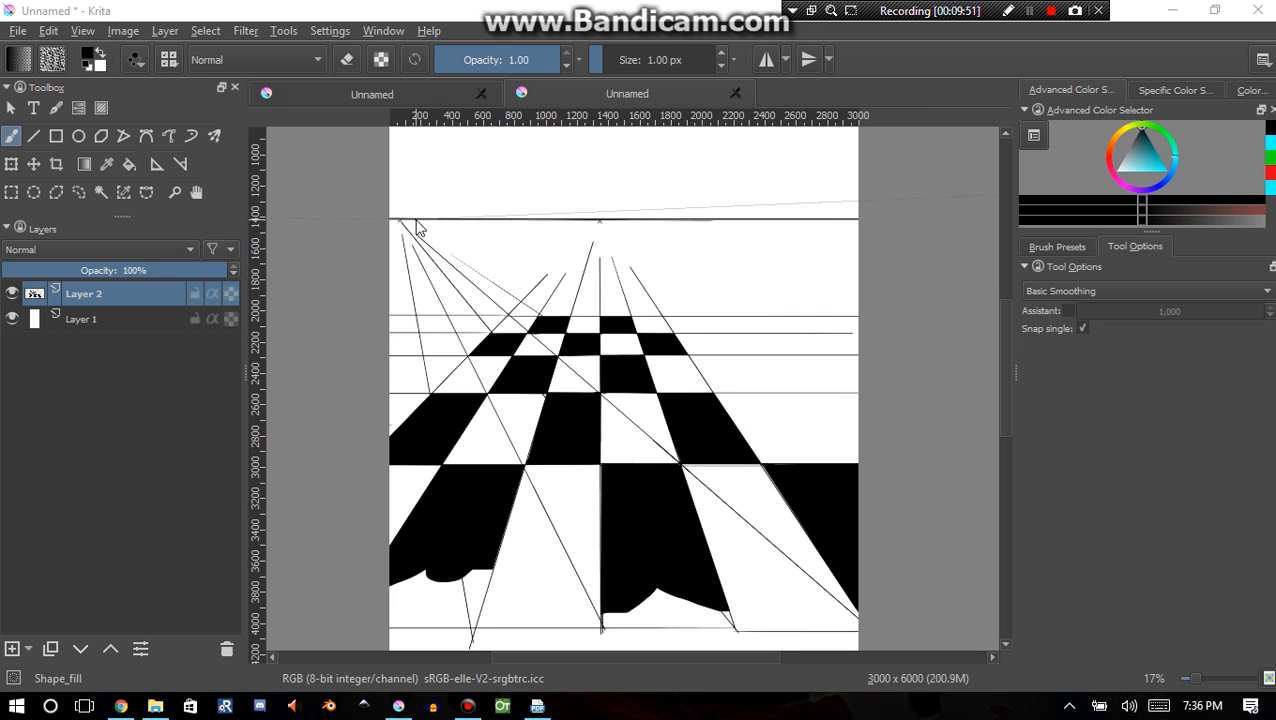
Brush a short horizontal stroke with the Shape_fill brush across the white tile beside the leftmost black tile in the third row from the back
{"action": "scroll", "coordinate": [561, 386], "scroll_direction": "up", "scroll_amount": 1}
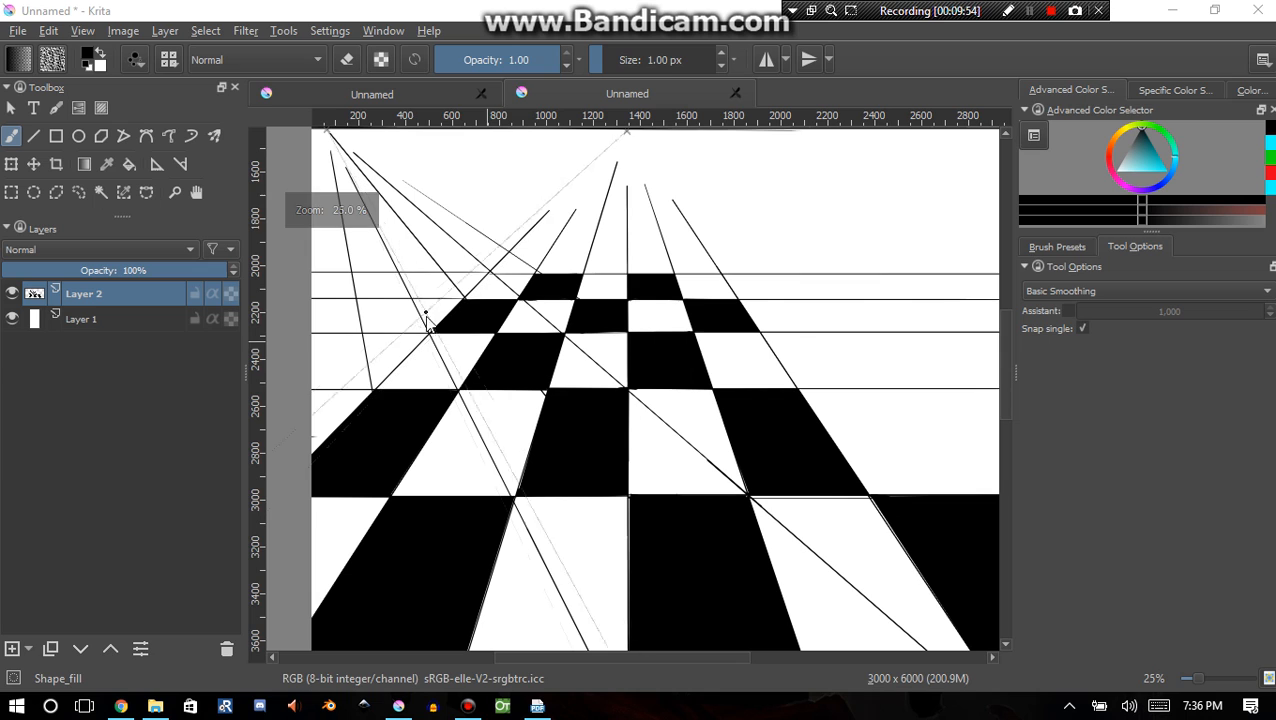
{"action": "left_click_drag", "start_coordinate": [417, 356], "coordinate": [486, 353]}
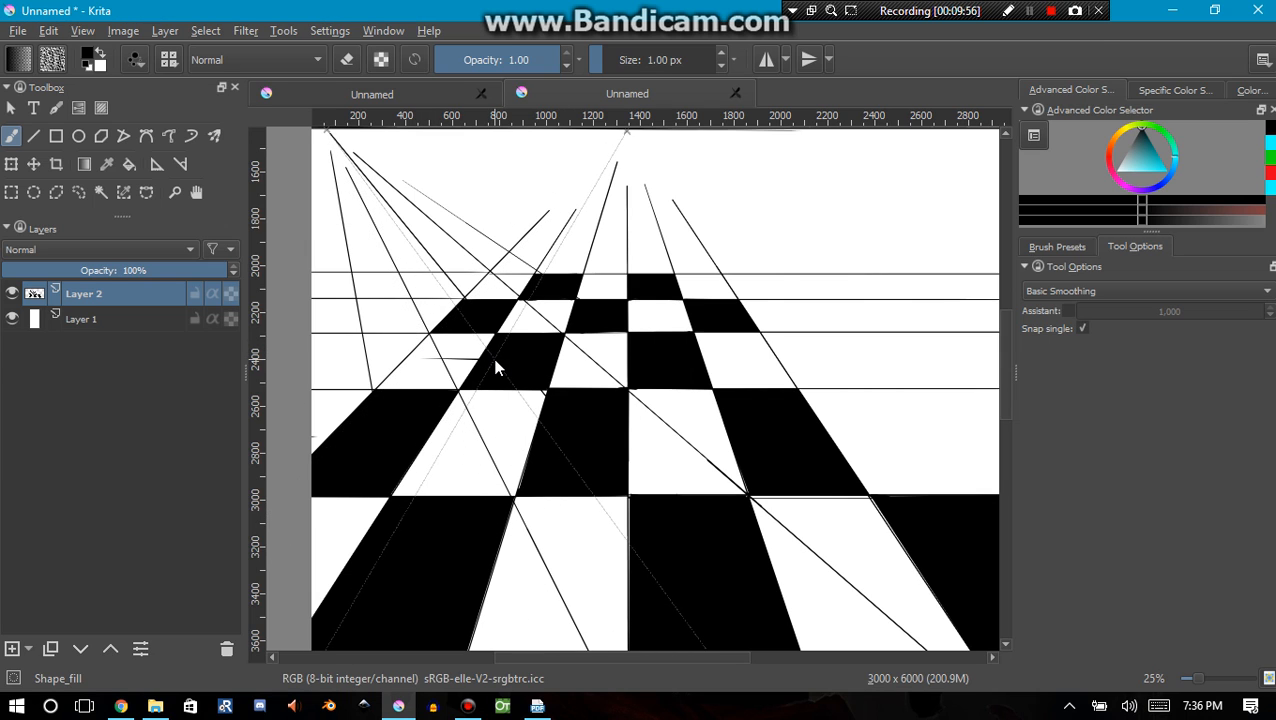